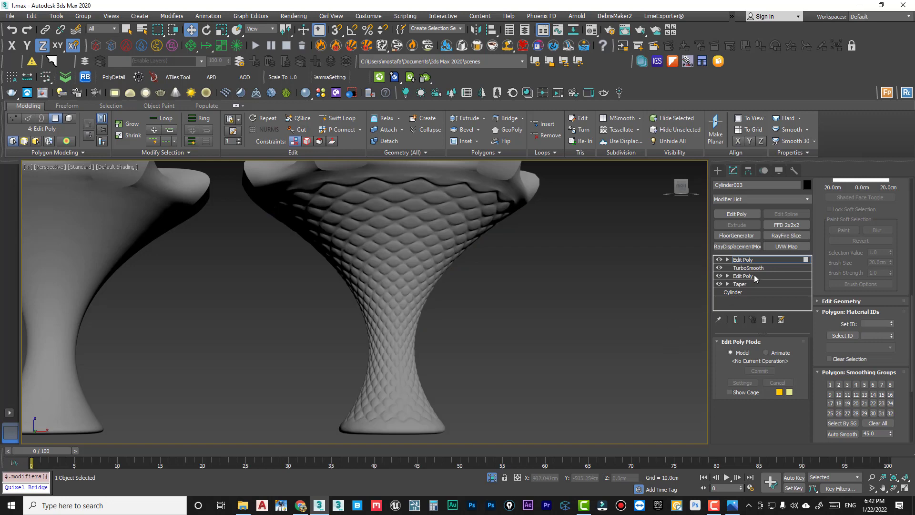
Select the material ID 1 polygons of the diamond-patterned vase within its topmost Edit Poly modifier
click(744, 260)
click(728, 260)
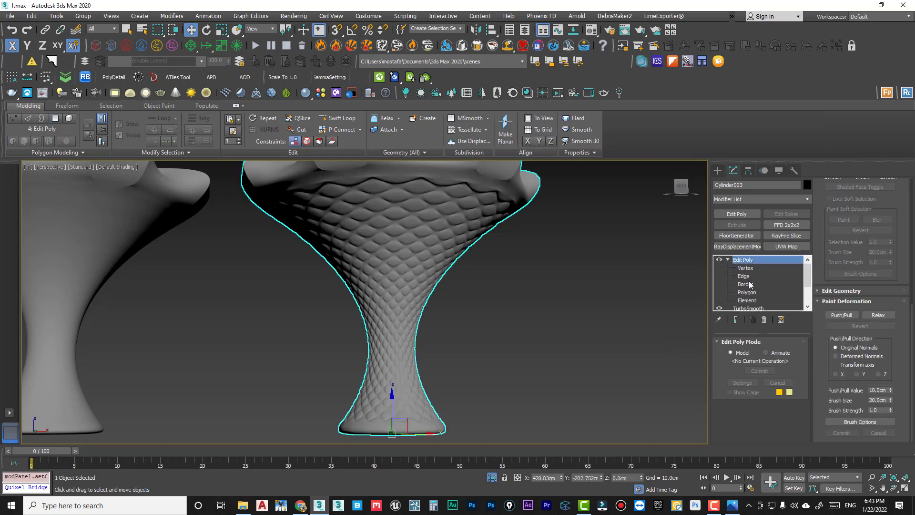
click(747, 293)
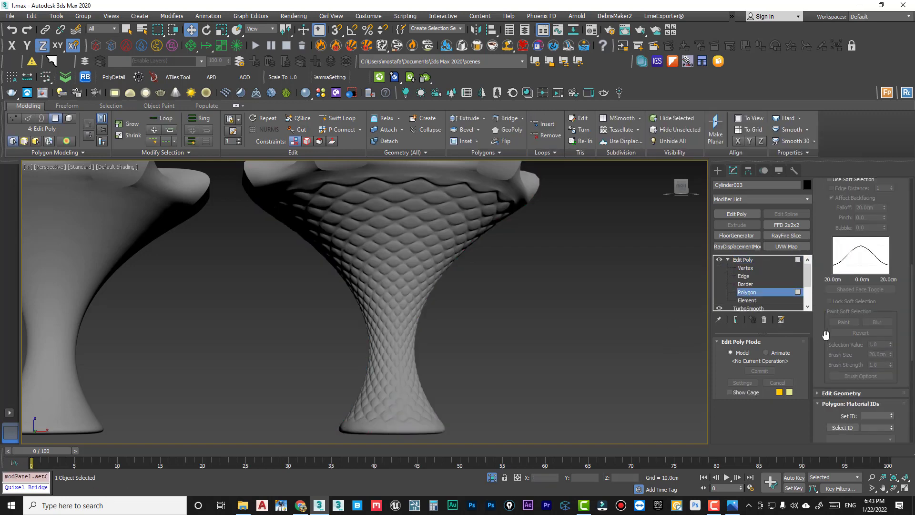
scroll(818, 297, down, 1)
scroll(818, 298, down, 6)
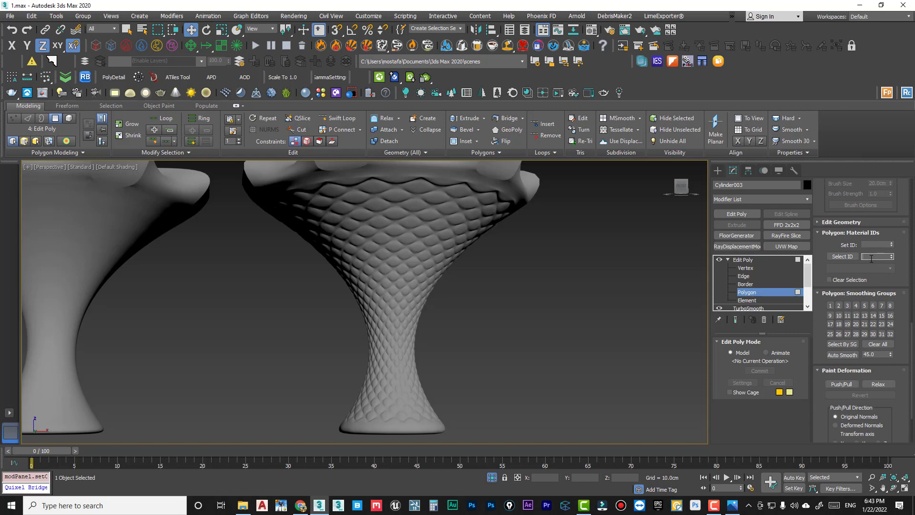
text(1)
click(845, 258)
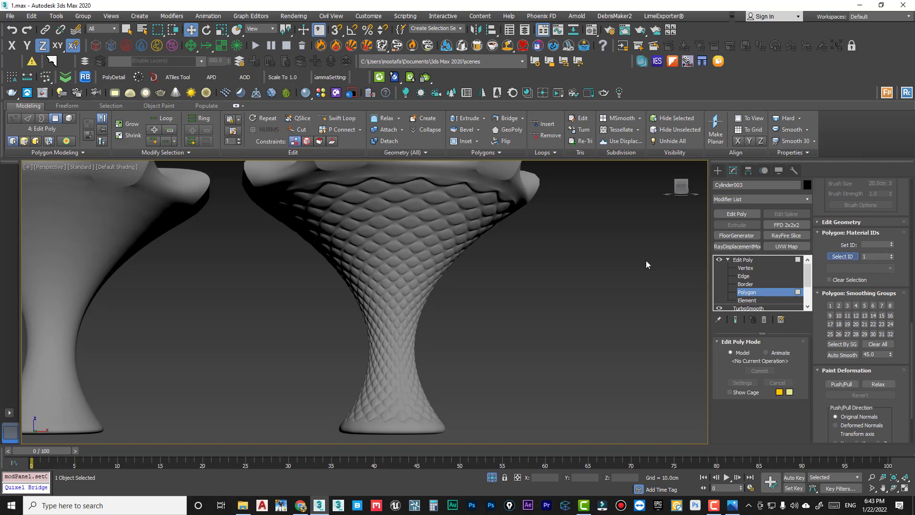
key(z)
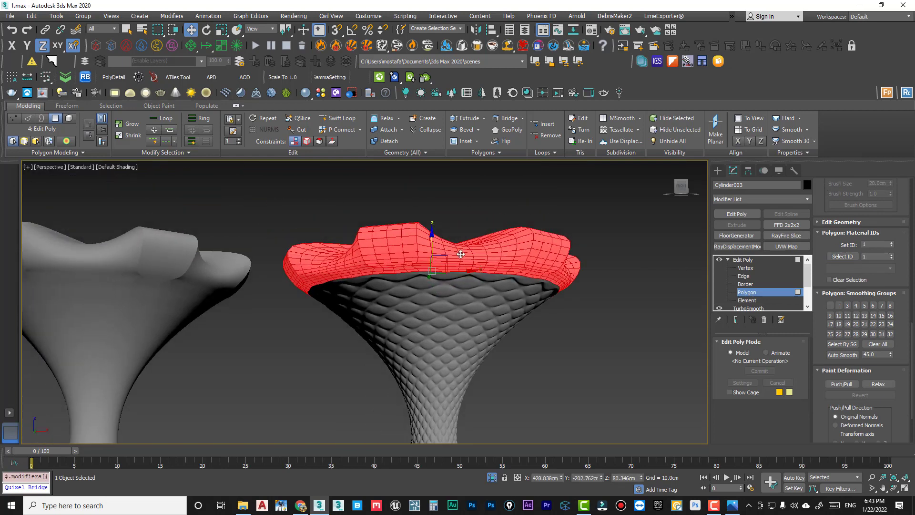
Select the vase's material ID 2 polygons to check their coverage, then clear the selection and leave polygon editing
click(872, 257)
click(840, 256)
text(2)
click(842, 257)
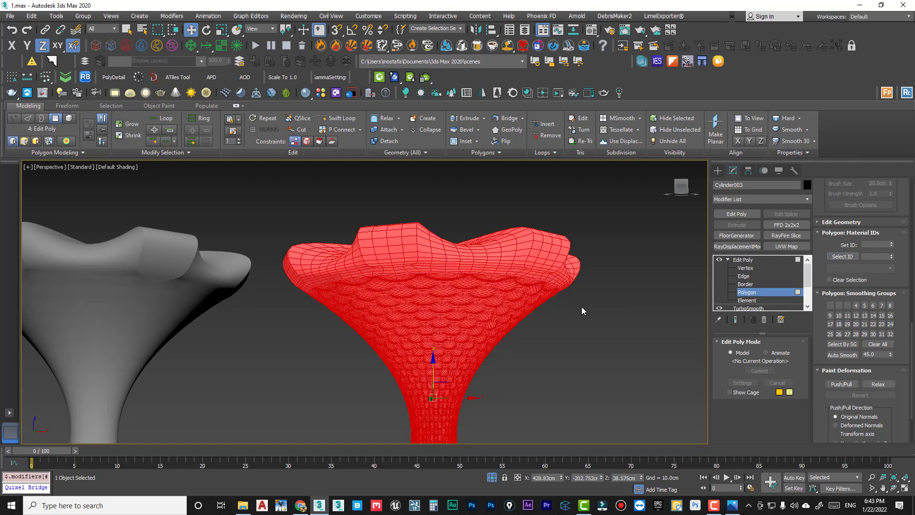
click(565, 308)
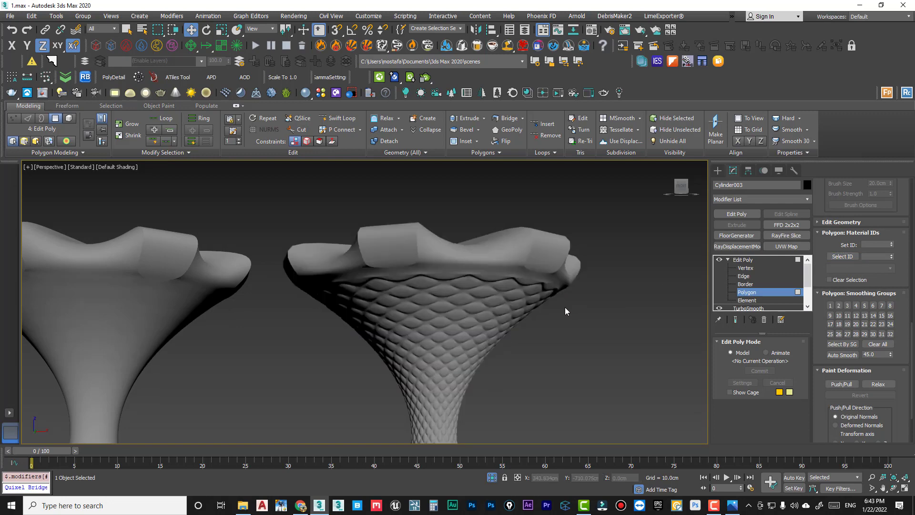
click(746, 292)
click(647, 304)
click(477, 275)
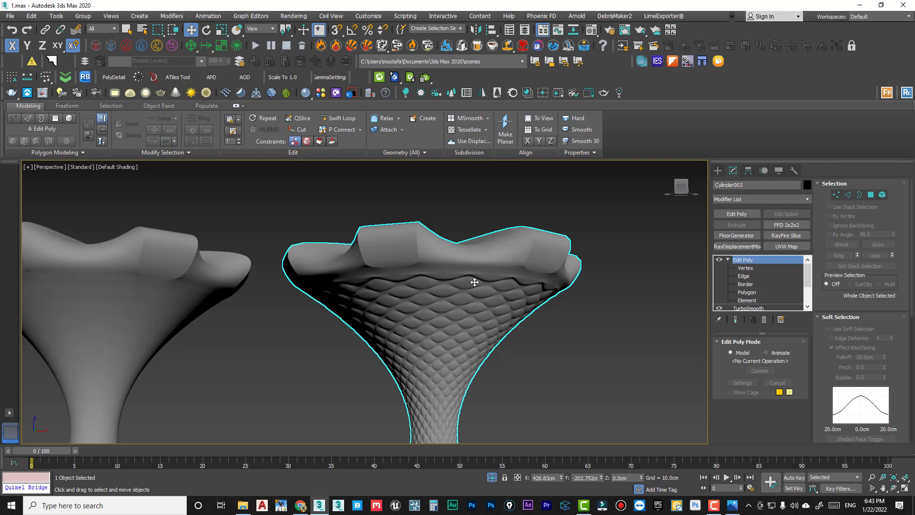
Select the band of polygons around the vase's bottom rim in the front view, with edged faces displayed
click(747, 292)
key(f)
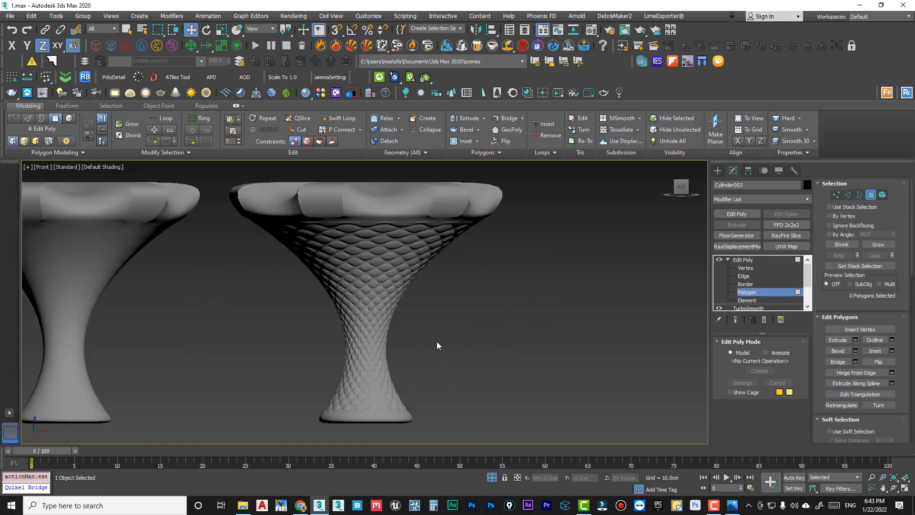
scroll(351, 419, up, 5)
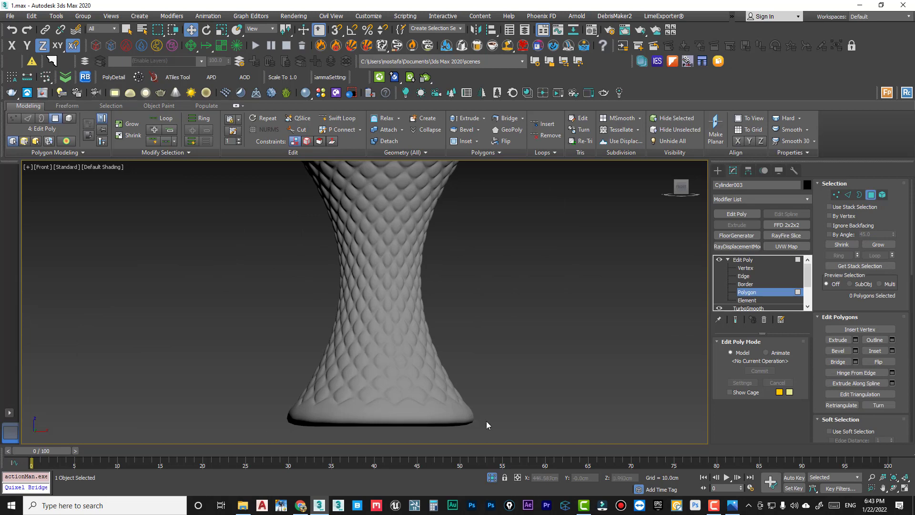
drag(513, 418, 517, 417)
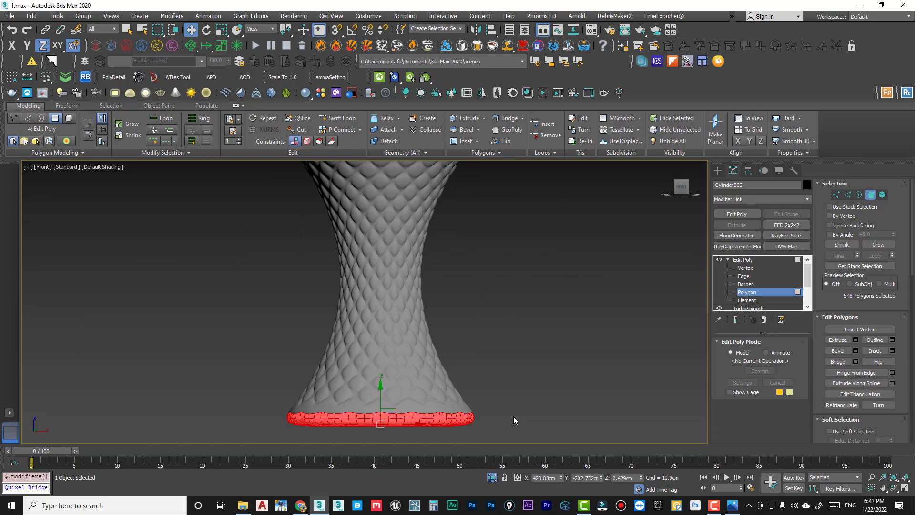
scroll(318, 433, up, 5)
key(F4)
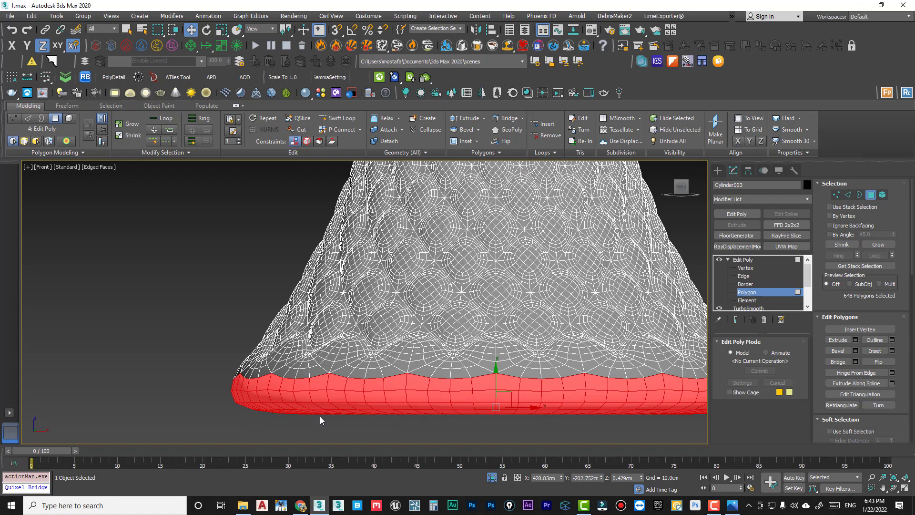
scroll(329, 414, down, 5)
scroll(324, 414, up, 3)
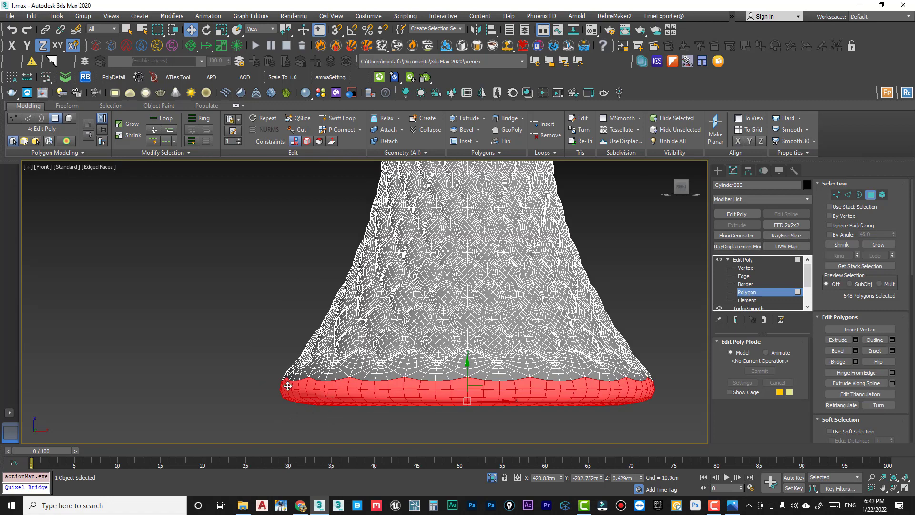
Assign material ID 1 to the selected bottom rim polygons and leave polygon editing
drag(840, 316, 844, 188)
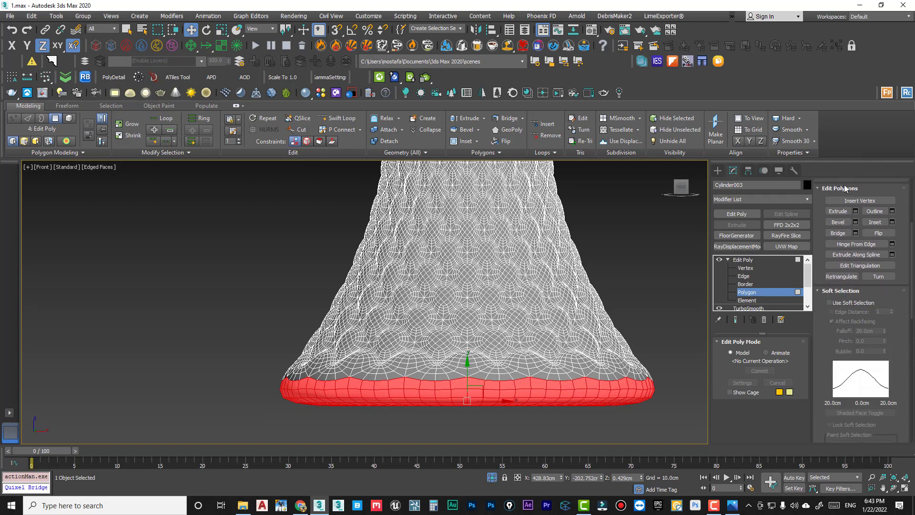
scroll(821, 336, down, 4)
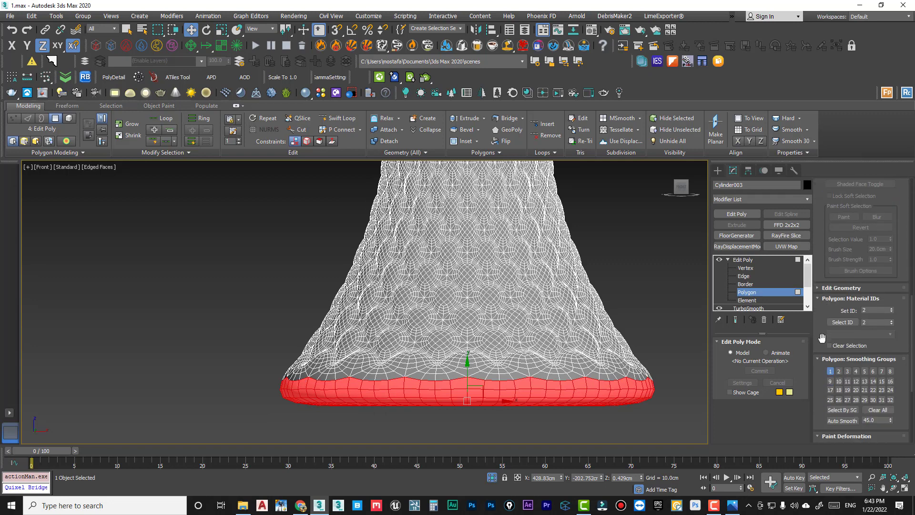
click(874, 310)
text(1)
key(Return)
click(750, 295)
click(698, 288)
click(490, 329)
scroll(490, 329, down, 2)
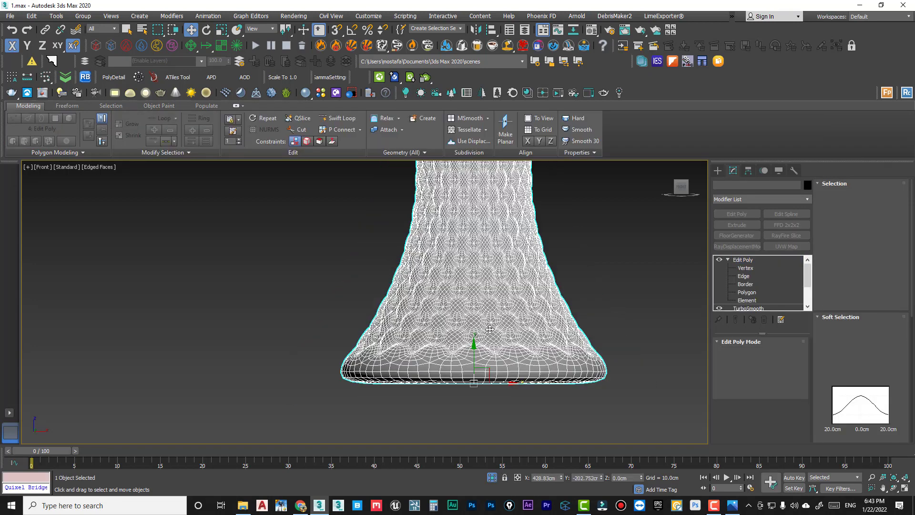
Convert the pink VRayMtl sample, Material #6, to a Multi/Sub-Object material, keeping the old material as a sub-material
key(m)
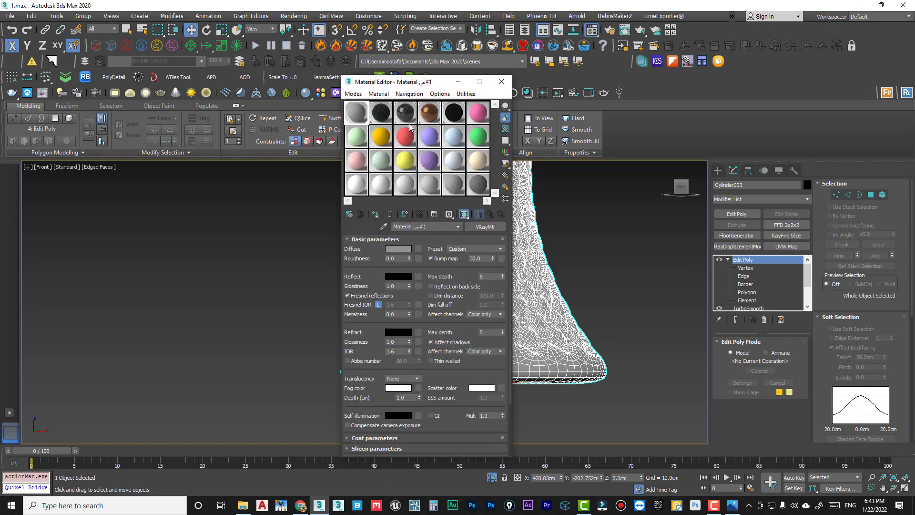
click(477, 114)
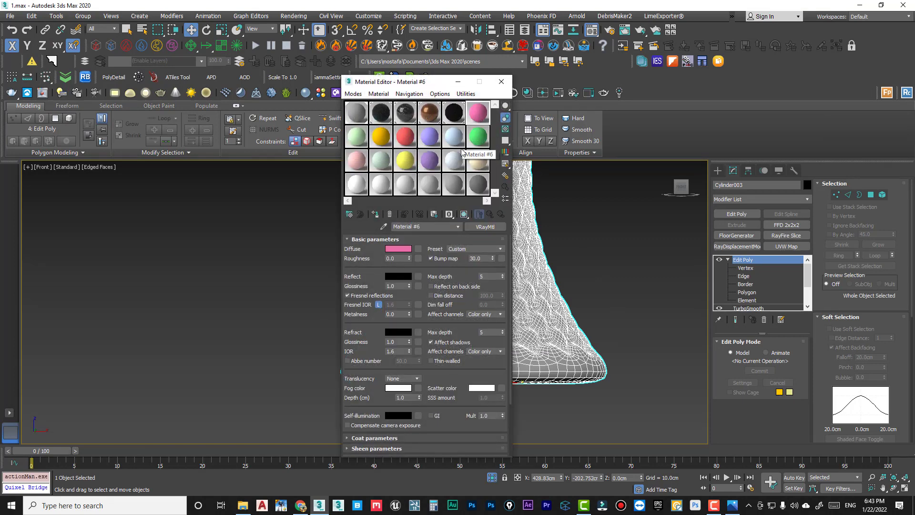
click(484, 226)
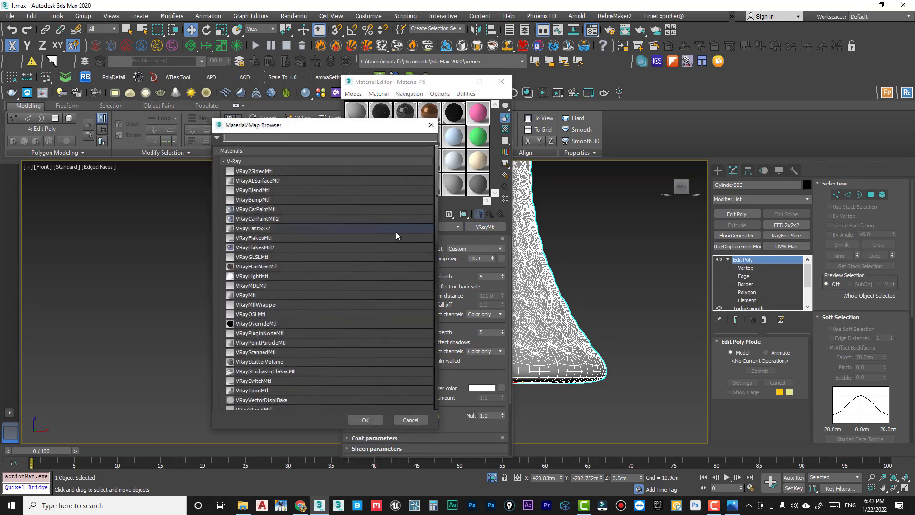
click(255, 161)
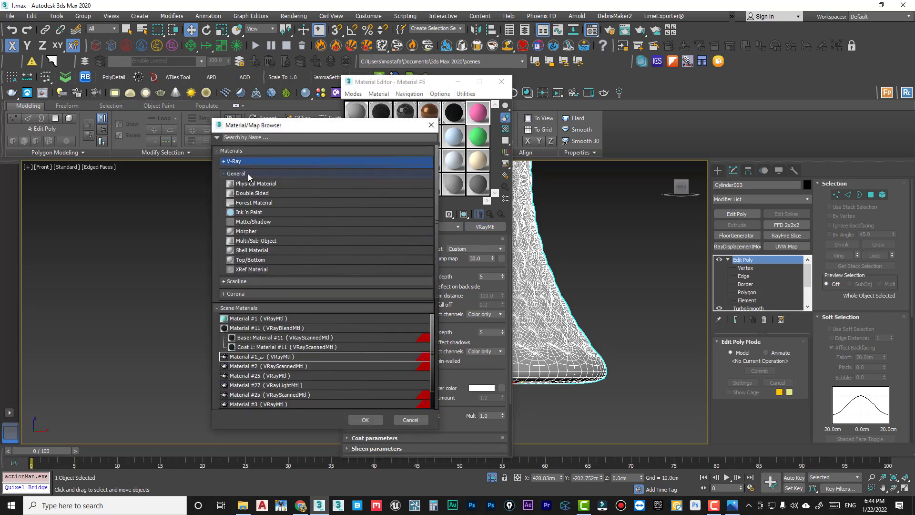
double_click(269, 240)
click(404, 295)
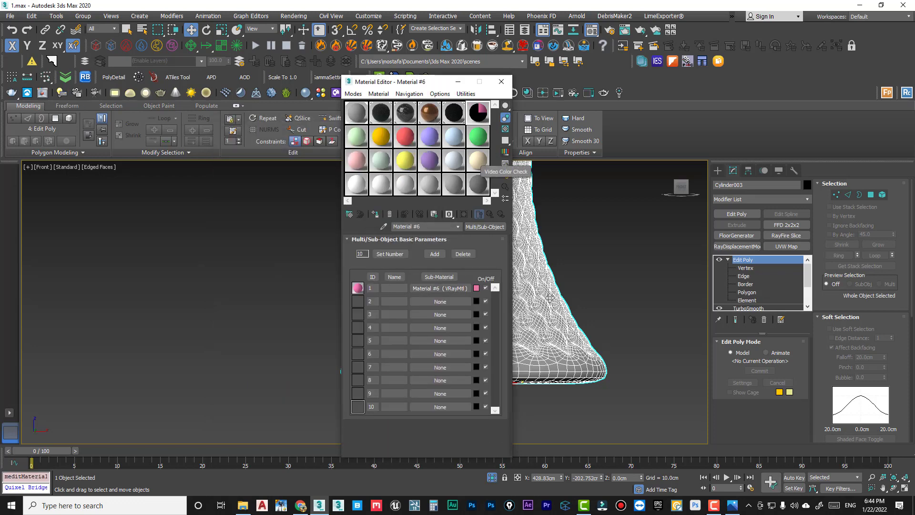
Set the number of sub-materials to 2 and copy the pink sub-material into the ID 2 slot
click(391, 256)
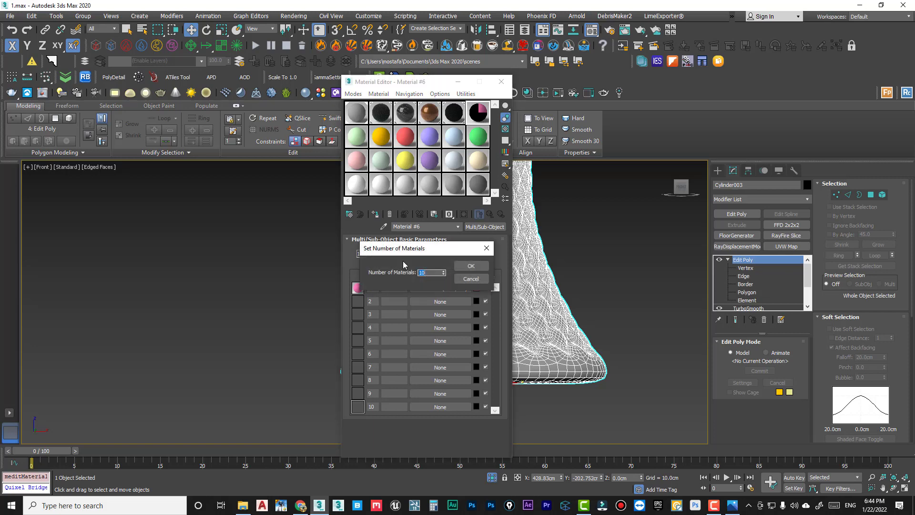
text(2)
click(487, 267)
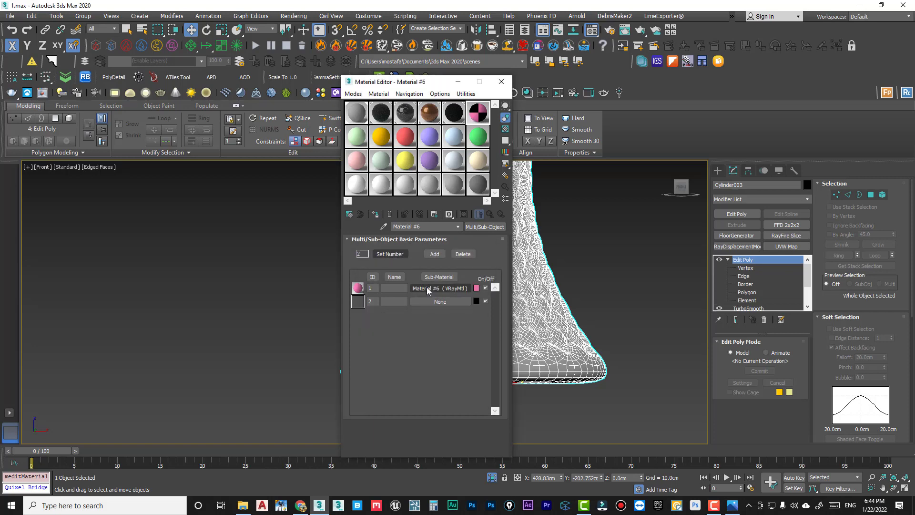
drag(429, 301, 429, 301)
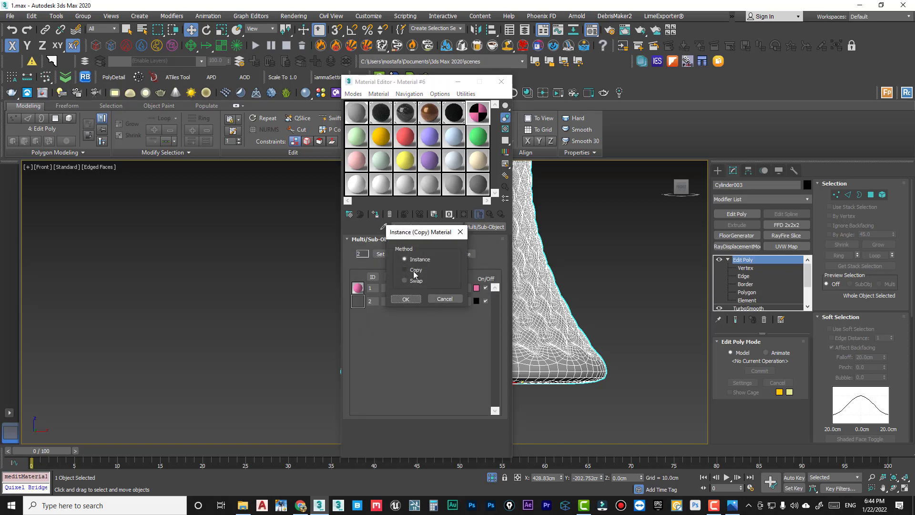
click(406, 300)
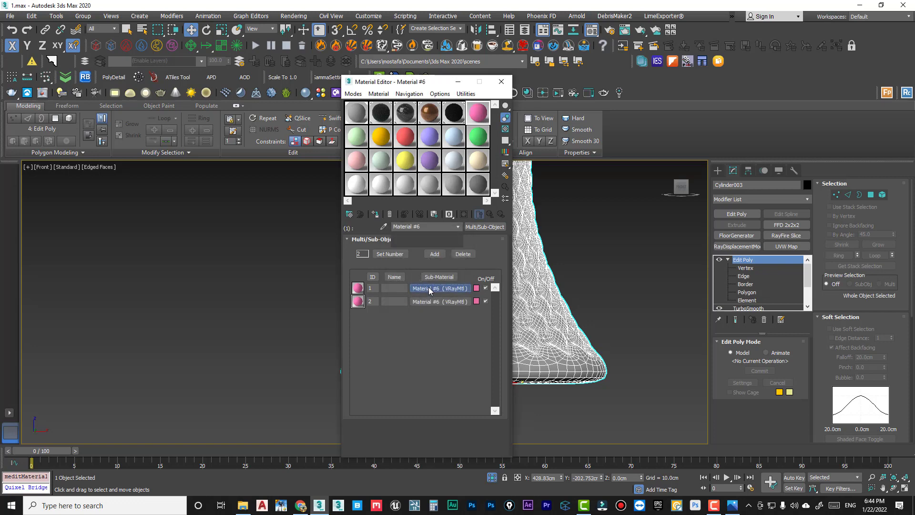
Change the diffuse color of the ID 1 sub-material to red and return to the parent material
click(431, 288)
click(395, 249)
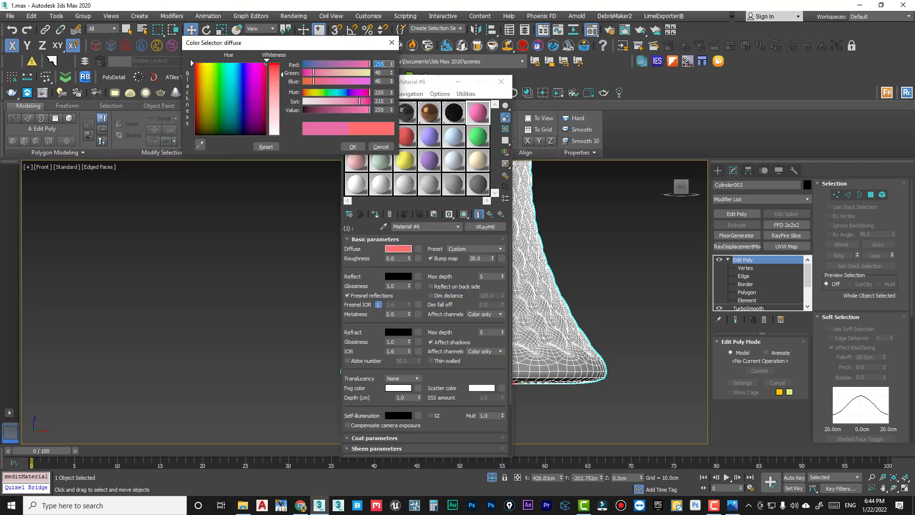
click(352, 146)
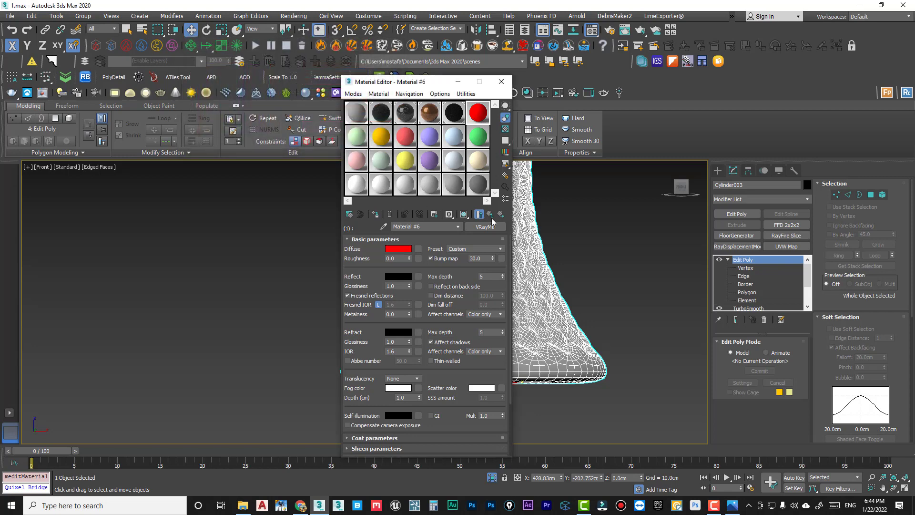
click(490, 214)
Assign the two-part Multi/Sub-Object material to the diamond-patterned vase and turn off the edged faces display
drag(405, 86, 165, 92)
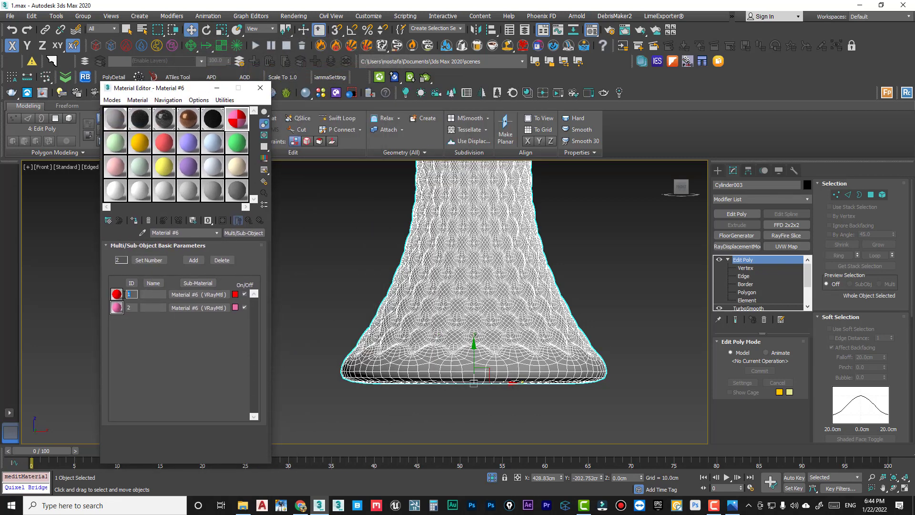
double_click(132, 308)
click(341, 281)
scroll(362, 270, down, 6)
middle_drag(363, 269, 390, 362)
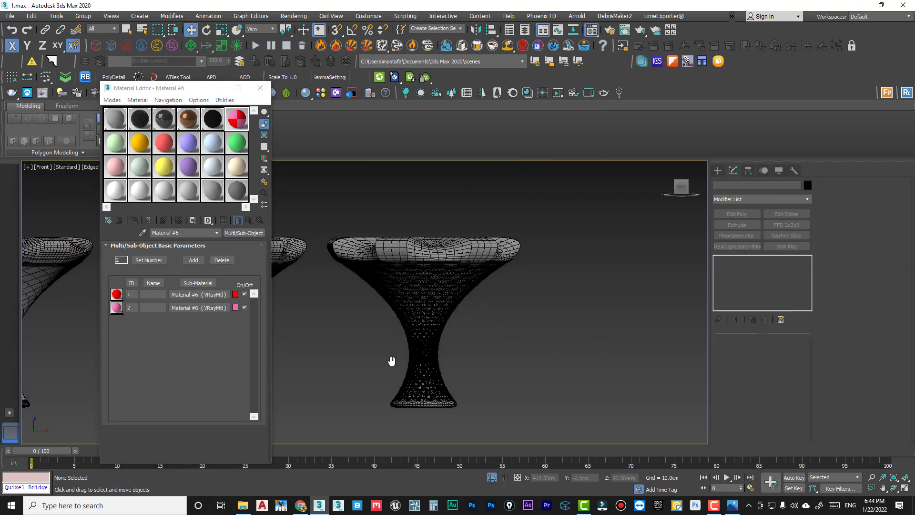
click(400, 300)
click(354, 306)
click(133, 219)
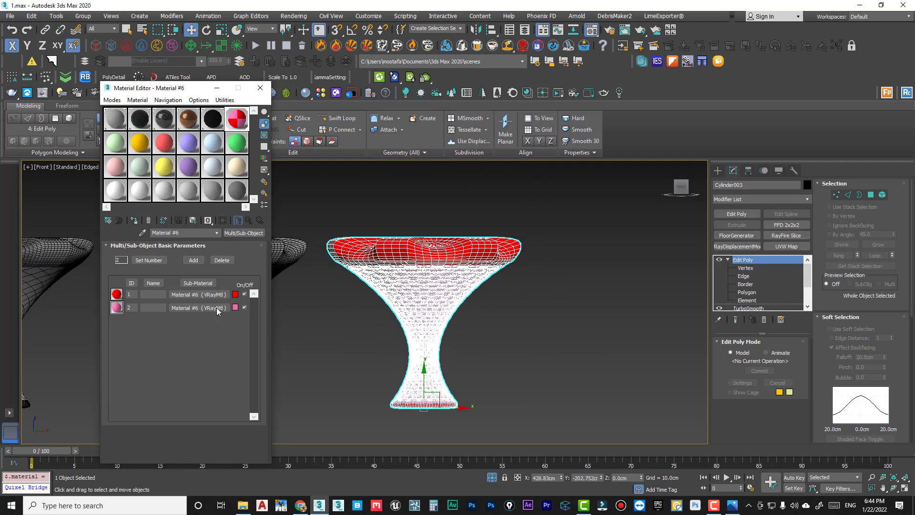
click(336, 338)
key(F4)
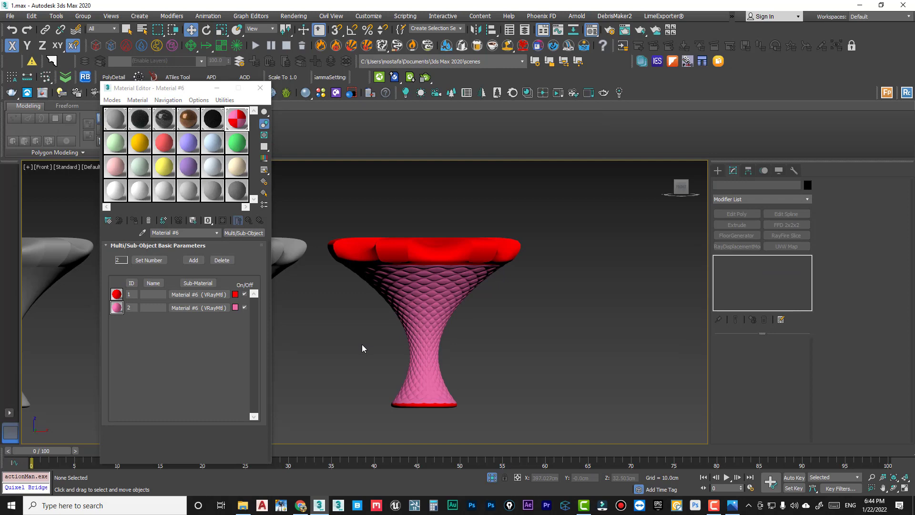
Examine the red and pink material areas on the vase's rim, patterned body and base in the perspective view
middle_drag(362, 344, 379, 322)
key(p)
key(z)
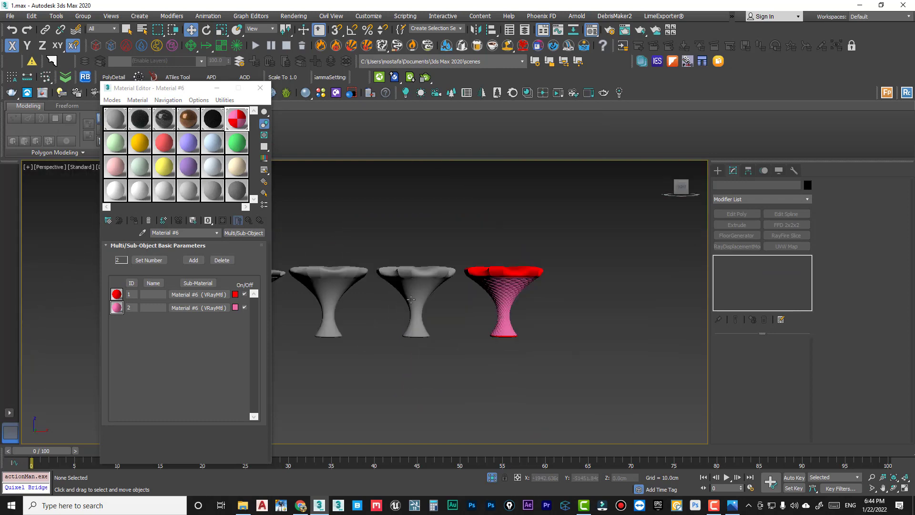
scroll(472, 199, up, 10)
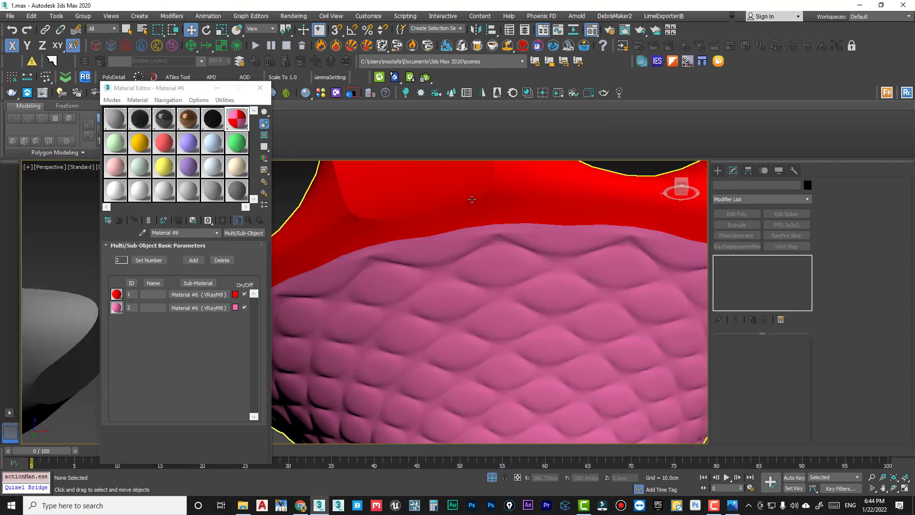
scroll(471, 199, down, 10)
click(503, 277)
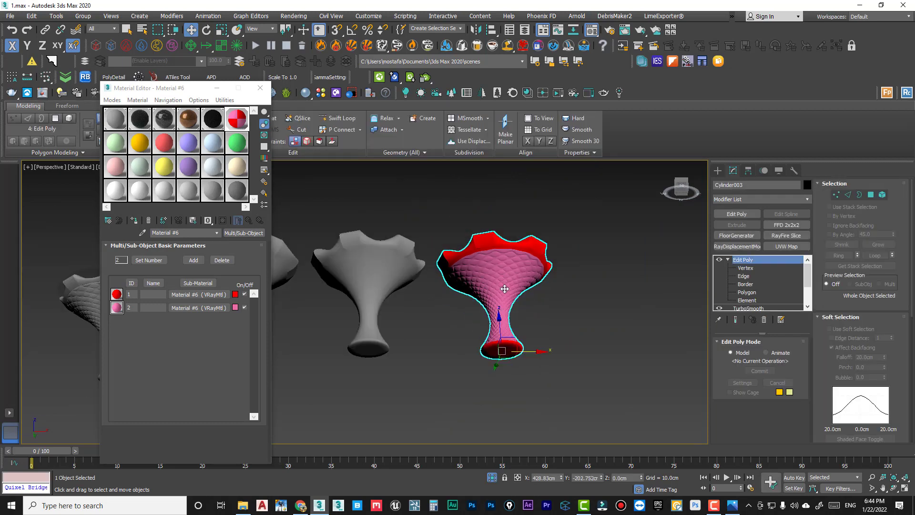
alt+middle_drag(504, 289, 491, 362)
scroll(493, 367, up, 9)
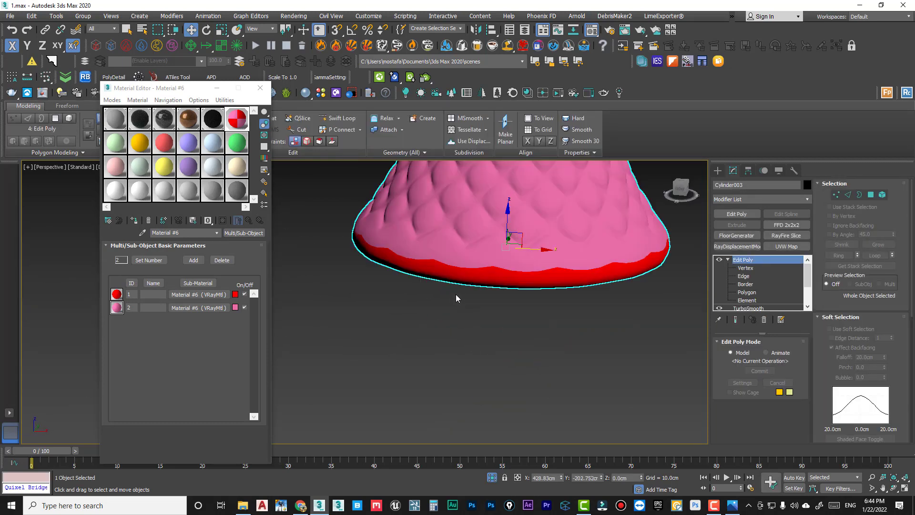
scroll(456, 295, down, 8)
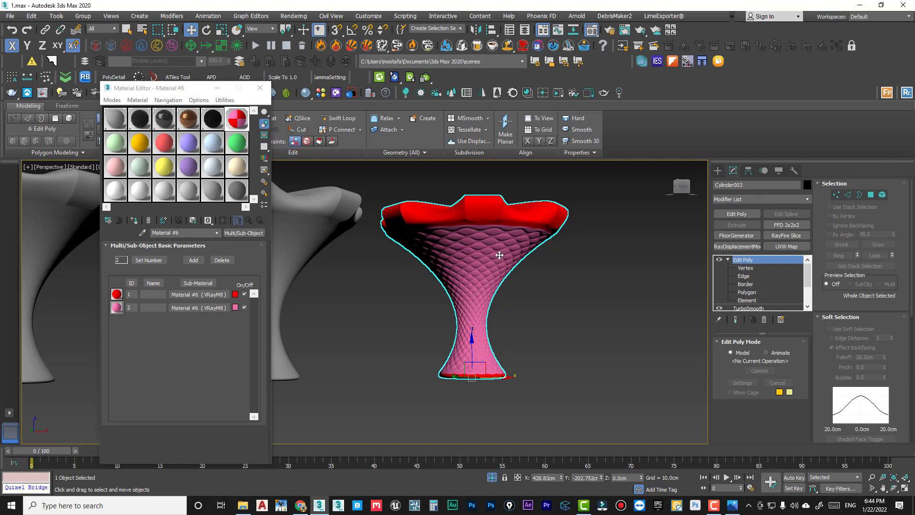
Close the Material Editor, adjust the height of the centre vertex on the red vase's top to about 87 cm, and clear the selection
click(260, 88)
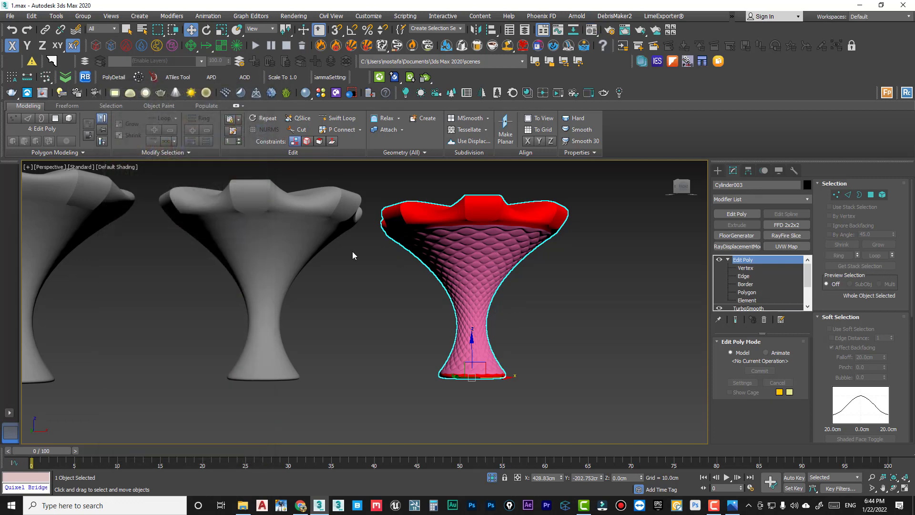
click(358, 258)
key(t)
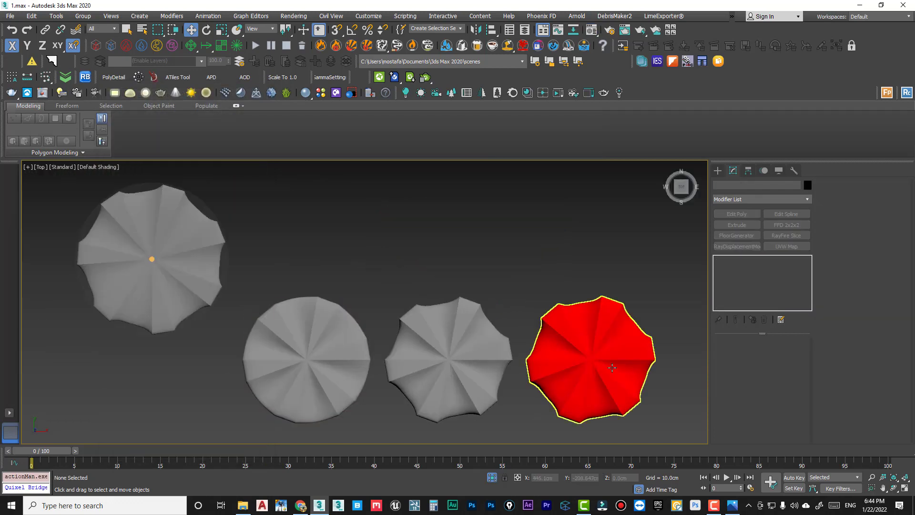
click(590, 375)
scroll(589, 375, up, 5)
scroll(589, 375, up, 5)
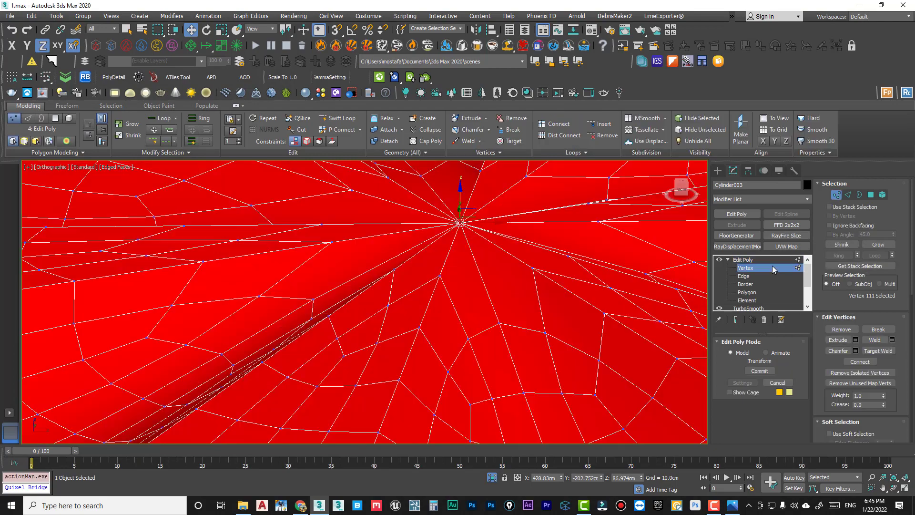
click(771, 266)
scroll(506, 245, down, 6)
click(628, 393)
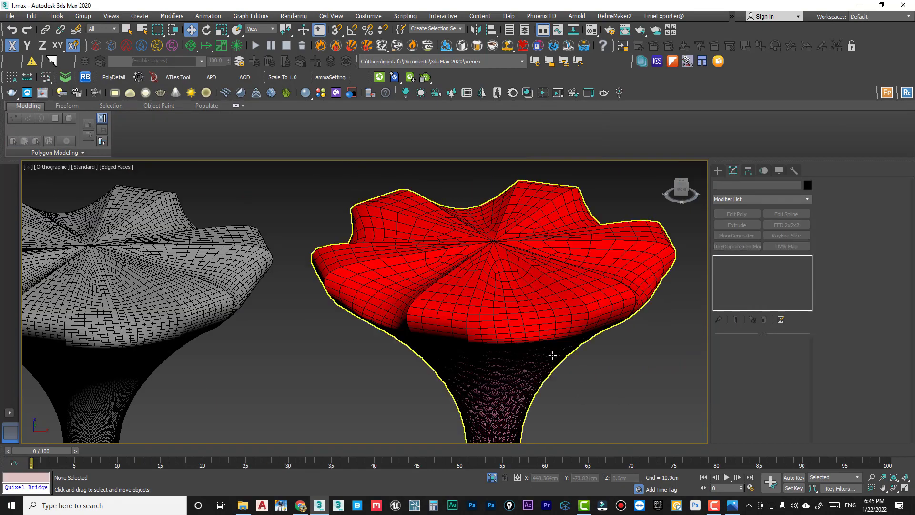
Select the small connector cylinder under the first vase's round tabletop and move it horizontally over to the red vase's top
key(p)
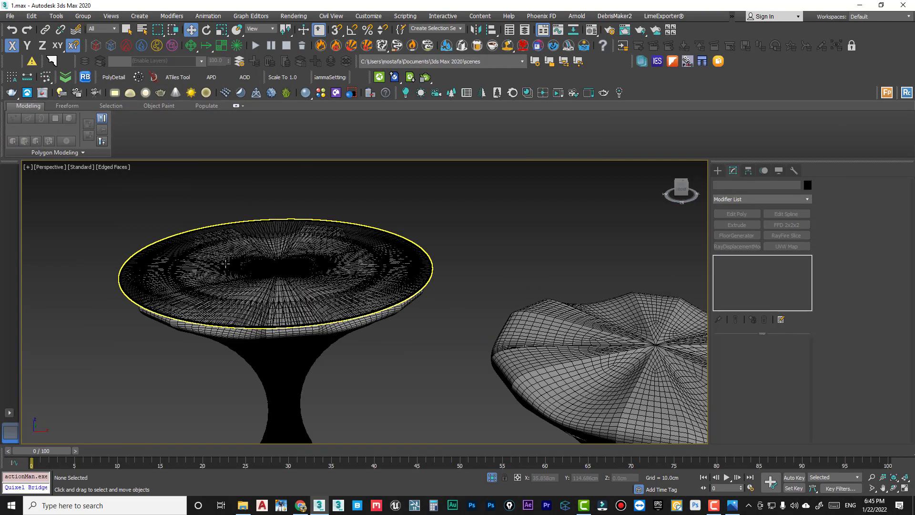
scroll(286, 277, up, 12)
scroll(311, 282, down, 4)
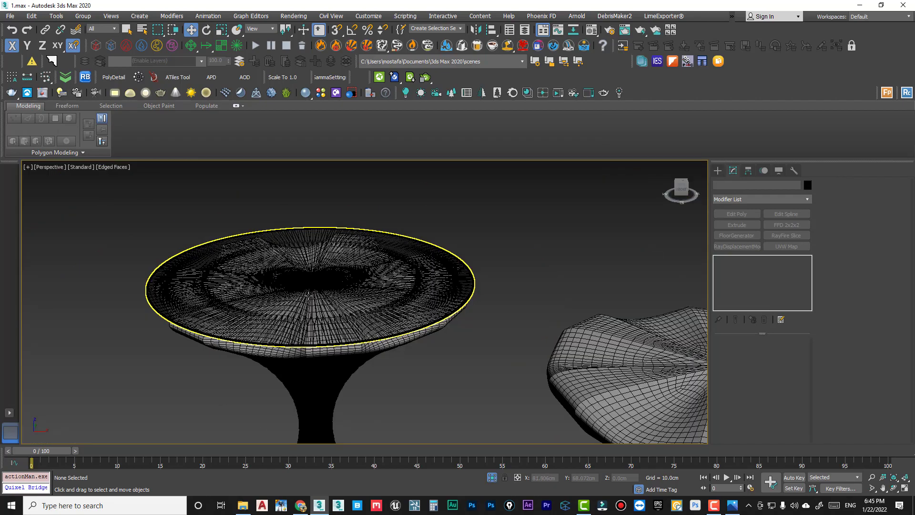
scroll(310, 291, up, 10)
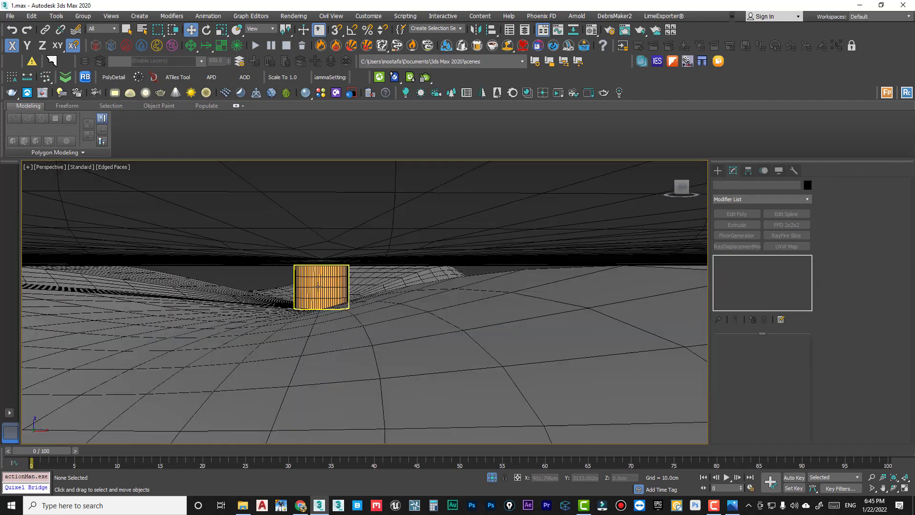
click(318, 283)
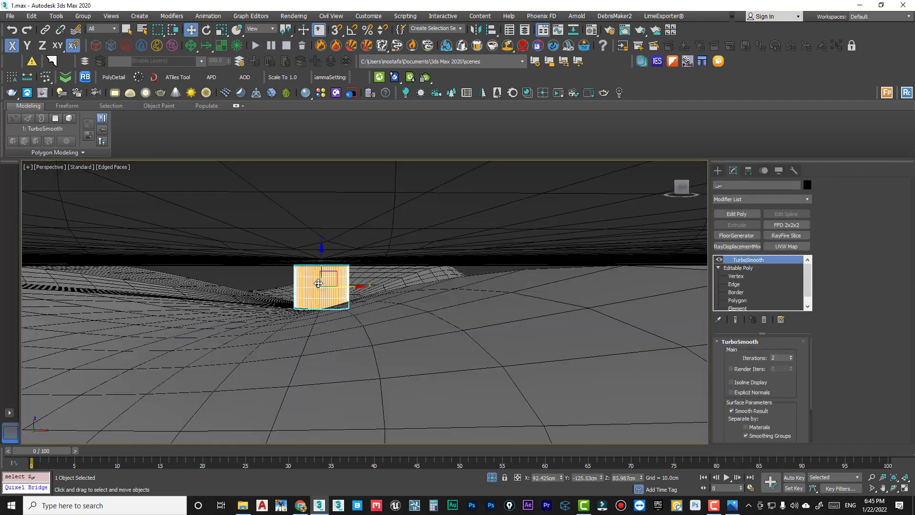
key(t)
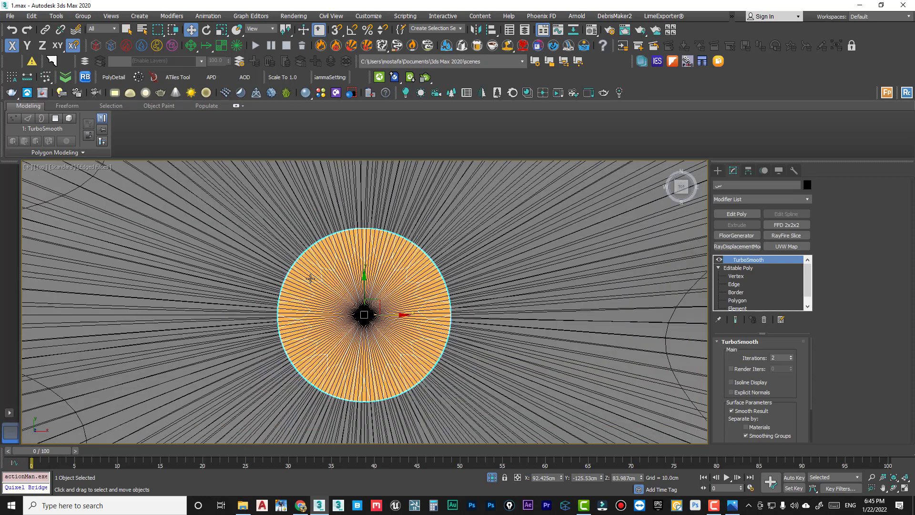
scroll(310, 278, down, 10)
drag(331, 276, 658, 351)
scroll(620, 334, up, 8)
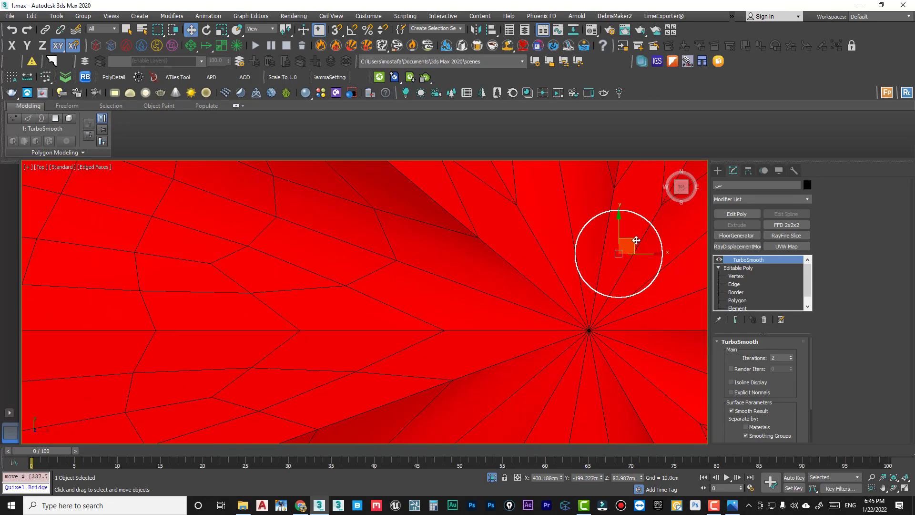
Place the small cylinder on the red vase's centre point and raise it to a height of about 87.3 cm
drag(636, 241, 592, 327)
key(s)
key(s)
scroll(589, 317, down, 4)
middle_drag(592, 316, 551, 339)
mouse_move(551, 339)
alt+middle_down()
mouse_move(550, 321)
mouse_move(538, 328)
alt+middle_up()
drag(539, 325, 539, 306)
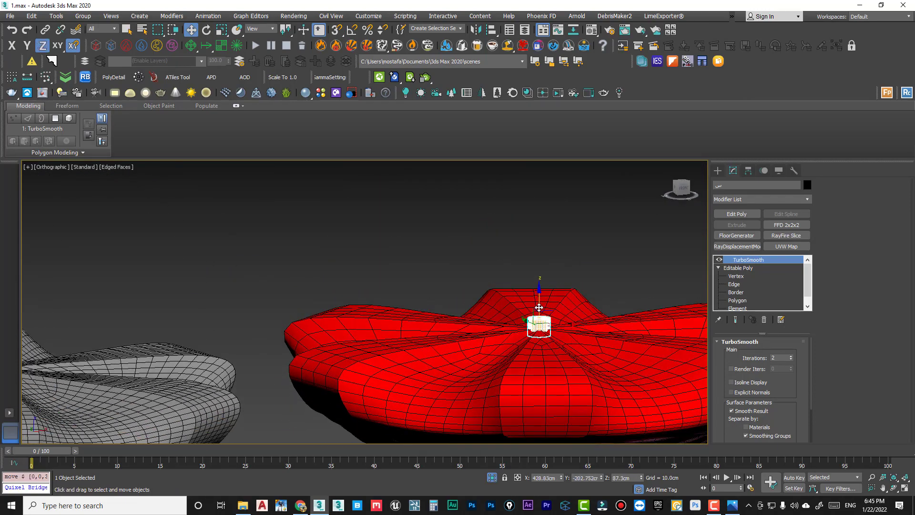
Nudge the small cylinder's height at the centre of the red vase, then deselect it
key(p)
key(z)
scroll(525, 309, down, 10)
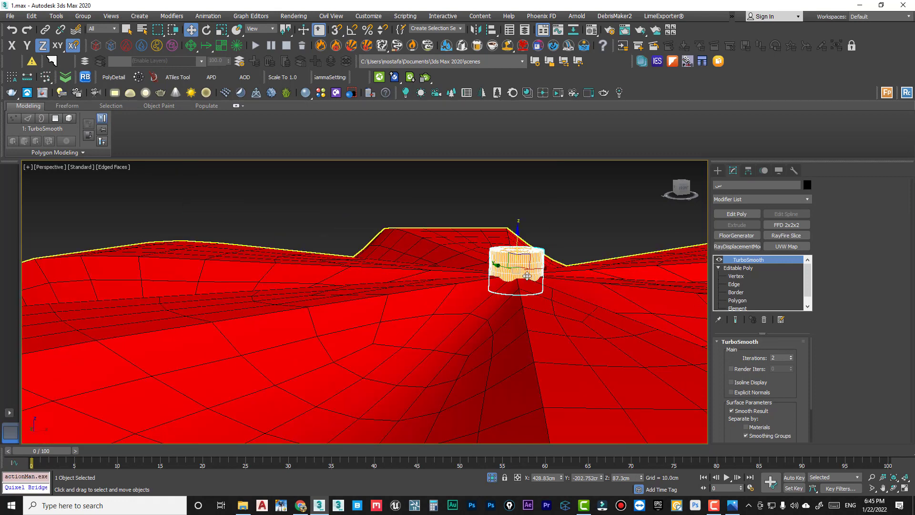
click(572, 216)
click(517, 262)
scroll(521, 241, up, 5)
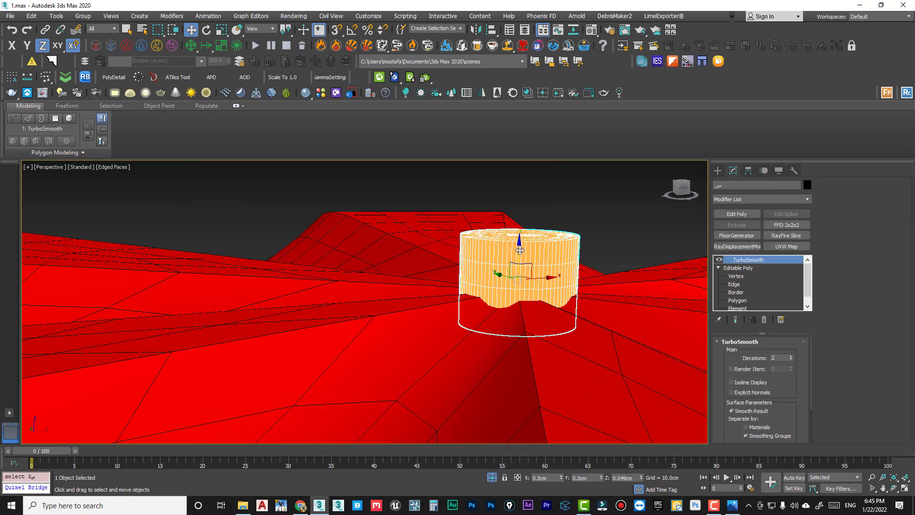
click(487, 205)
scroll(485, 247, down, 5)
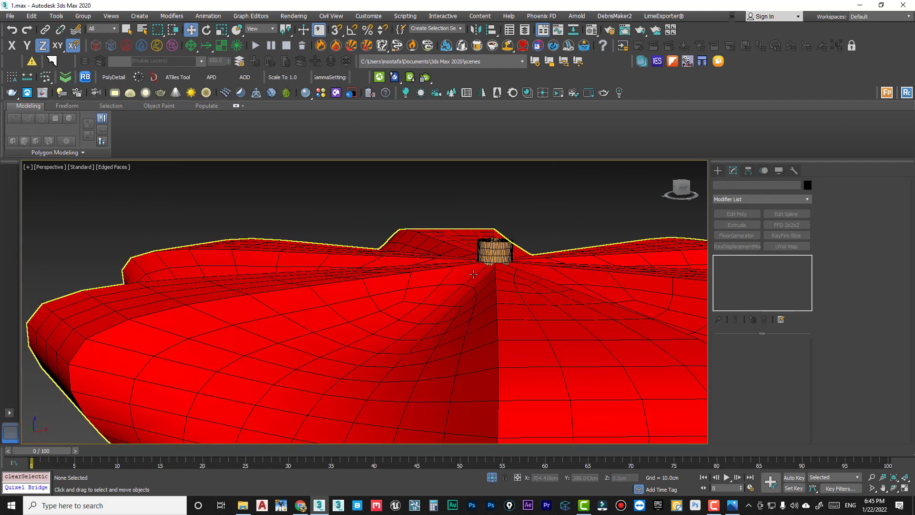
Create a flat cylinder over the red vase in the top view, about 50 cm in radius and 1 cm high
key(t)
middle_drag(614, 358, 515, 276)
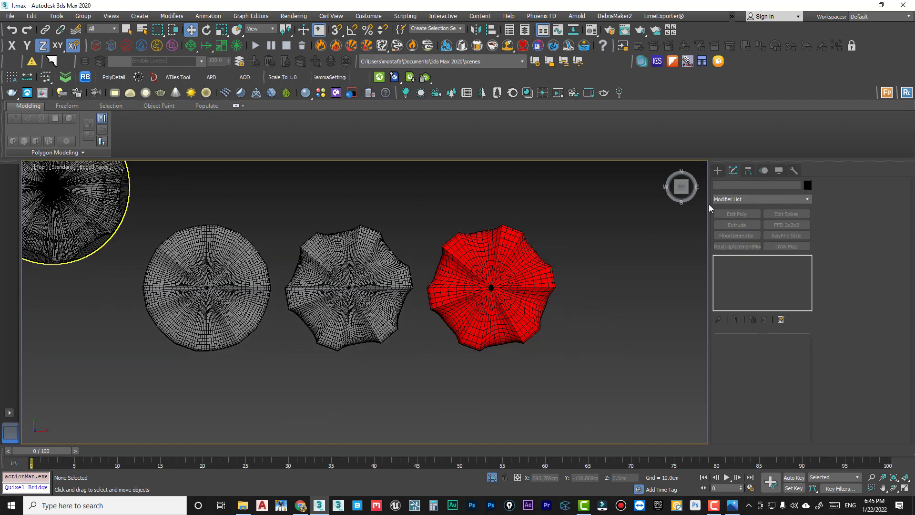
click(717, 170)
click(748, 249)
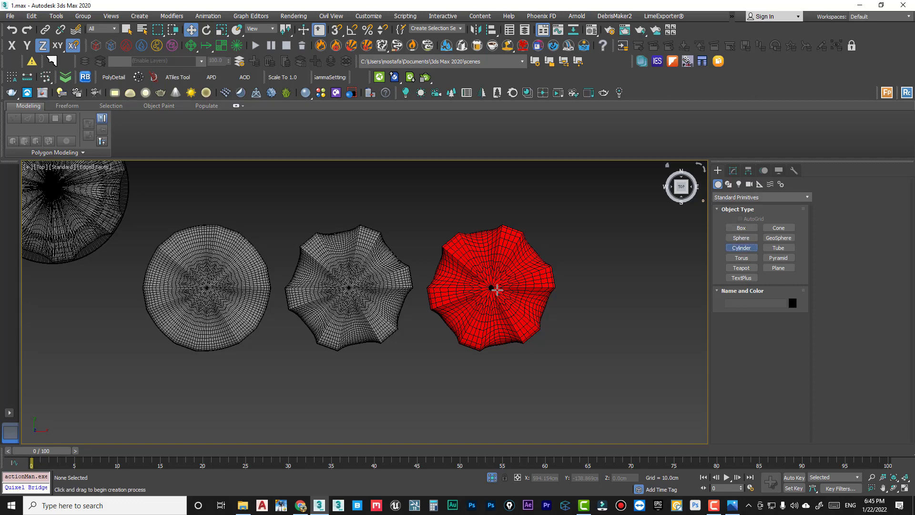
scroll(496, 288, up, 4)
scroll(475, 278, down, 2)
drag(470, 249, 512, 330)
click(512, 329)
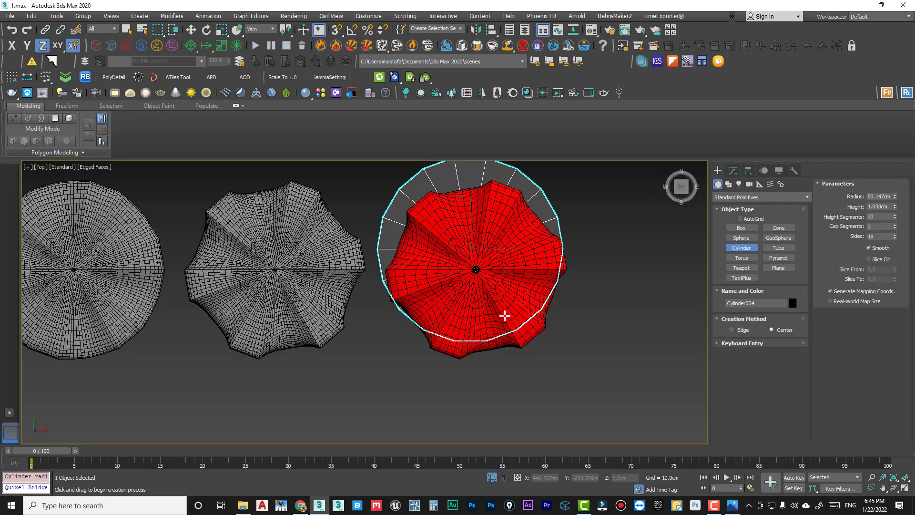
right_click(502, 312)
Center the new flat cylinder on the red vase by aligning their centers in X, Y and Z position
drag(487, 234, 491, 253)
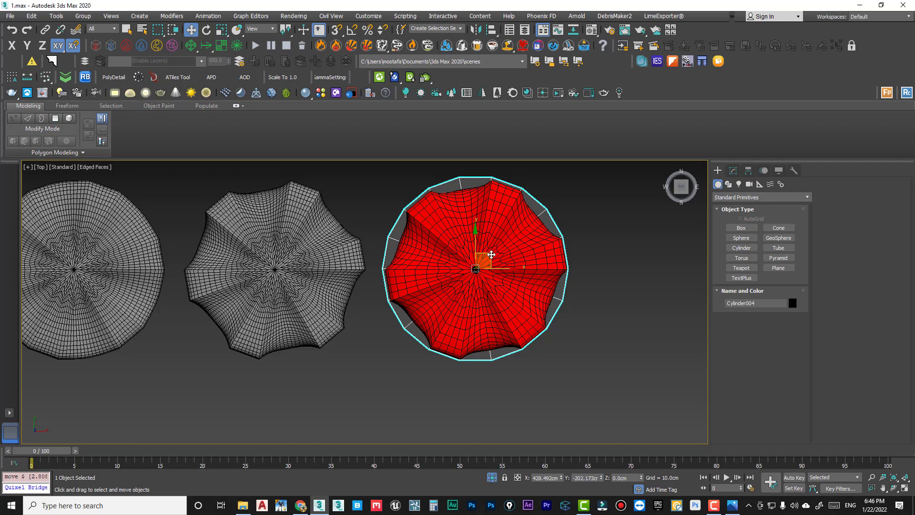
click(491, 30)
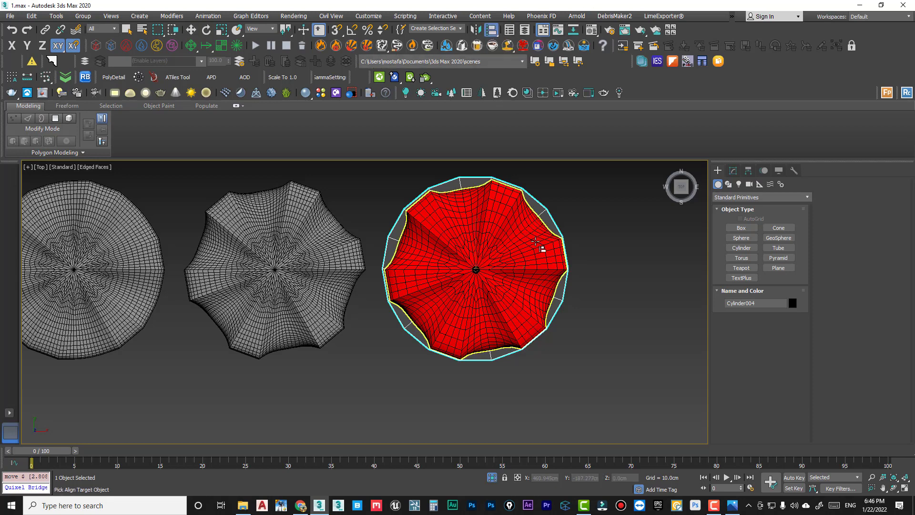
click(536, 243)
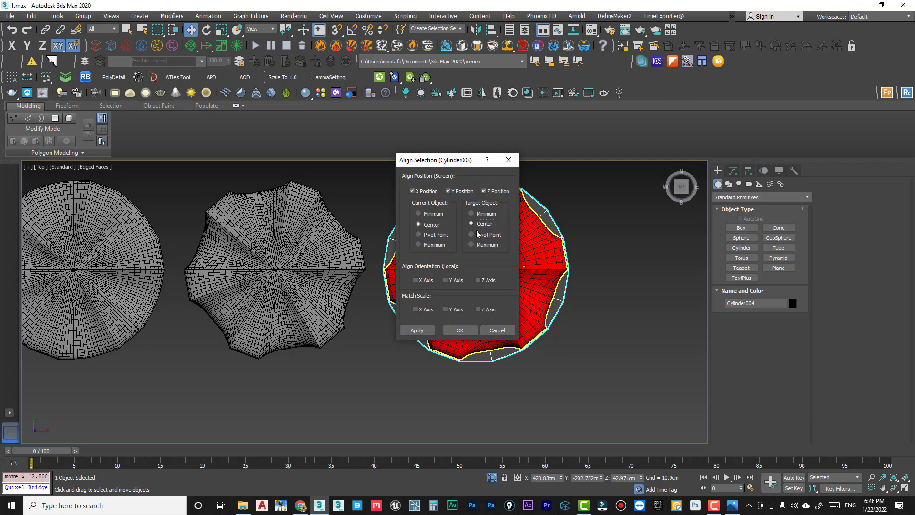
click(460, 330)
Raise the flat cylinder vertically onto the top of the red rim, at a height of about 87 cm, and deselect it
alt+middle_drag(460, 282, 462, 217)
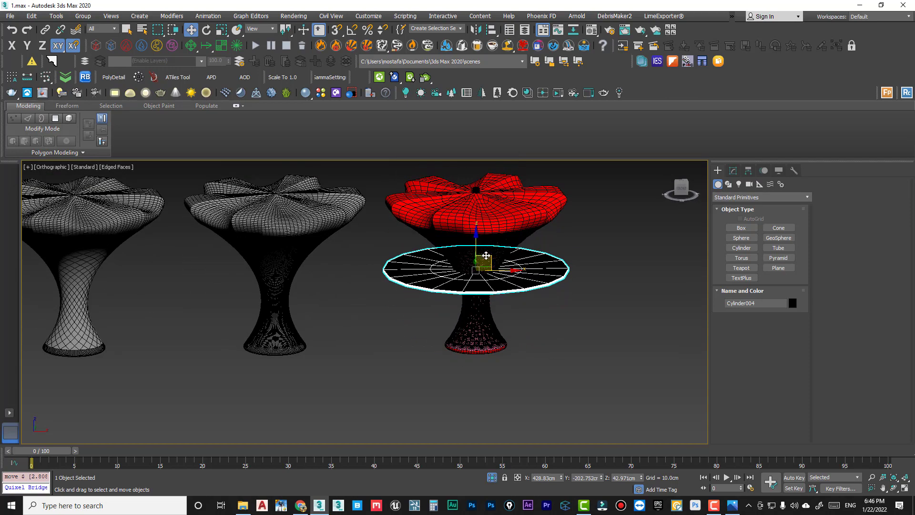
drag(475, 248, 475, 188)
key(c)
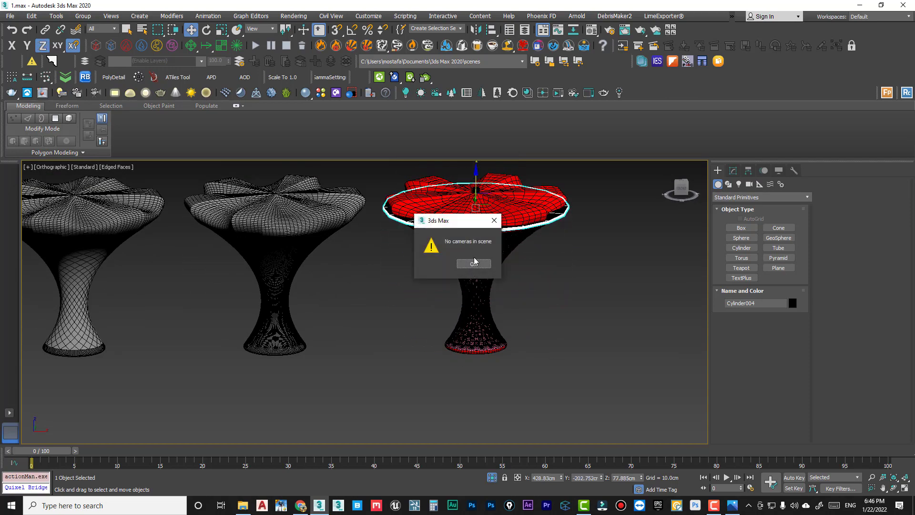
click(494, 220)
key(f)
key(z)
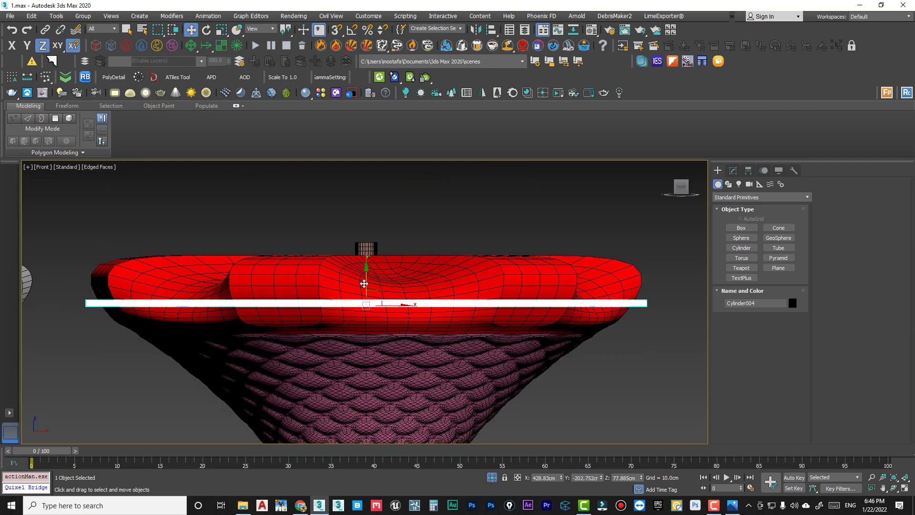
drag(363, 282, 378, 230)
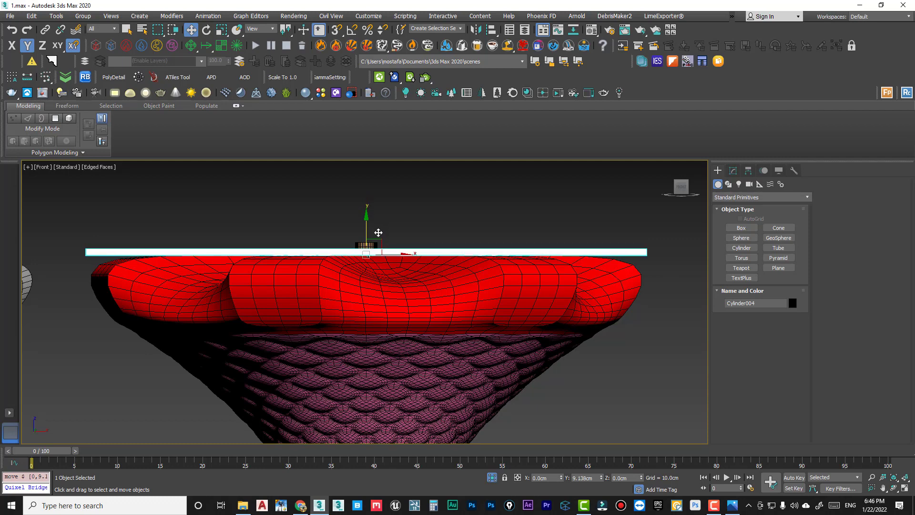
alt+middle_drag(401, 243, 370, 244)
key(p)
scroll(370, 244, down, 5)
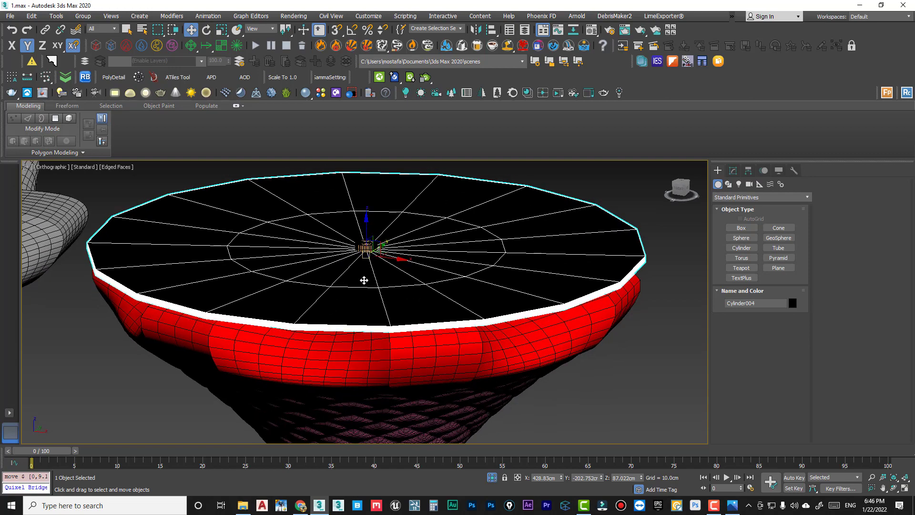
click(592, 301)
scroll(358, 347, up, 4)
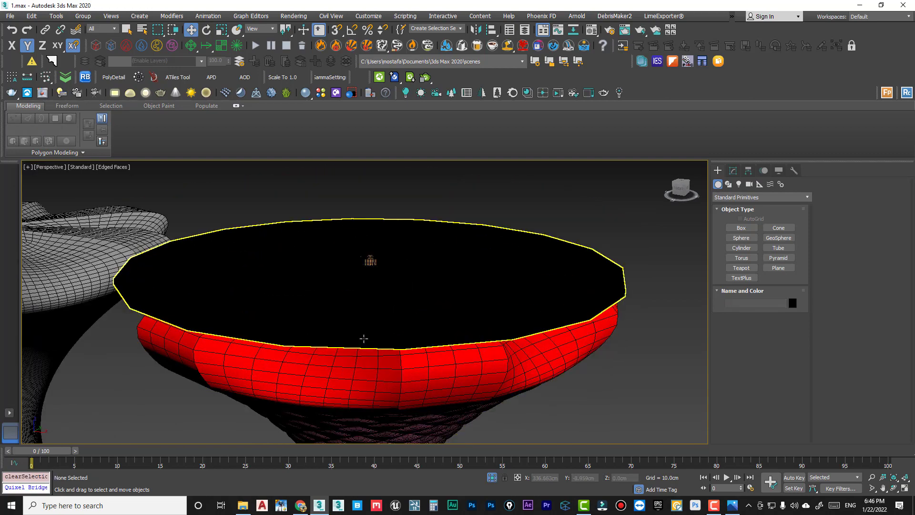
Set the flat cylinder's height segments to 1 and its sides to 50
click(364, 339)
click(732, 171)
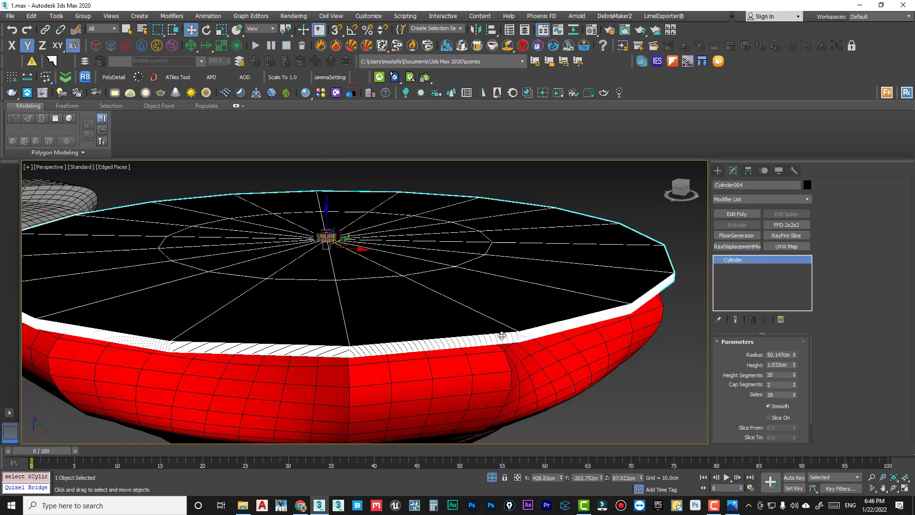
scroll(498, 331, up, 2)
right_click(795, 374)
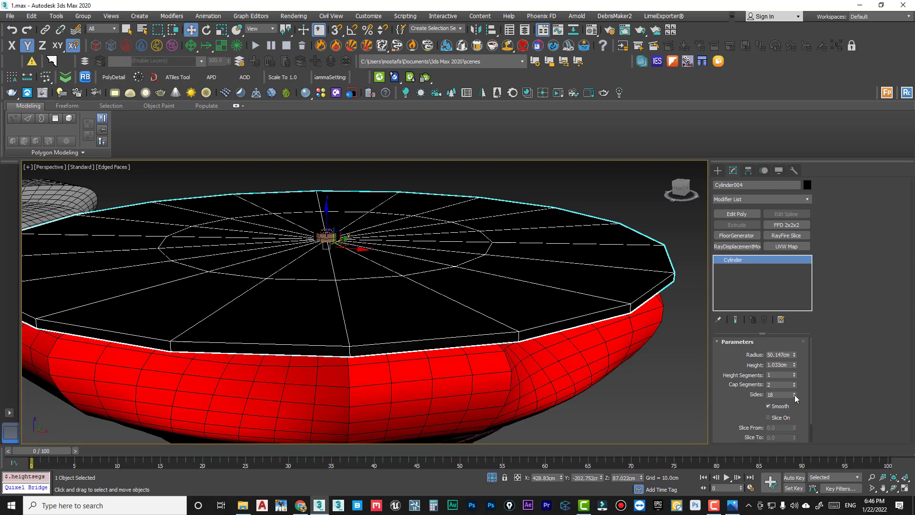
drag(793, 393, 793, 394)
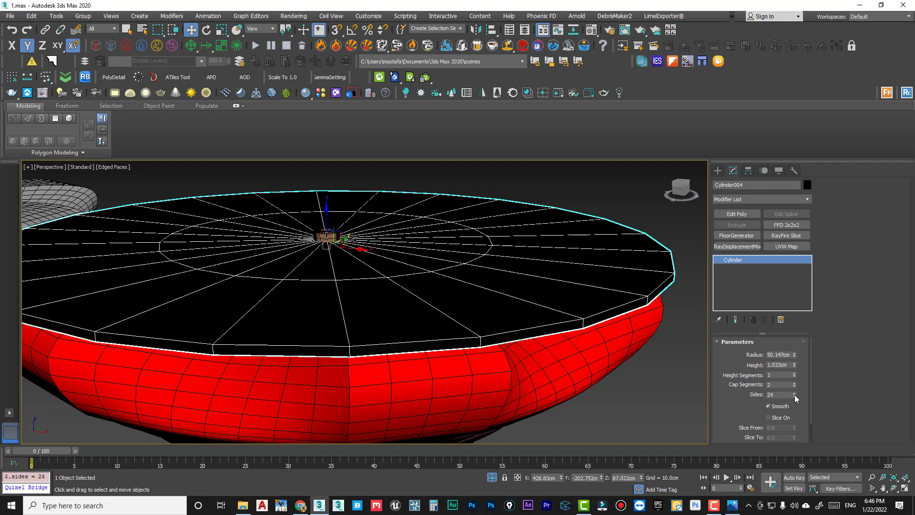
click(785, 395)
click(666, 392)
click(599, 288)
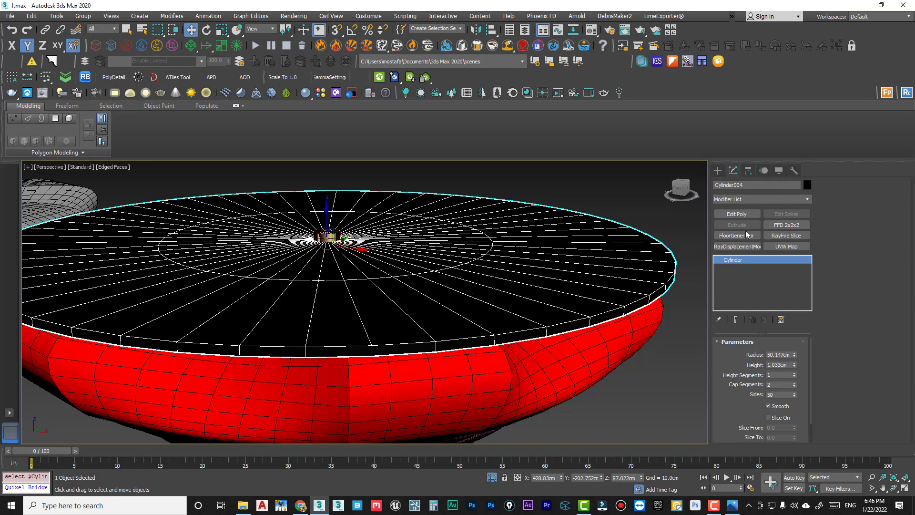
Add an Edit Poly modifier to the flat cylinder, assign the gray VRayMtl from the first sample slot, and clear the selection
click(734, 215)
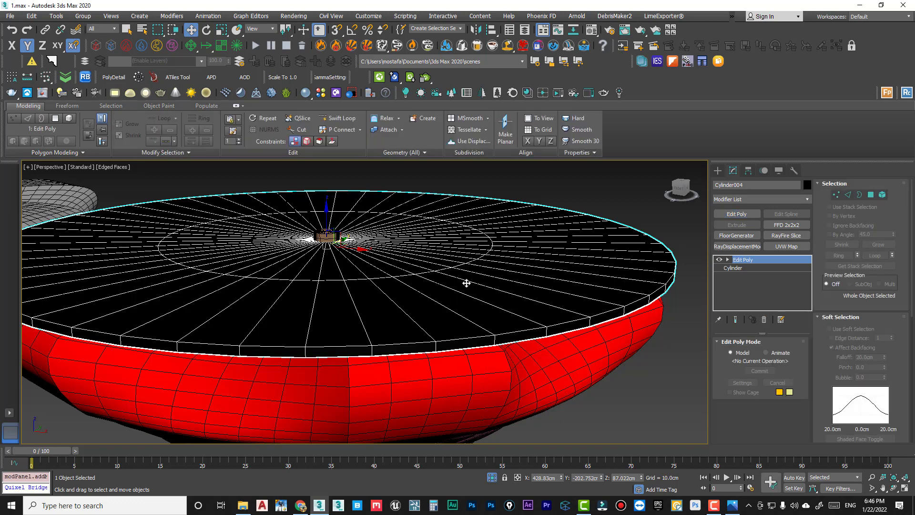
key(m)
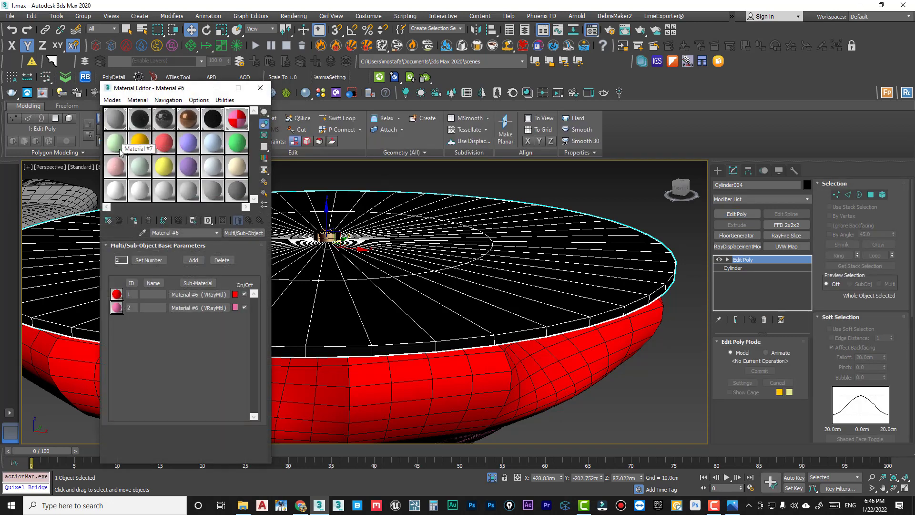
click(115, 118)
click(135, 220)
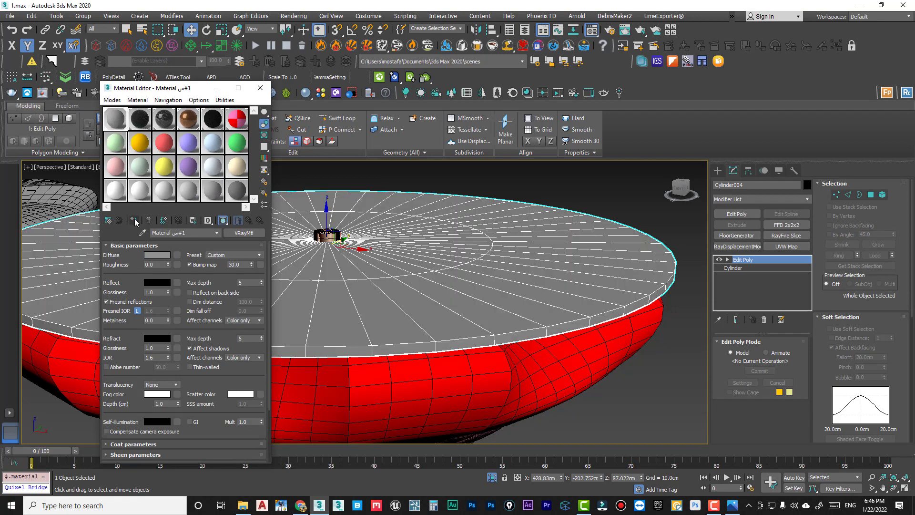
click(261, 87)
scroll(380, 259, down, 4)
click(505, 198)
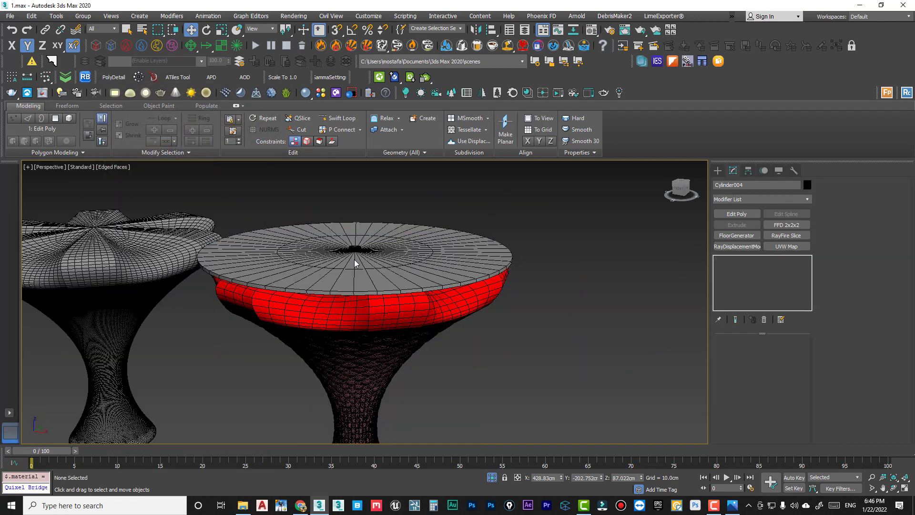
scroll(271, 286, up, 5)
scroll(295, 282, down, 2)
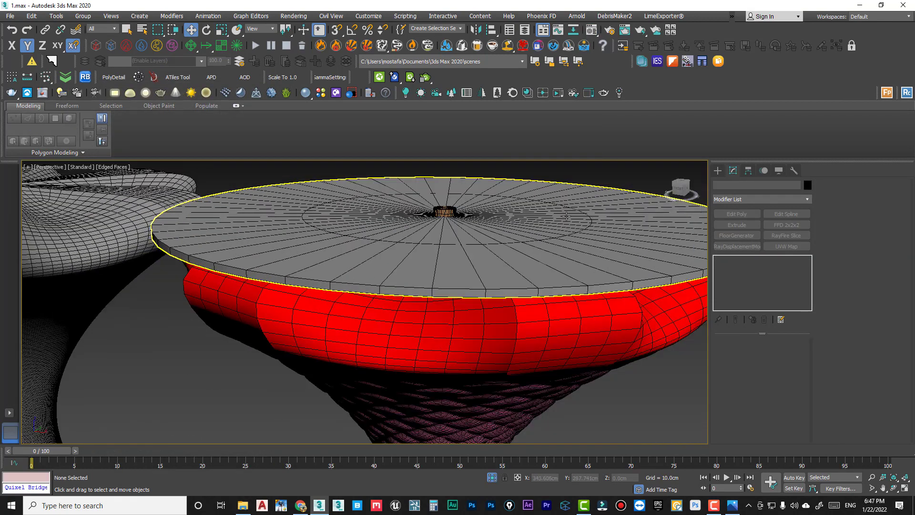
scroll(414, 288, up, 4)
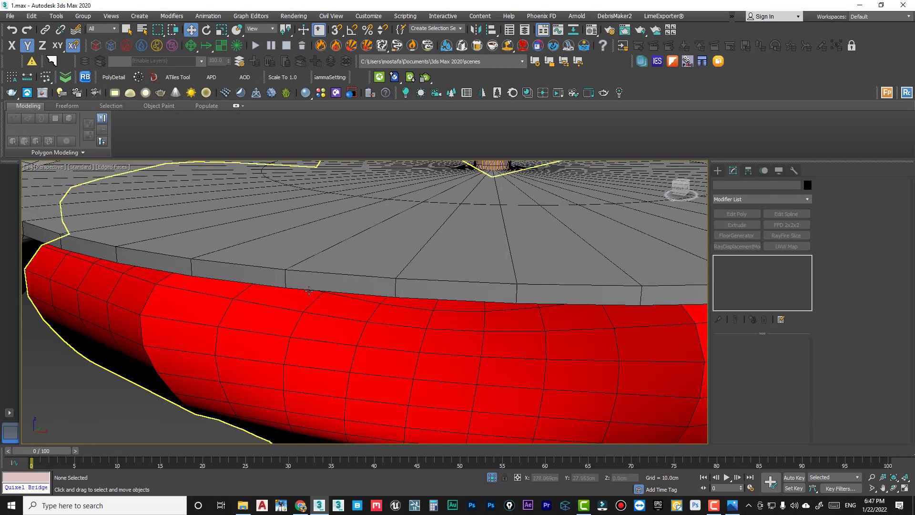
Select the full ring of outer radial edges on the flat cylinder's top face and isolate the object
click(308, 269)
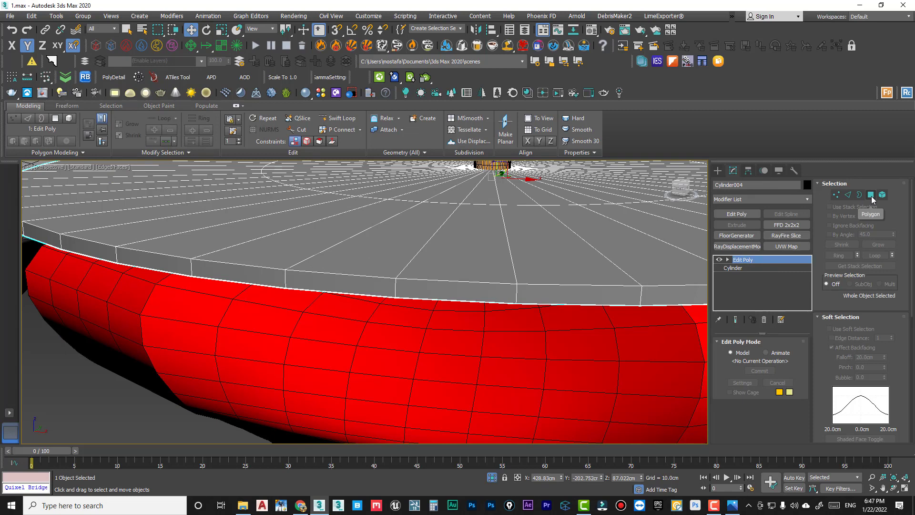
click(871, 196)
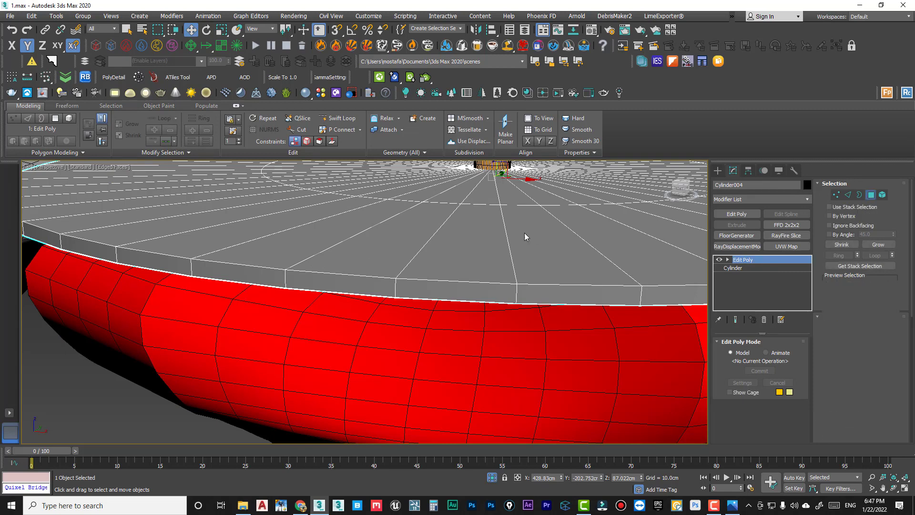
click(849, 195)
click(434, 234)
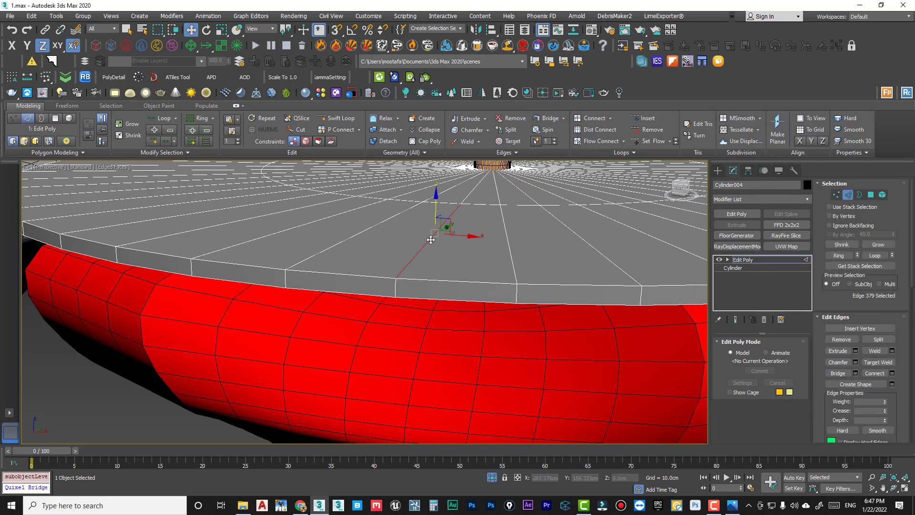
click(839, 255)
middle_drag(420, 248, 409, 404)
click(491, 478)
click(491, 478)
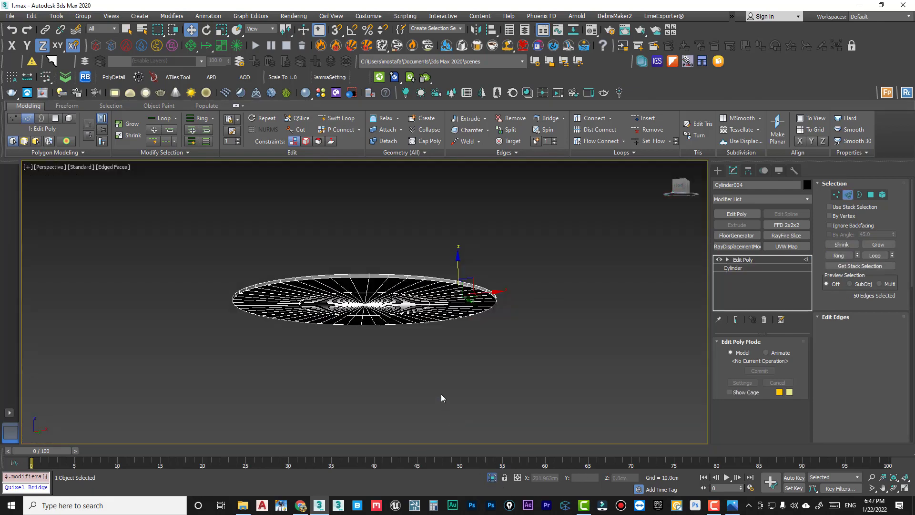
Add the matching ring of outer radial edges on the cylinder's underside to the edge selection
alt+middle_drag(384, 309, 371, 238)
scroll(371, 237, up, 3)
ctrl+click(388, 222)
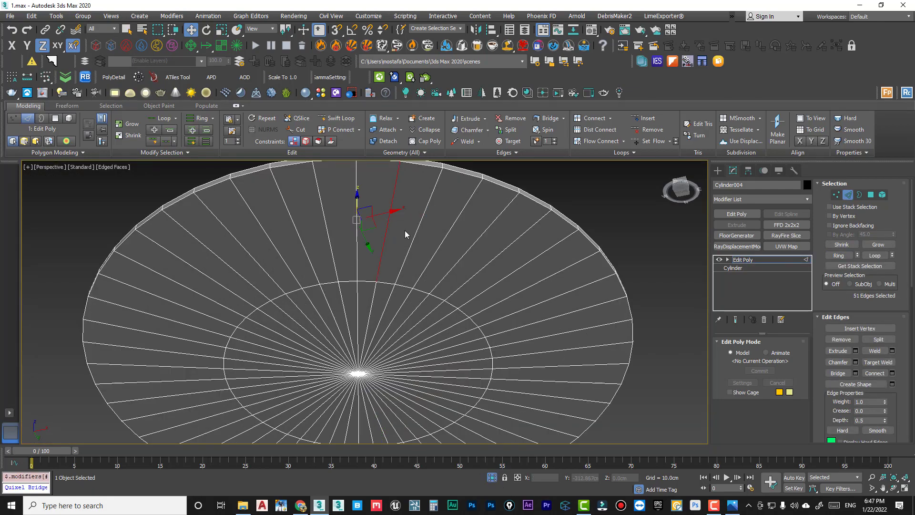
click(838, 256)
alt+middle_drag(618, 248, 496, 296)
middle_drag(339, 366, 405, 287)
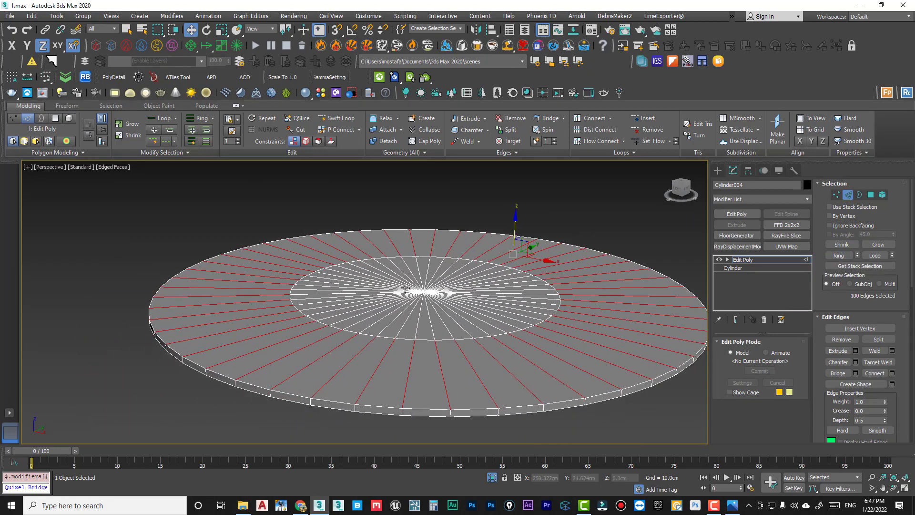
right_click(373, 295)
click(270, 328)
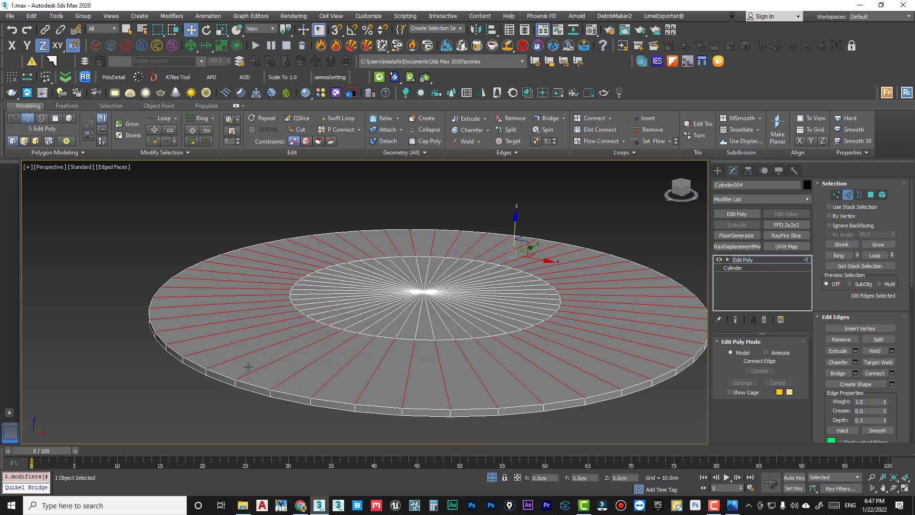
drag(372, 334, 379, 153)
alt+middle_drag(311, 270, 316, 247)
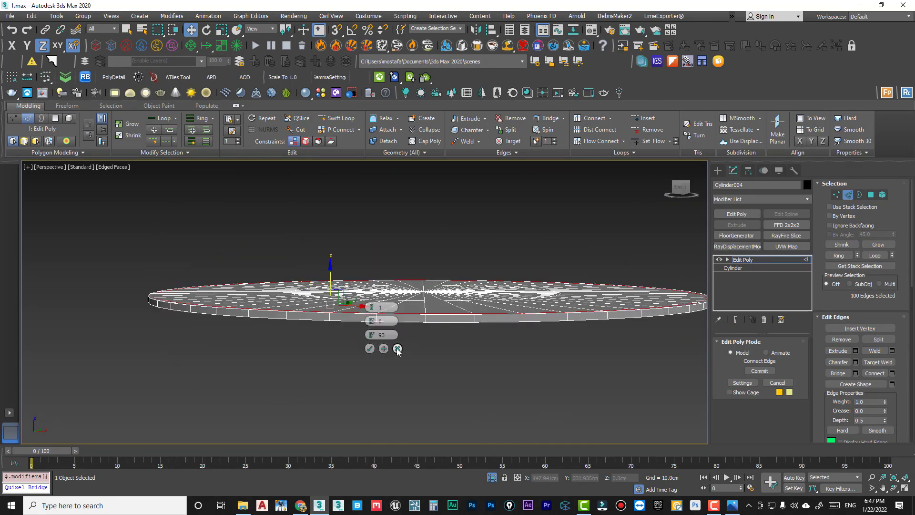
click(397, 349)
Remove the underside edges from the selection so only the top face's outer radial edges stay selected
key(f)
key(z)
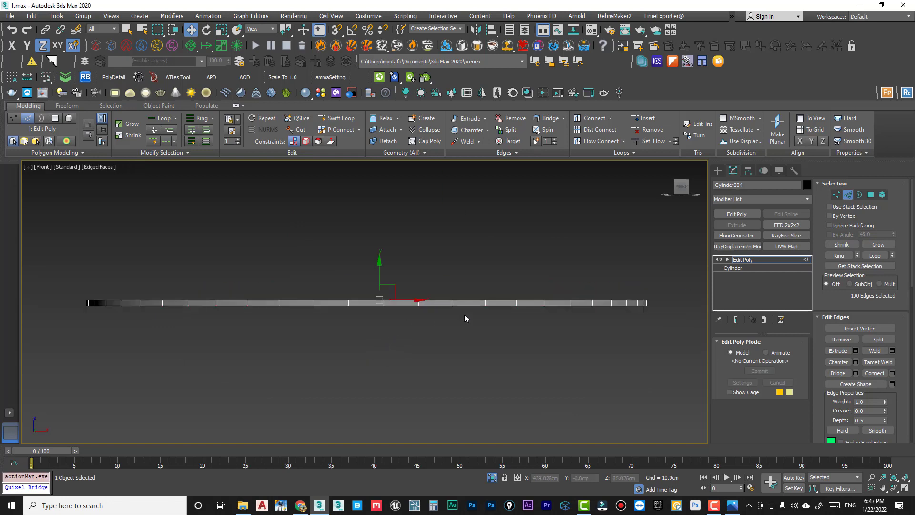
alt+drag(129, 353, 65, 355)
alt+middle_drag(332, 313, 334, 323)
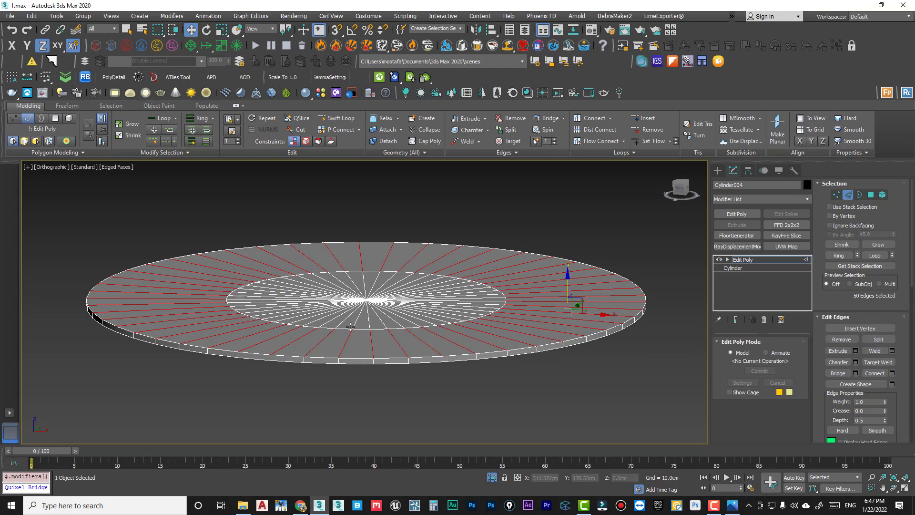
Delete the side and underside polygons of the flat cylinder, keeping only its top face
click(871, 194)
key(f)
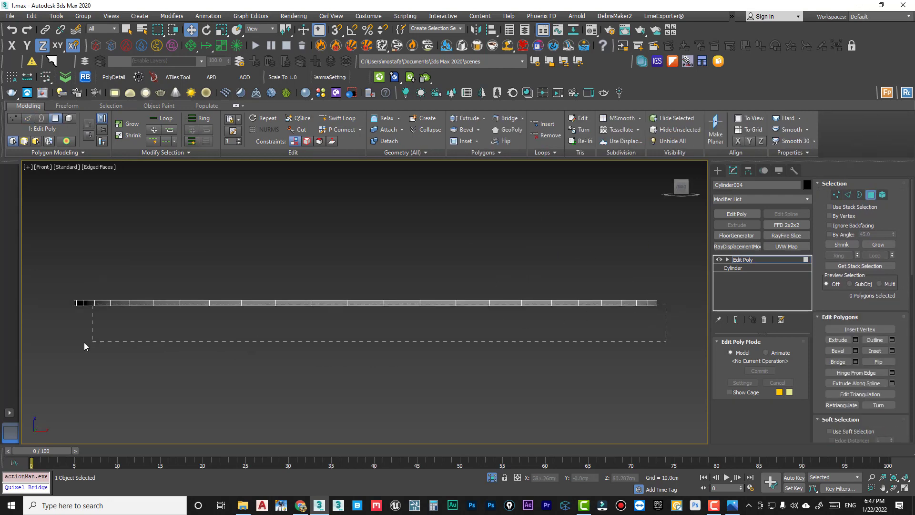
drag(84, 346, 44, 335)
key(Delete)
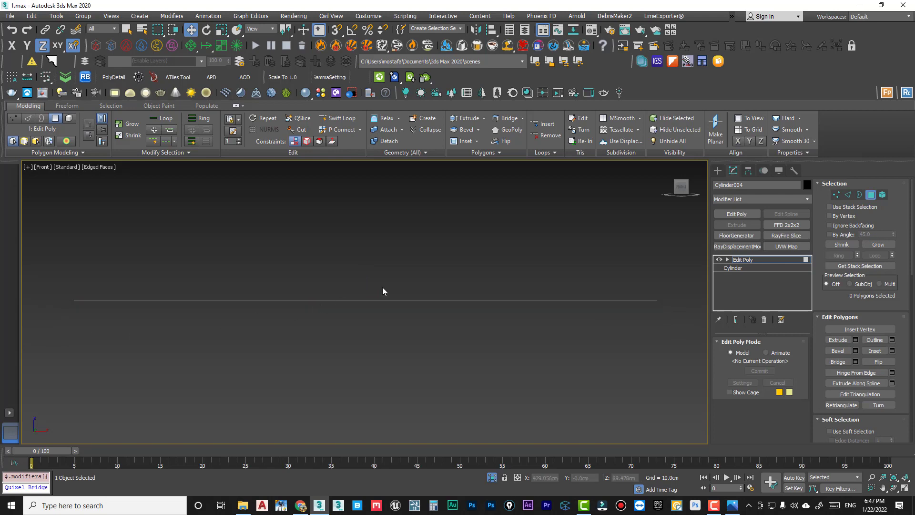
Connect the disc's outer radial edges with 1 segment, pinch 0 and slide 93, placing a loop near the rim
alt+middle_drag(409, 282, 438, 306)
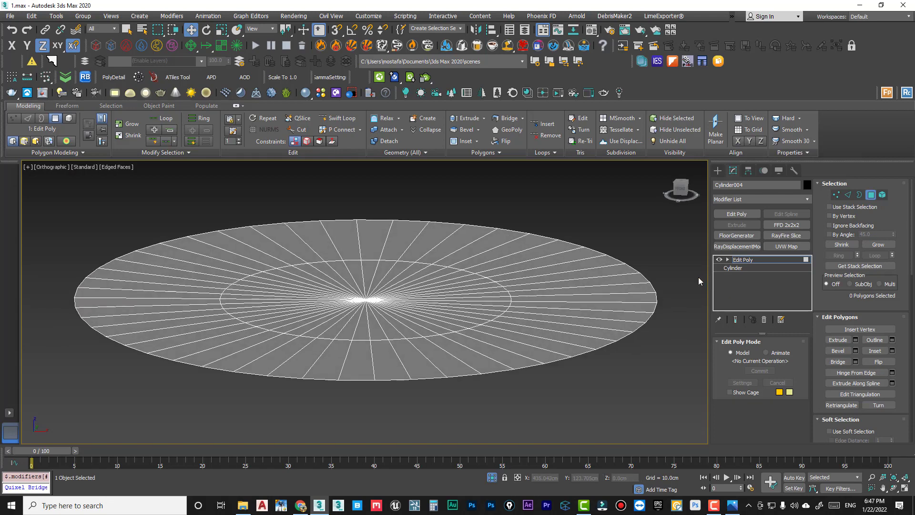
key(p)
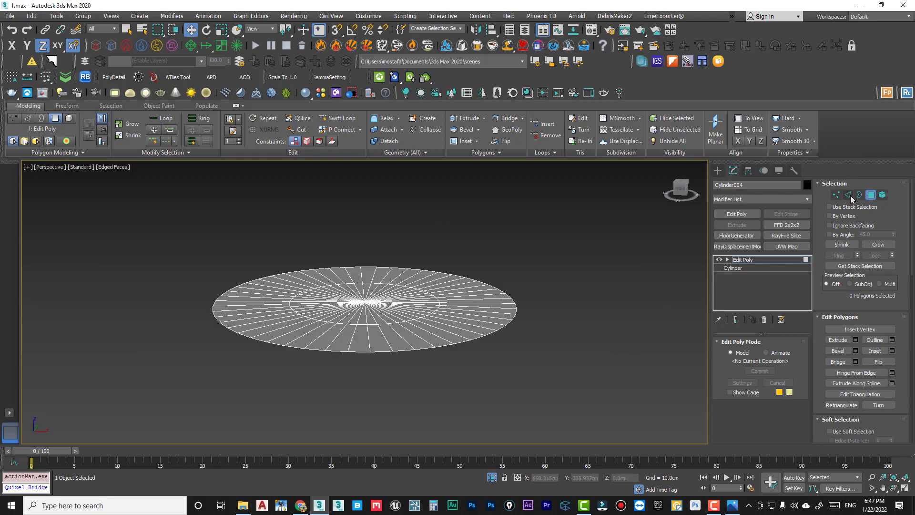
click(847, 195)
scroll(342, 327, up, 3)
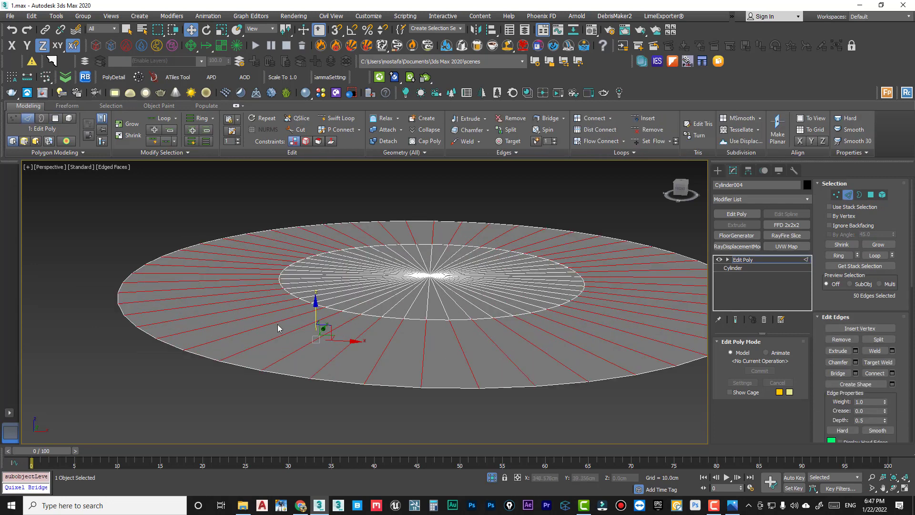
right_click(339, 300)
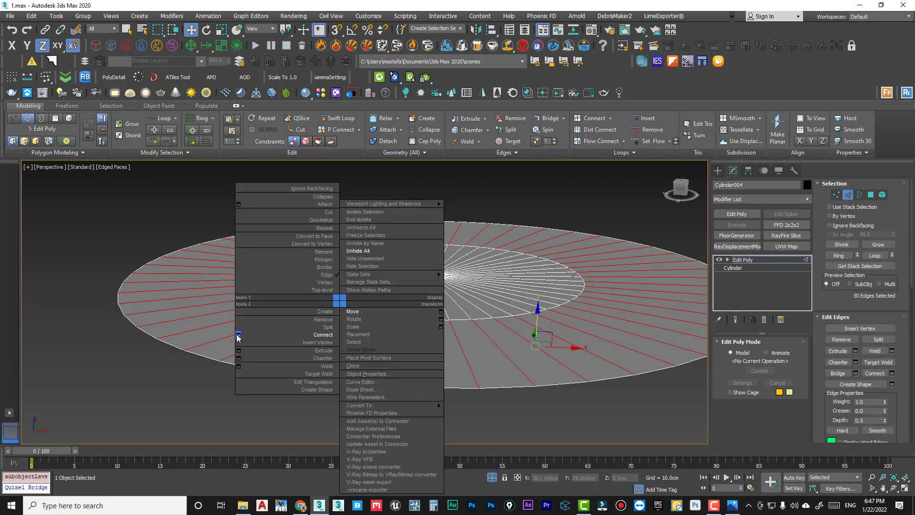
click(235, 335)
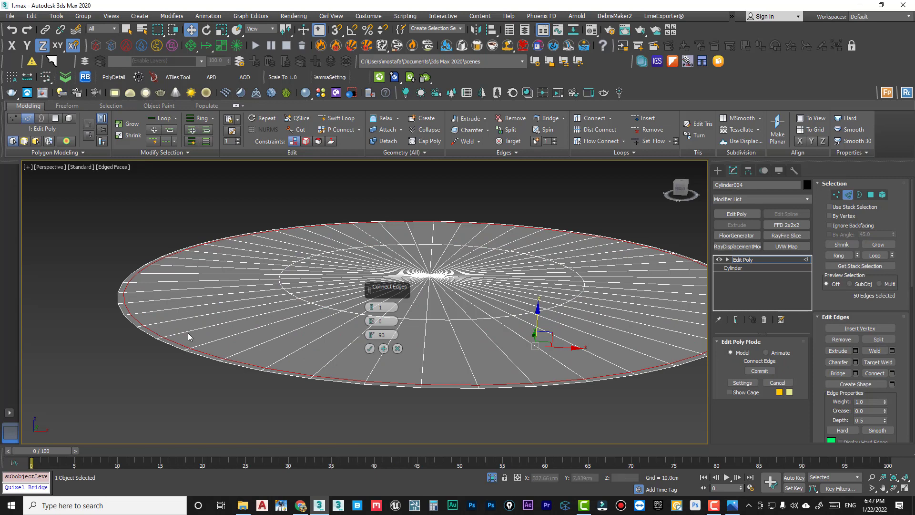
click(370, 348)
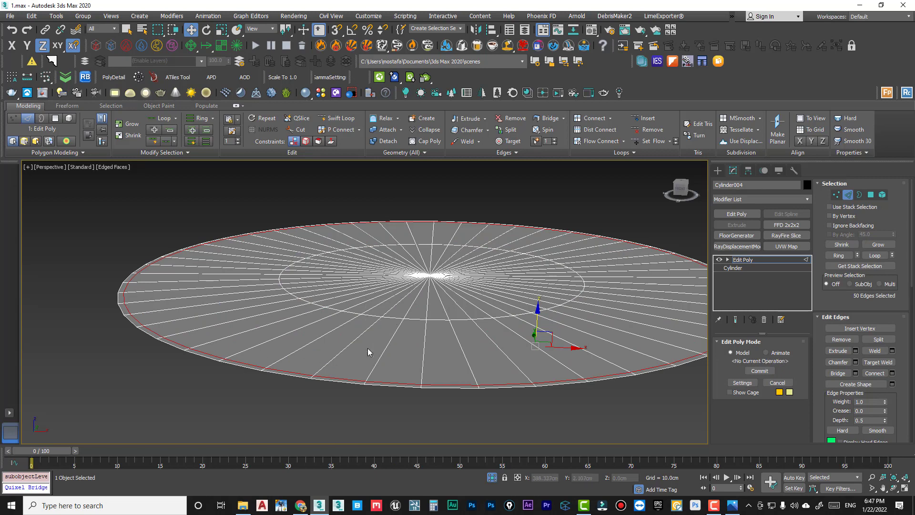
Add a Shell modifier to the disc with an inner amount of 0.7 cm
click(761, 260)
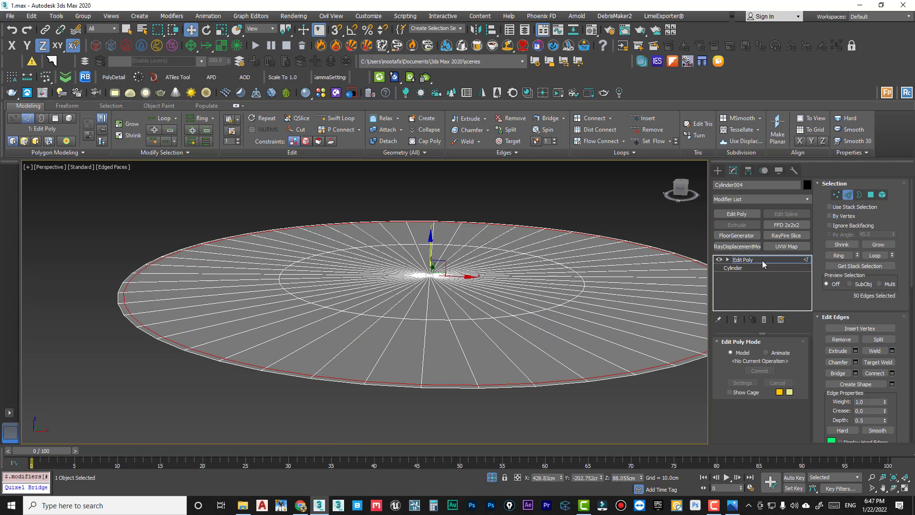
click(759, 198)
text(sh)
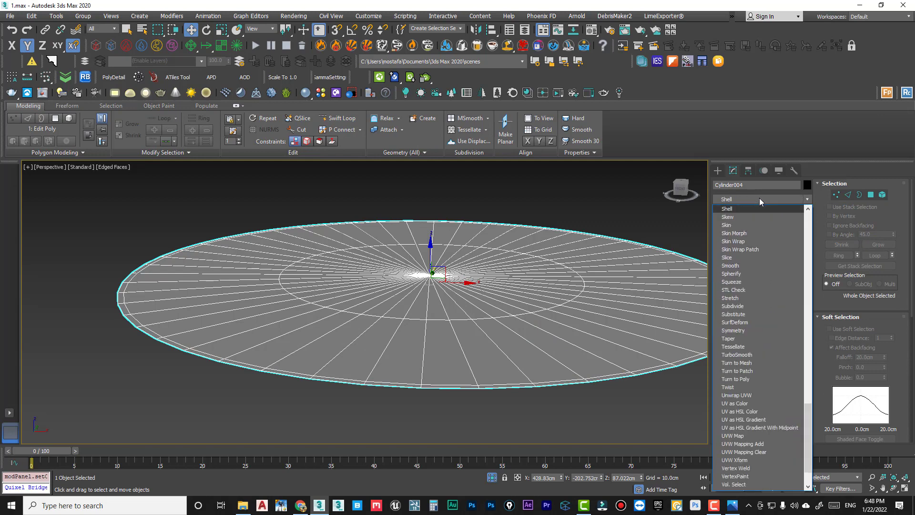
click(742, 209)
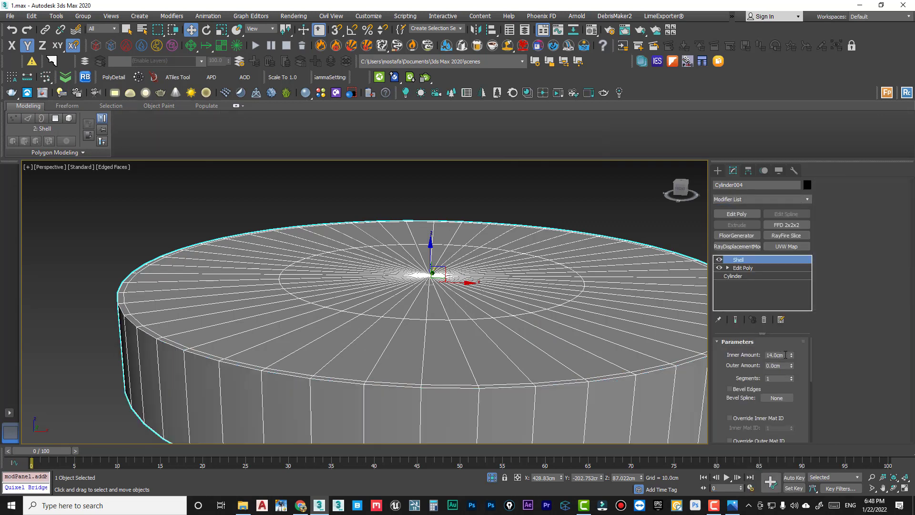
double_click(785, 354)
key(Return)
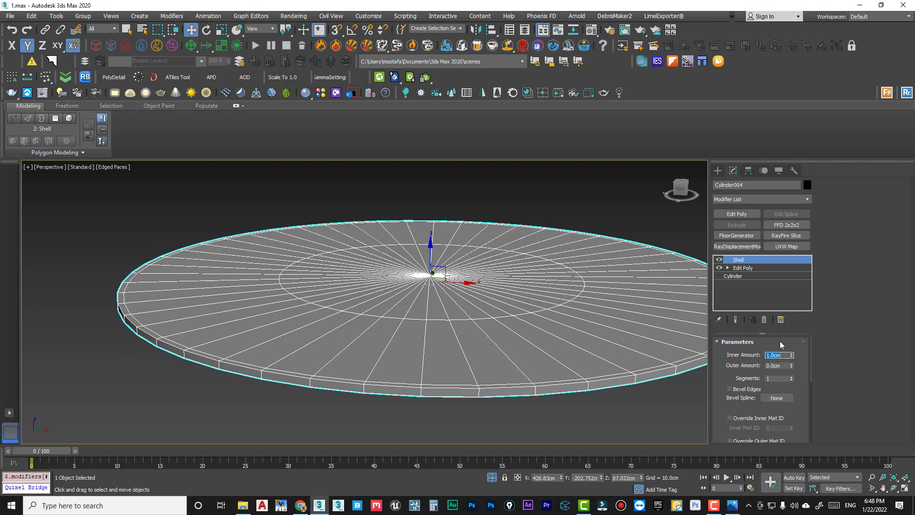
text(0.7)
key(Return)
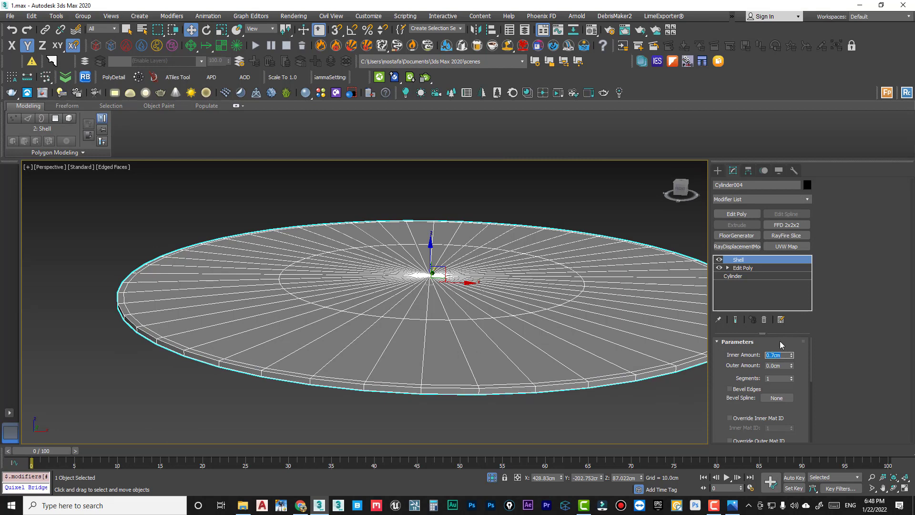
Convert the disc to an Editable Poly, add a TurboSmooth modifier, and deselect it
mouse_move(396, 367)
alt+middle_down()
mouse_move(384, 317)
mouse_move(378, 370)
alt+middle_up()
right_click(338, 303)
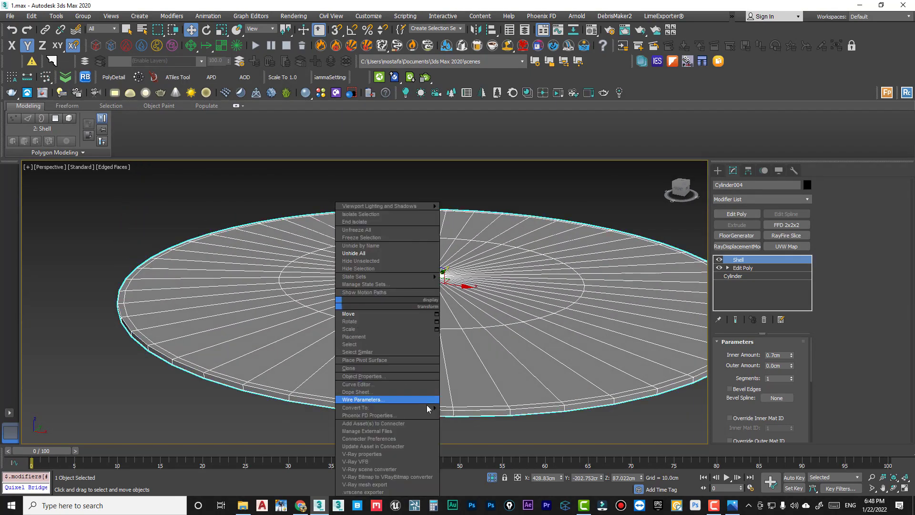
mouse_move(426, 408)
click(475, 415)
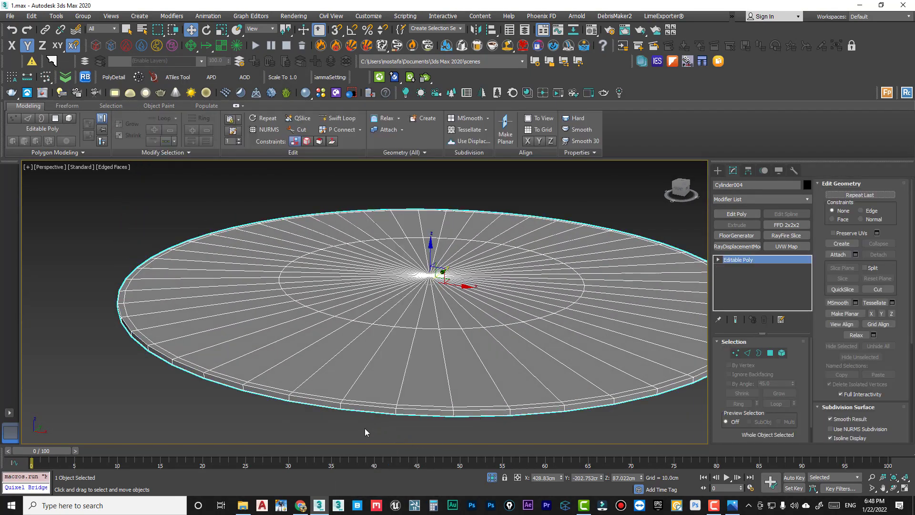
click(758, 199)
key(t)
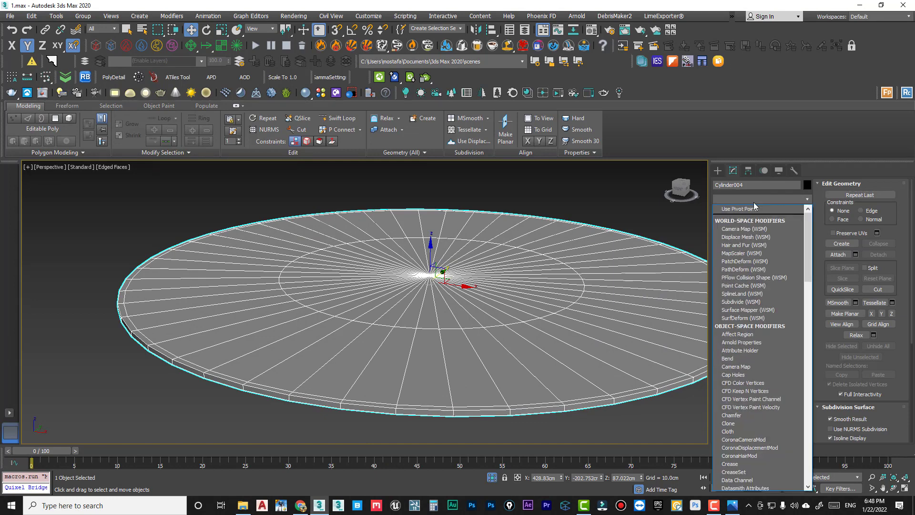
click(755, 315)
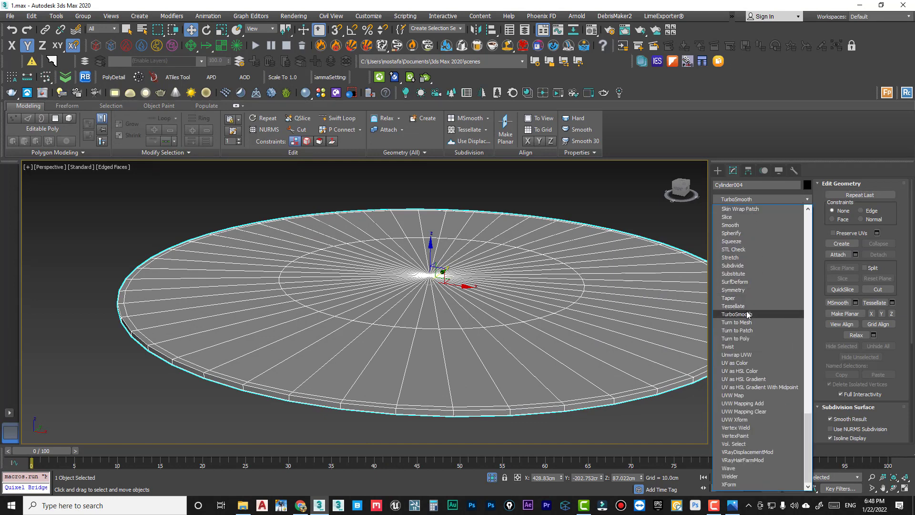
click(226, 400)
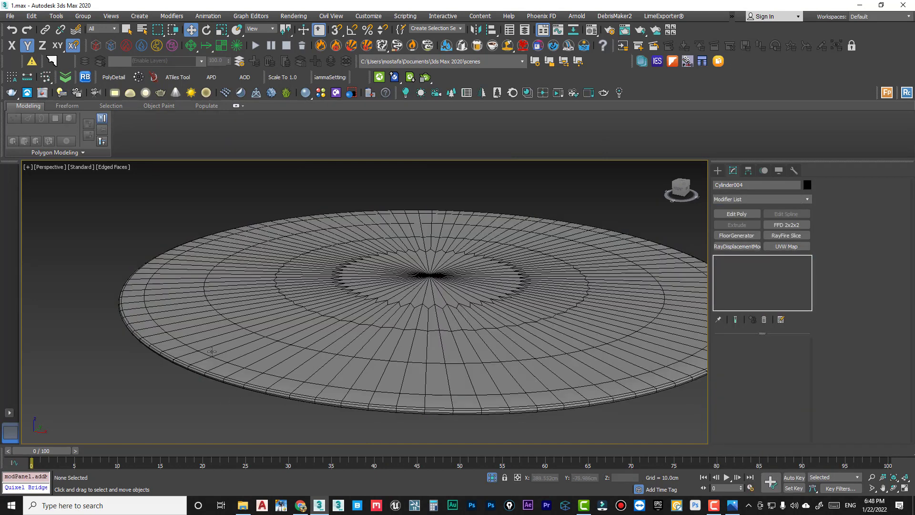
Examine the disc's smoothed rim up close and from the front, and select the disc
scroll(206, 354, up, 5)
scroll(190, 358, down, 5)
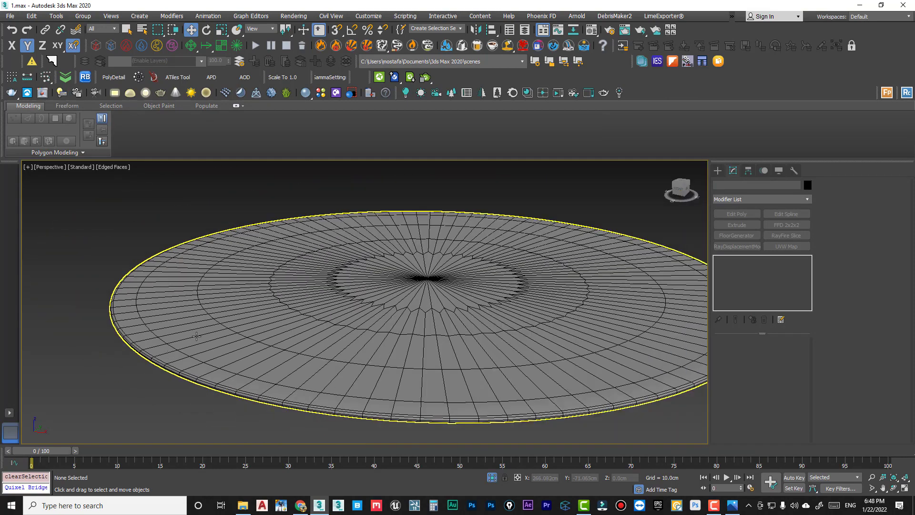
scroll(428, 283, up, 3)
scroll(429, 283, down, 4)
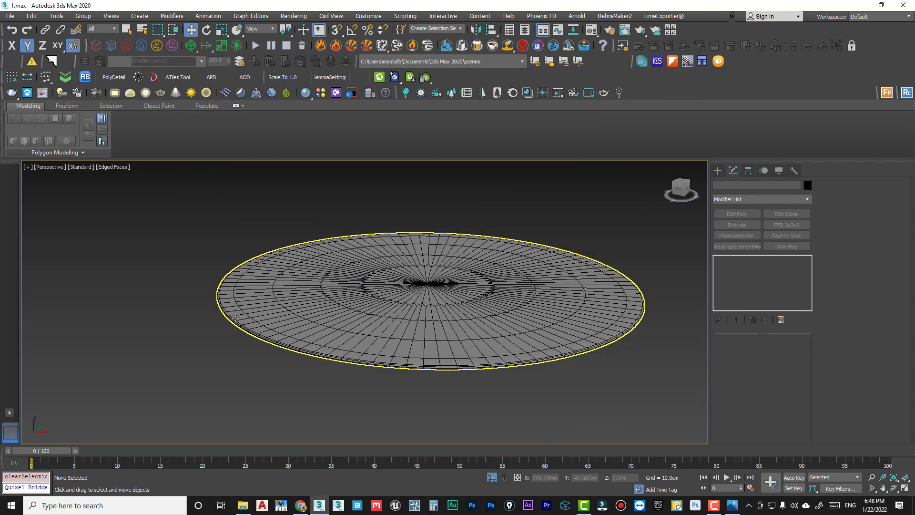
key(f)
key(z)
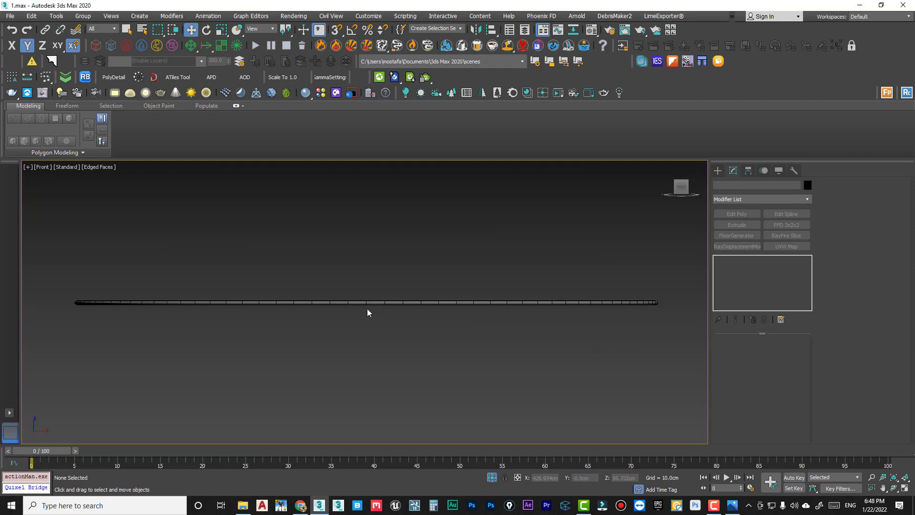
key(u)
alt+middle_drag(358, 326, 295, 357)
scroll(220, 358, up, 5)
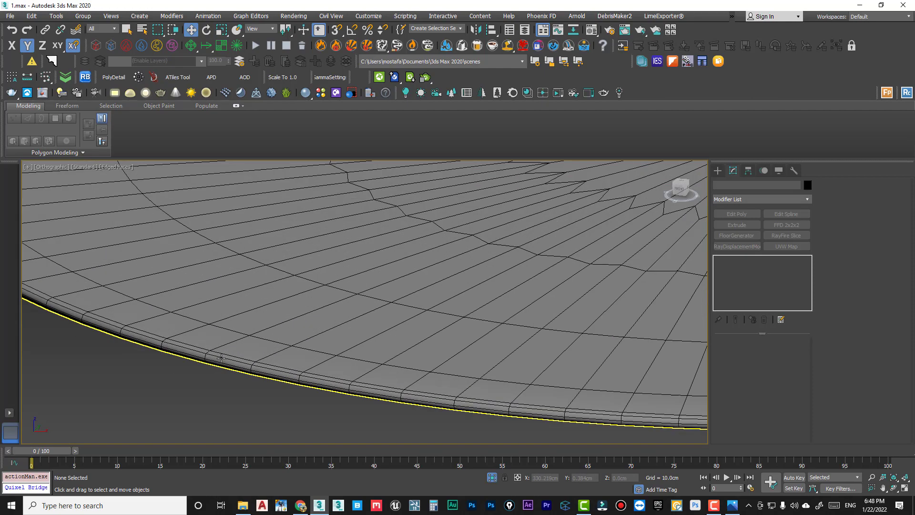
scroll(212, 353, down, 2)
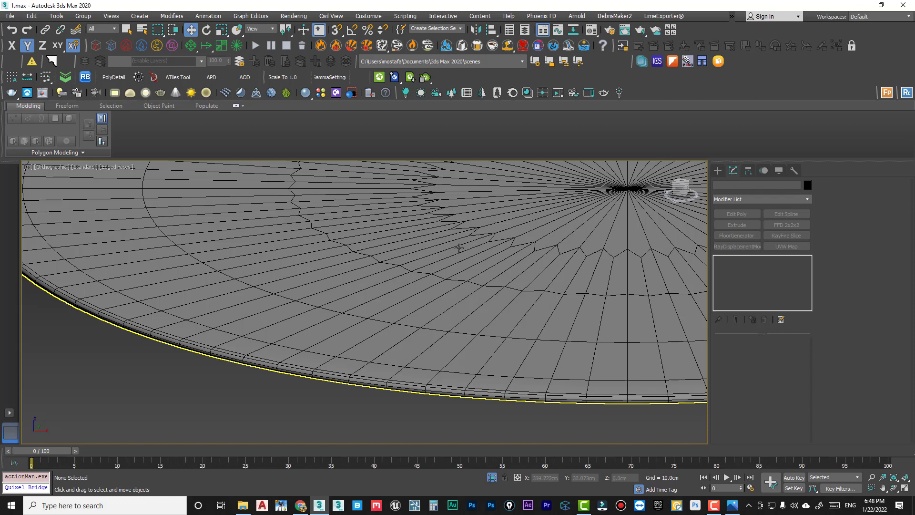
scroll(458, 248, down, 1)
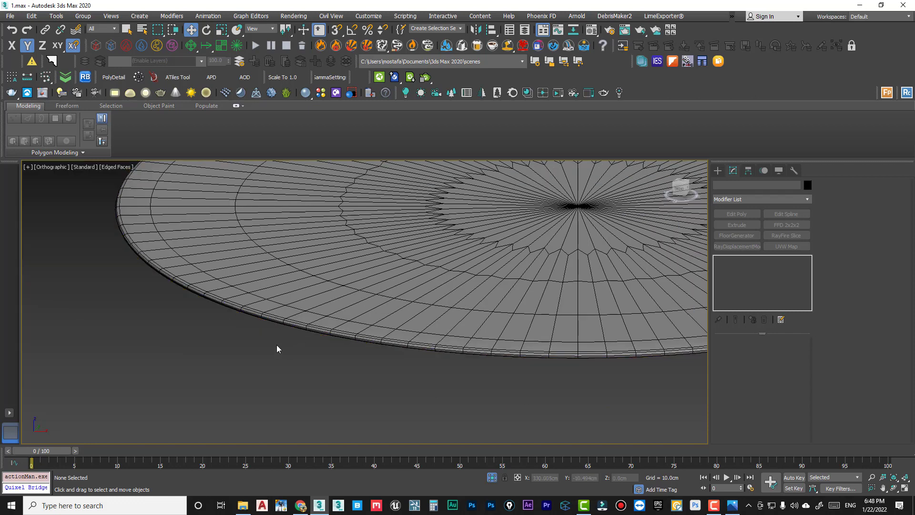
scroll(298, 323, up, 4)
click(565, 298)
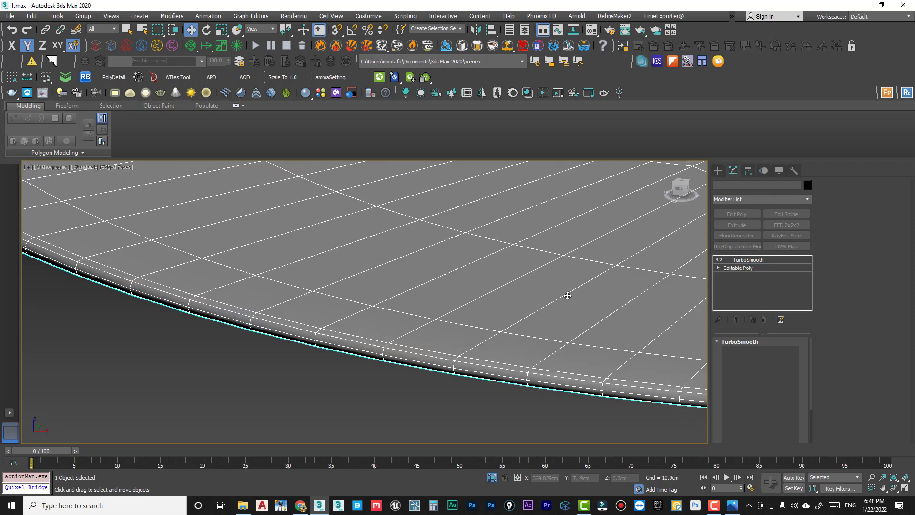
Compare the disc's rim with the TurboSmooth modifier turned off and on
click(719, 259)
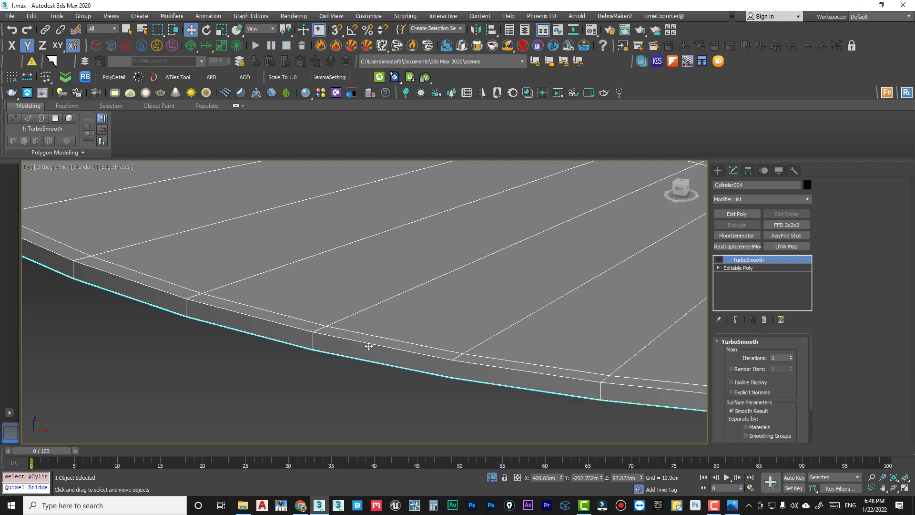
scroll(295, 329, up, 3)
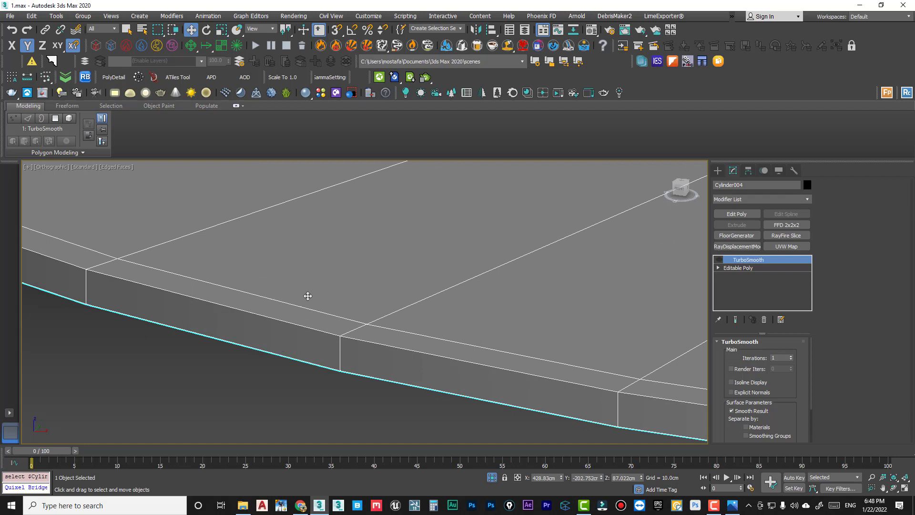
scroll(430, 271, down, 3)
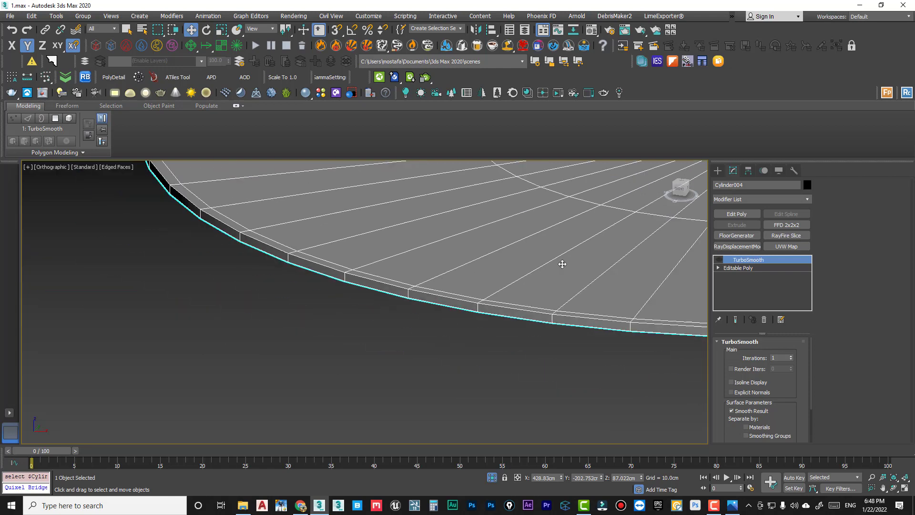
middle_drag(562, 264, 482, 300)
click(718, 260)
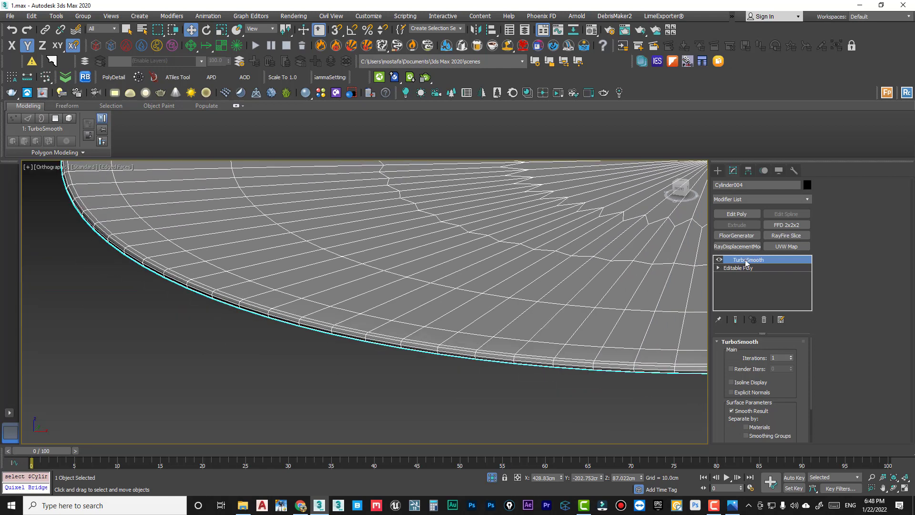
Set TurboSmooth to separate the surface by smoothing groups and go to the disc's polygon level
scroll(788, 410, down, 2)
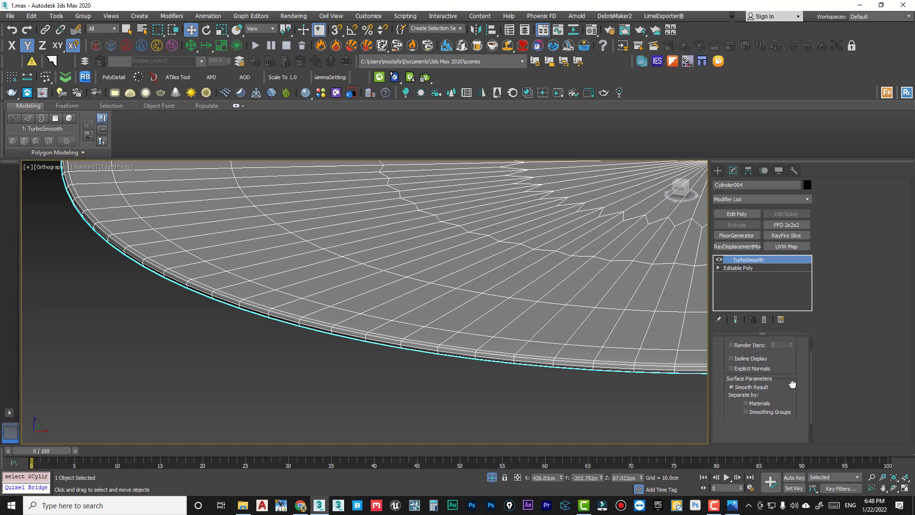
click(769, 402)
click(718, 268)
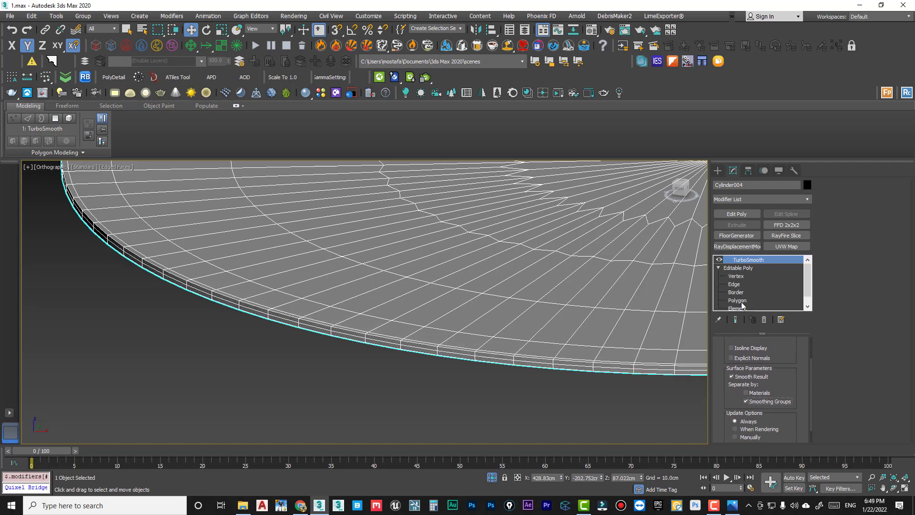
click(738, 301)
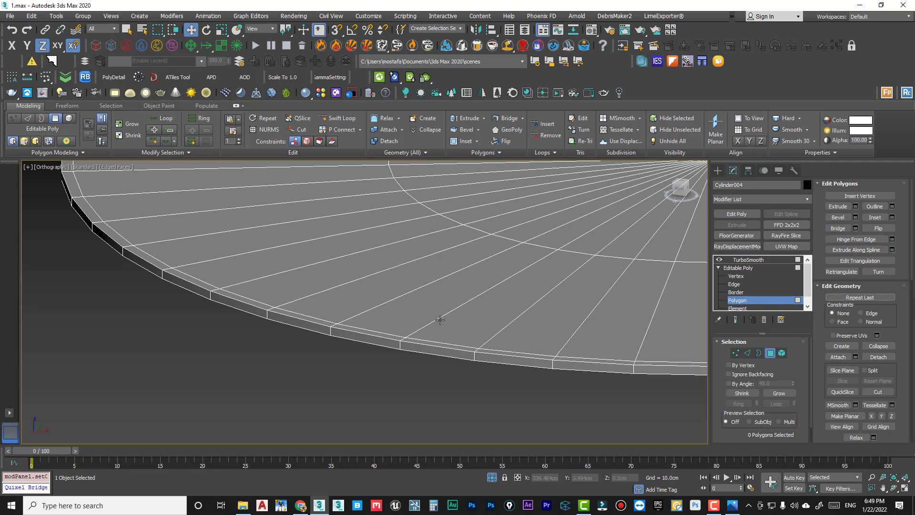
Select only the disc's rim polygons by selecting all polygons from above and removing the inner ones from the selection
key(t)
key(z)
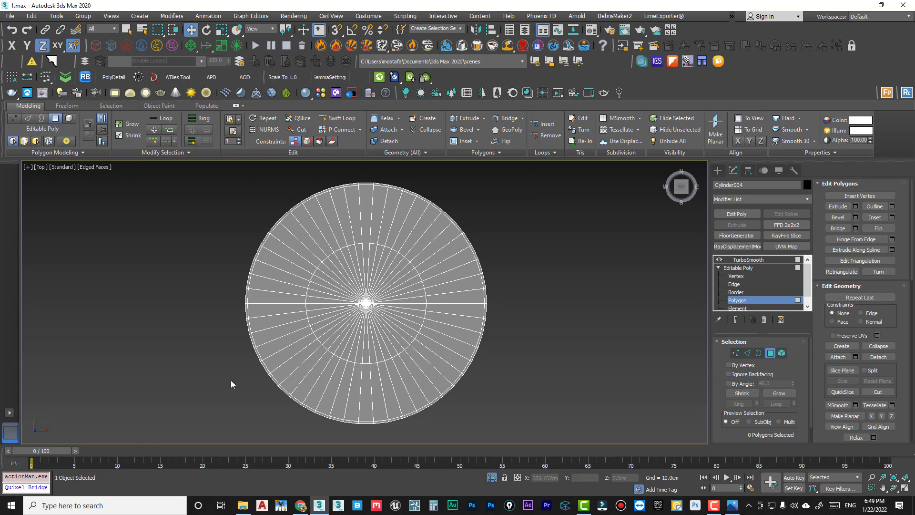
drag(217, 435, 267, 435)
key(F3)
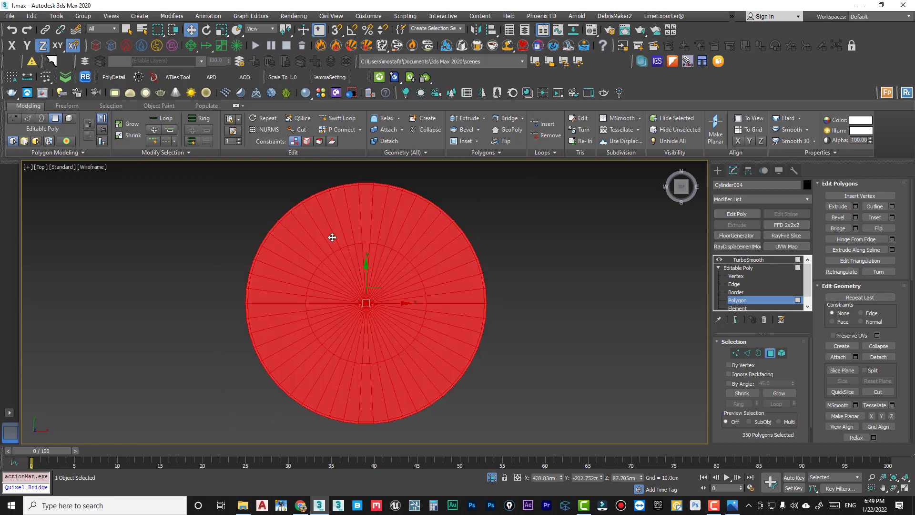
click(126, 29)
alt+drag(442, 240, 299, 372)
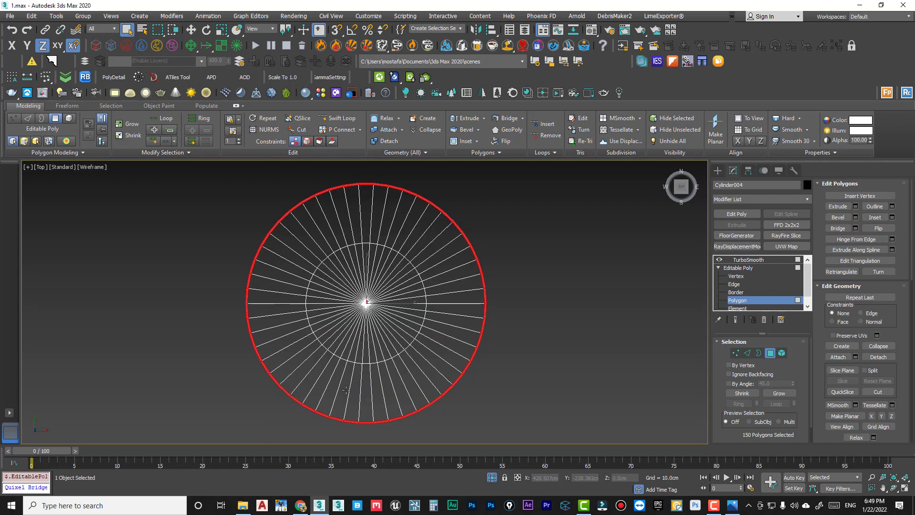
alt+middle_drag(306, 404, 315, 358)
Assign the selected rim polygons to smoothing group 1 only, removing them from group 2
scroll(316, 357, up, 8)
scroll(316, 356, up, 4)
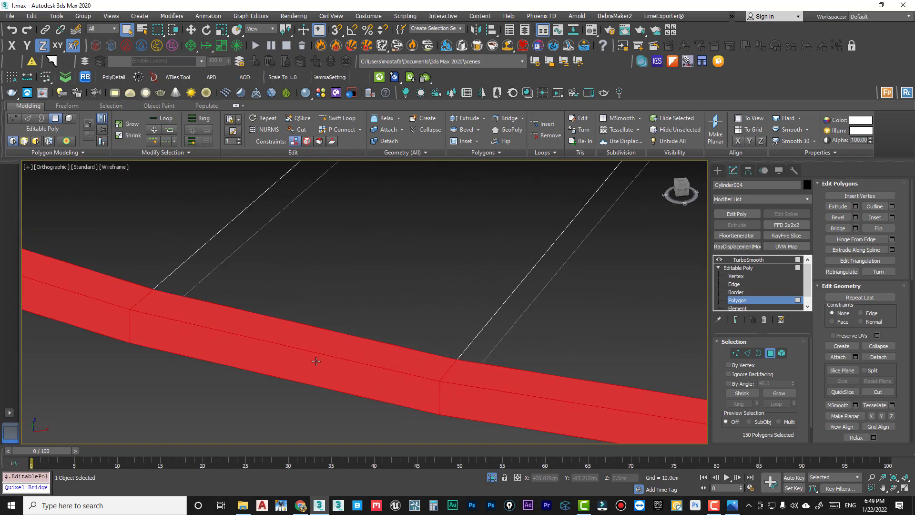
key(F3)
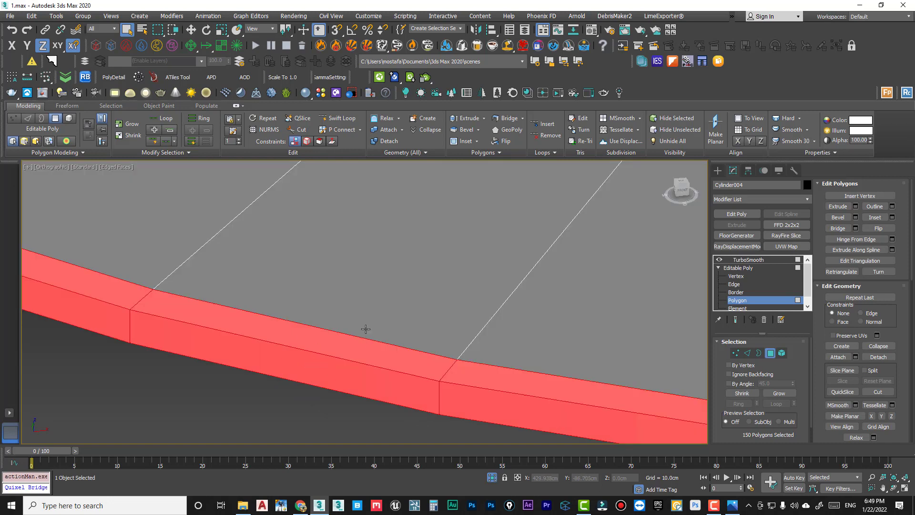
scroll(365, 329, down, 5)
scroll(822, 393, down, 5)
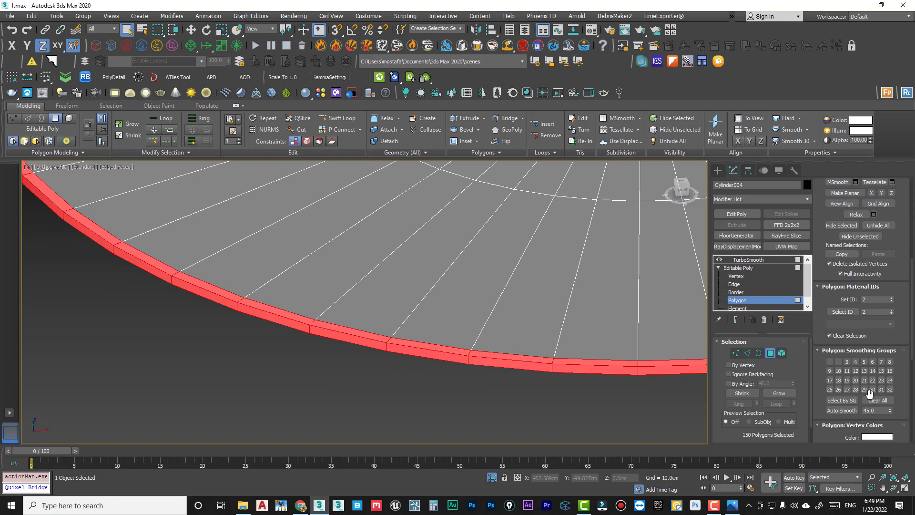
click(830, 361)
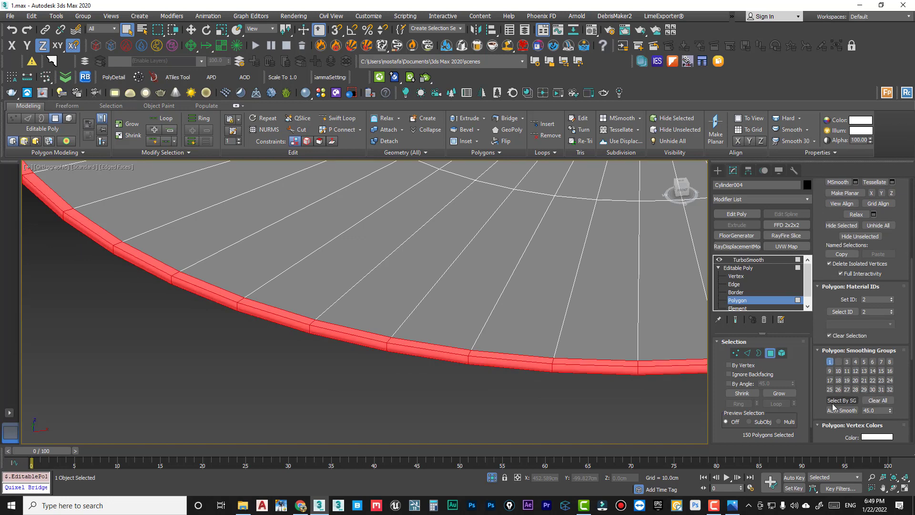
click(838, 362)
scroll(431, 307, down, 4)
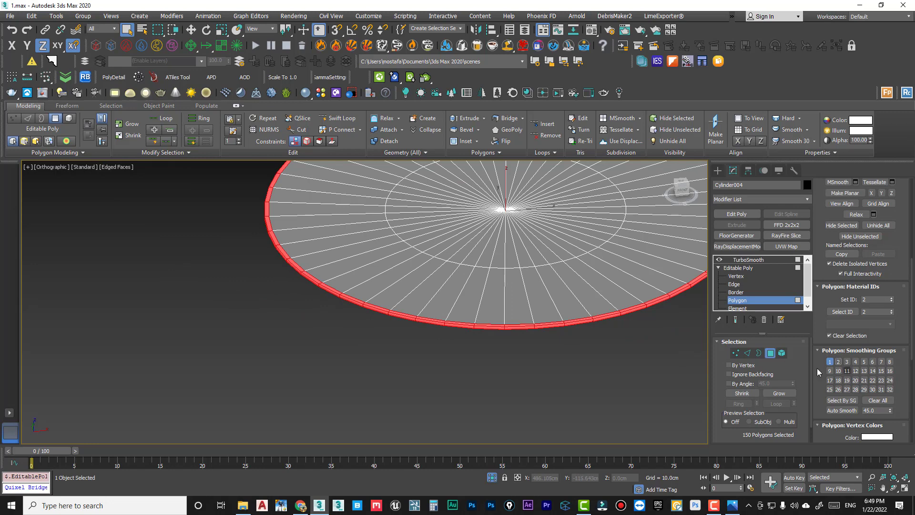
Invert the polygon selection, assign the flat faces to smoothing group 2 only, and deselect the disc
key(ctrl+i)
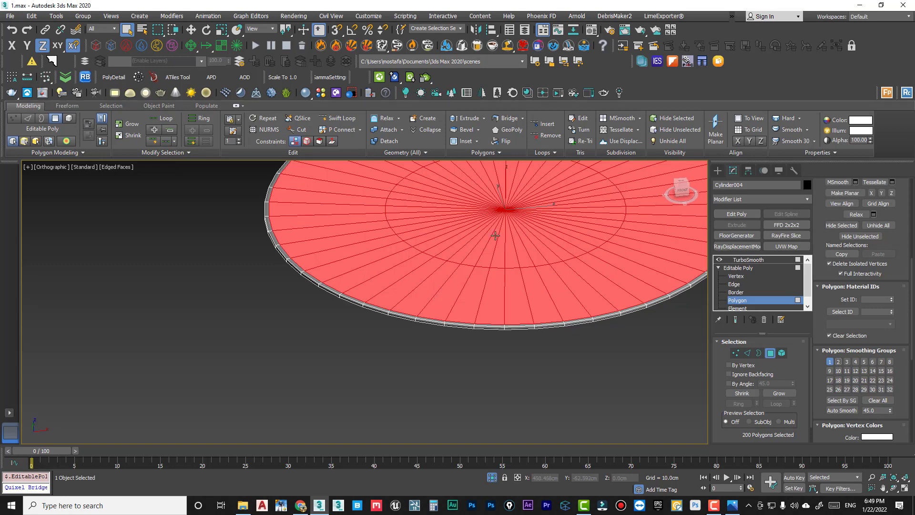
click(838, 362)
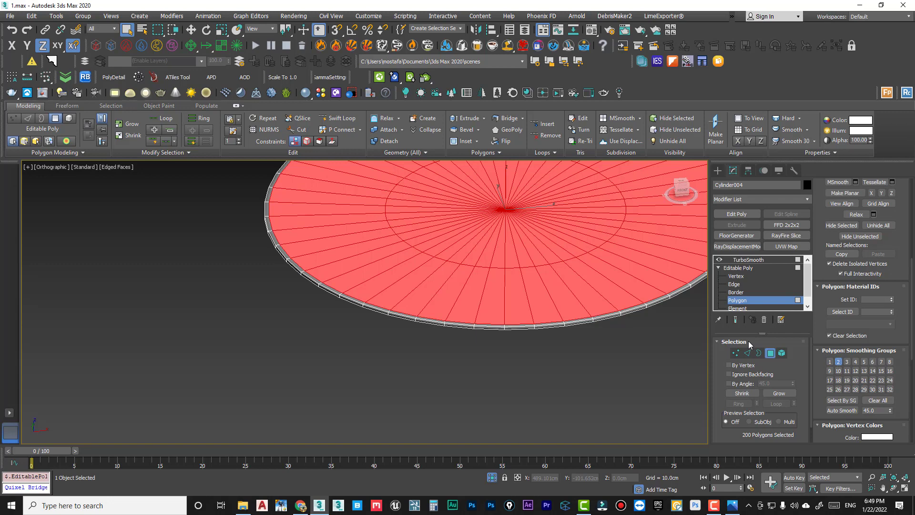
click(747, 301)
click(466, 342)
Check the smoothing group assigned to the disc's flat faces, toggling group 2 off and on, and inspect the smoothed rim up close
scroll(387, 283, up, 2)
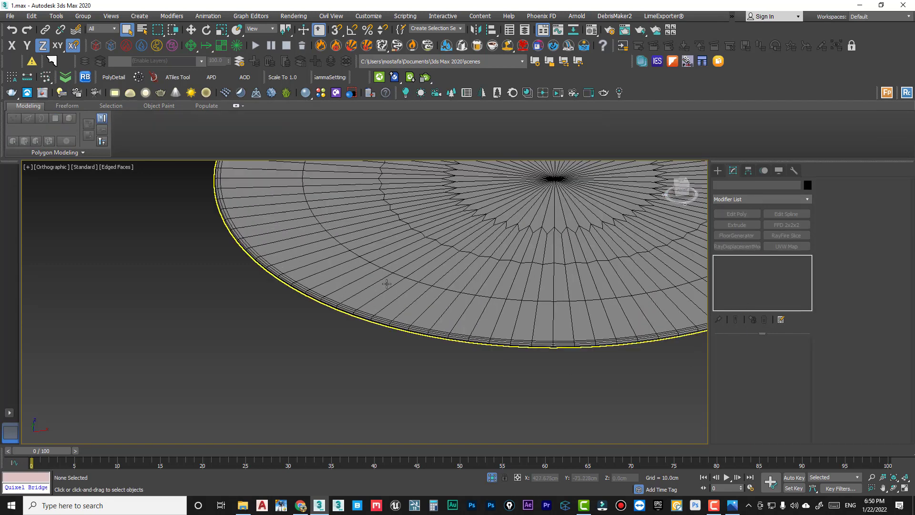
scroll(379, 311, up, 3)
click(368, 299)
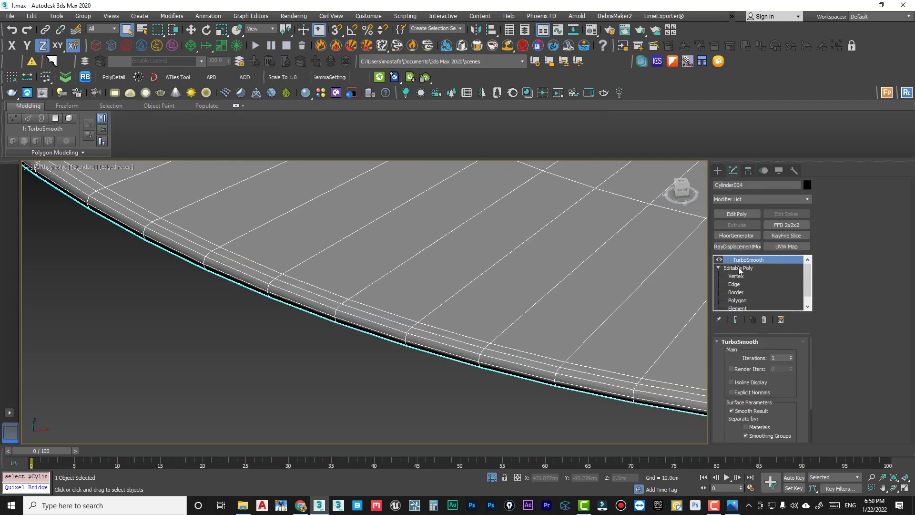
click(744, 301)
key(ctrl+a)
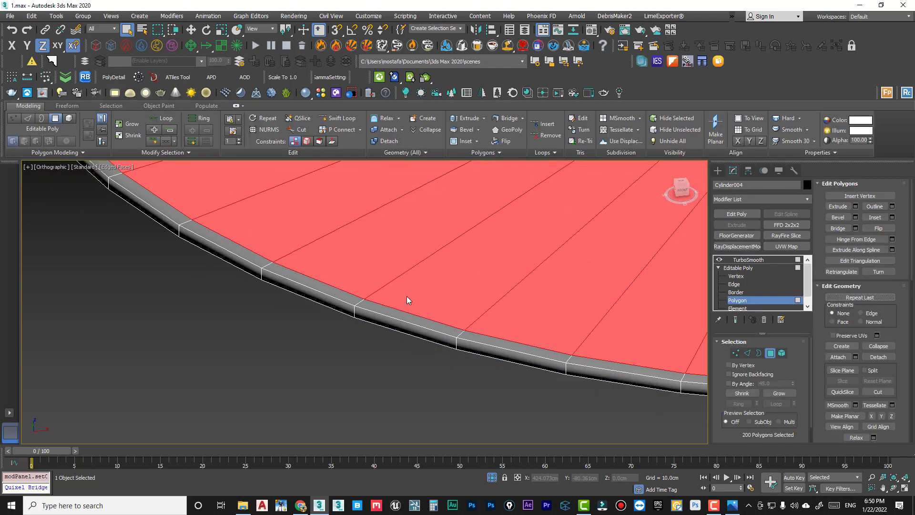
scroll(822, 381, down, 10)
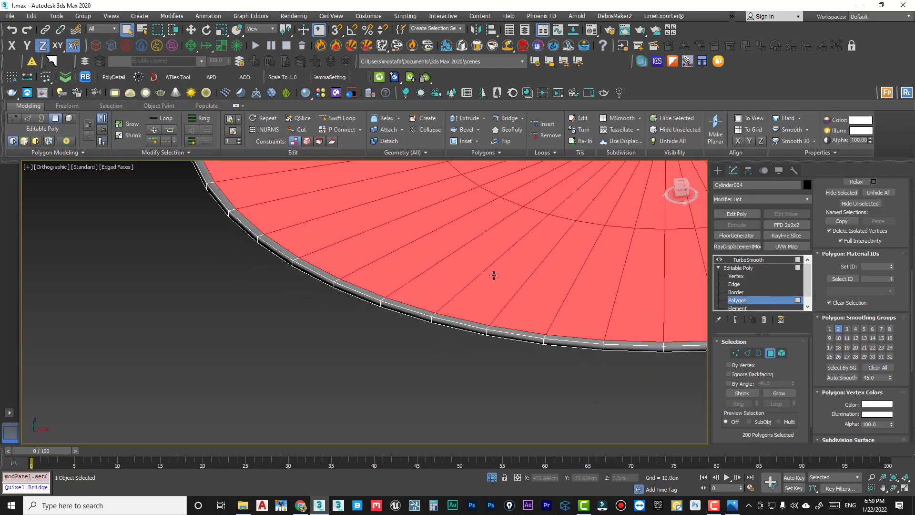
scroll(493, 275, down, 5)
middle_drag(516, 223, 490, 302)
scroll(468, 308, up, 5)
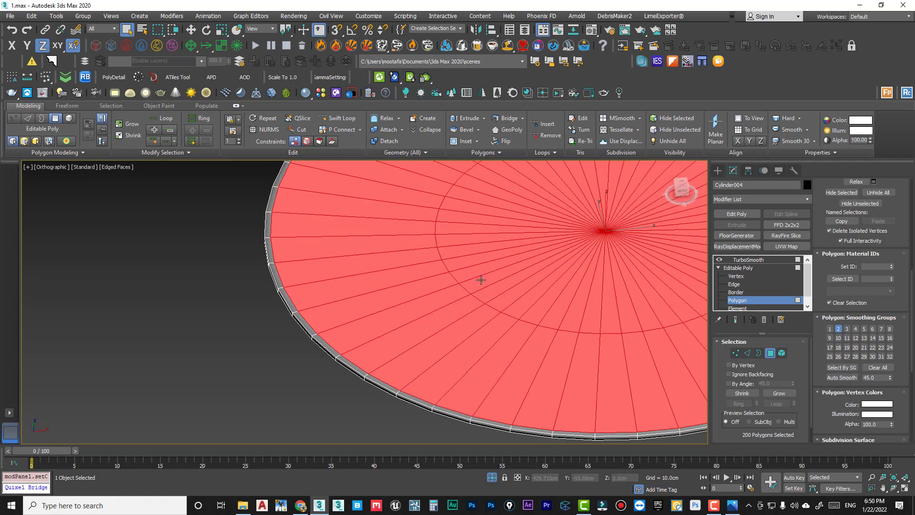
click(838, 328)
click(839, 329)
click(737, 267)
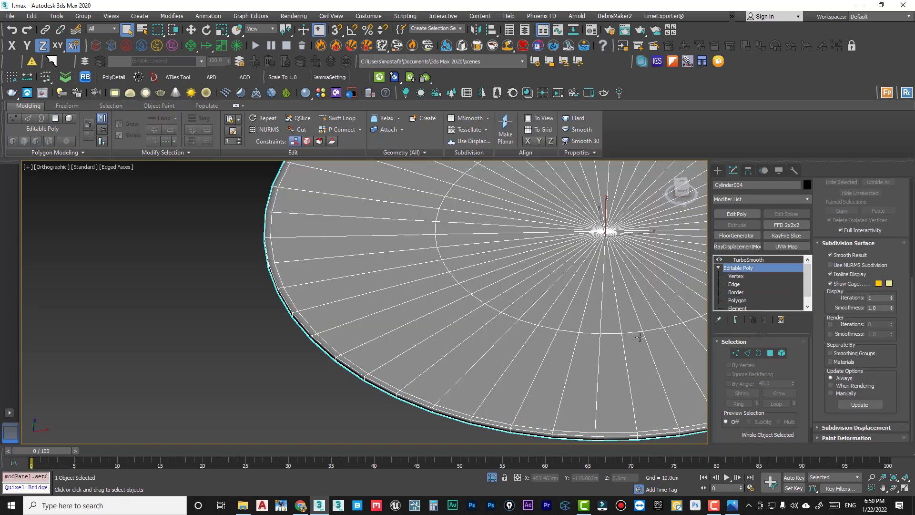
click(370, 403)
scroll(336, 376, up, 5)
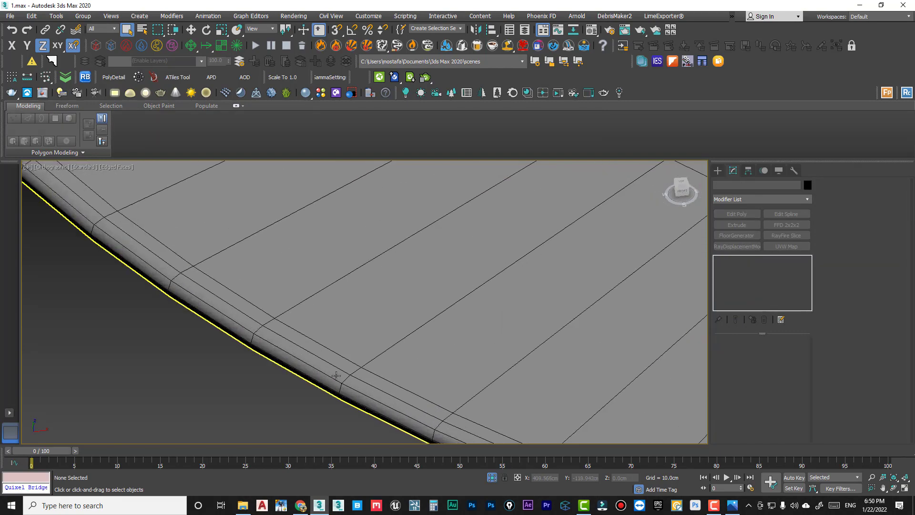
scroll(442, 323, down, 15)
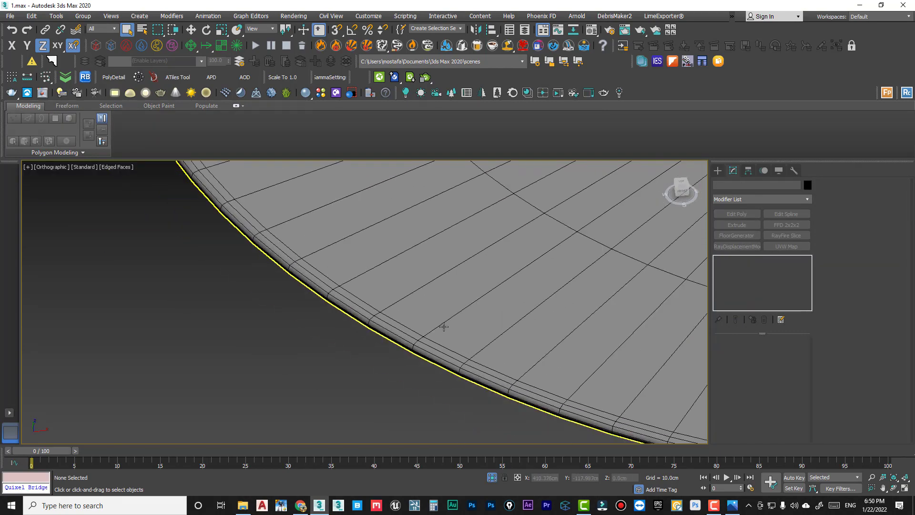
Set the disc's TurboSmooth iterations to 2 in the perspective view and deselect the disc
key(z)
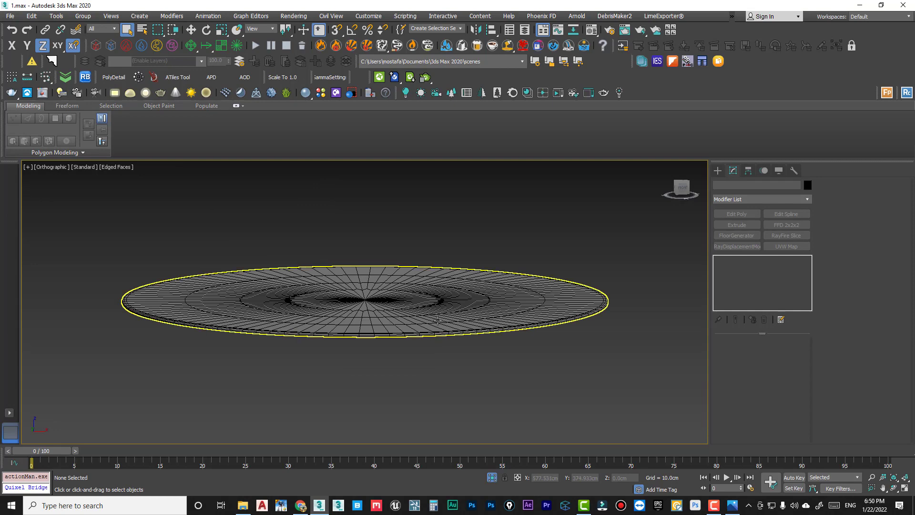
key(p)
scroll(402, 302, down, 6)
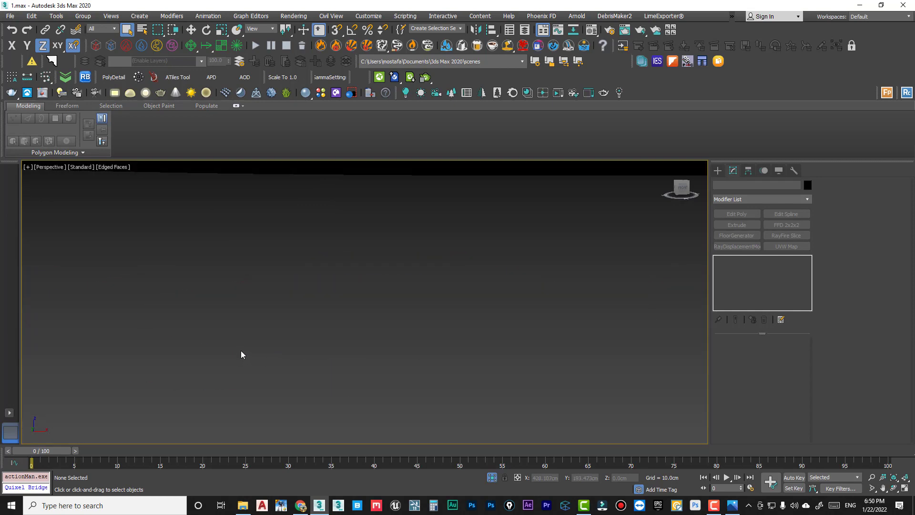
scroll(229, 328, up, 4)
click(230, 299)
scroll(179, 306, up, 2)
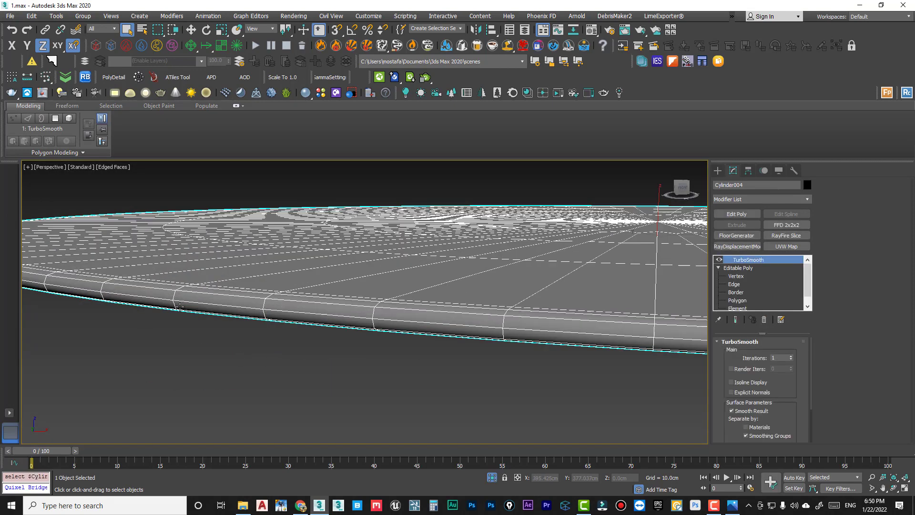
click(791, 356)
click(791, 355)
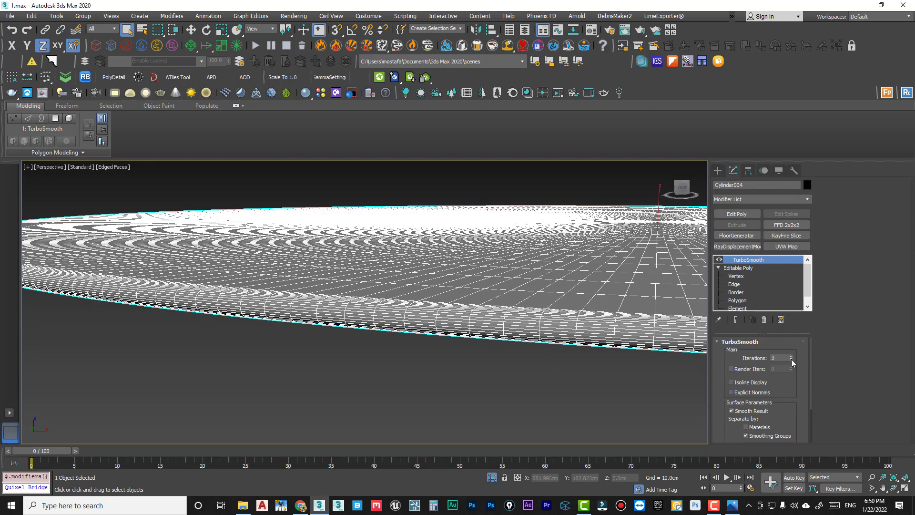
click(790, 359)
click(638, 378)
Draw a circle spline of about 64.3 cm radius beside the disc and enable adaptive interpolation
scroll(427, 299, down, 4)
alt+middle_drag(496, 279, 513, 314)
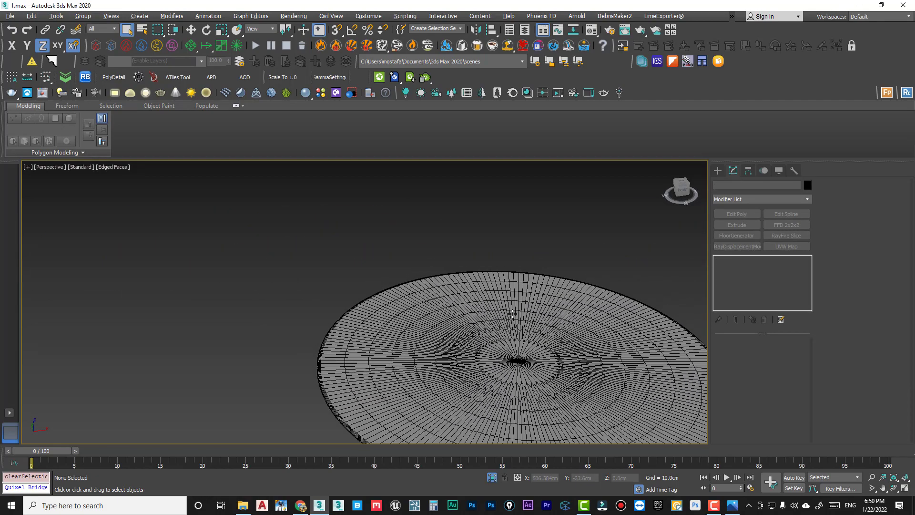
key(z)
click(474, 376)
scroll(551, 276, down, 6)
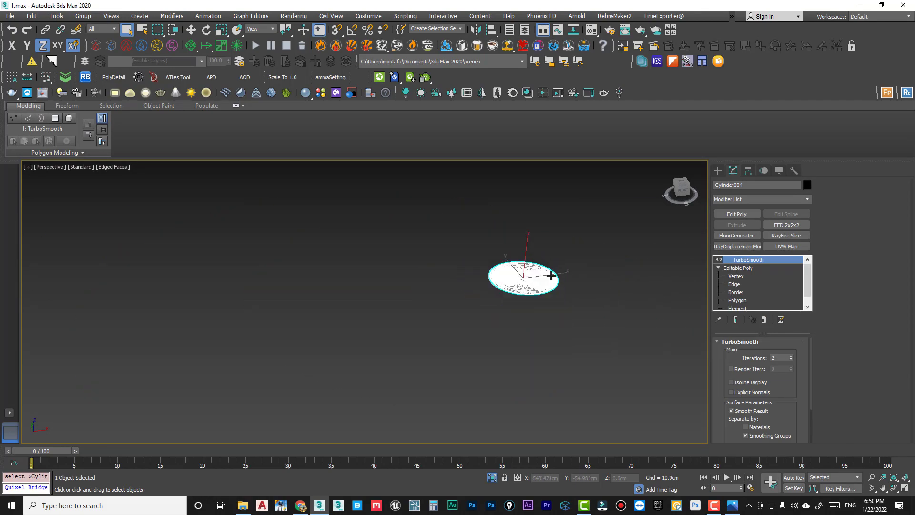
middle_drag(617, 287, 502, 296)
scroll(502, 295, up, 6)
click(718, 170)
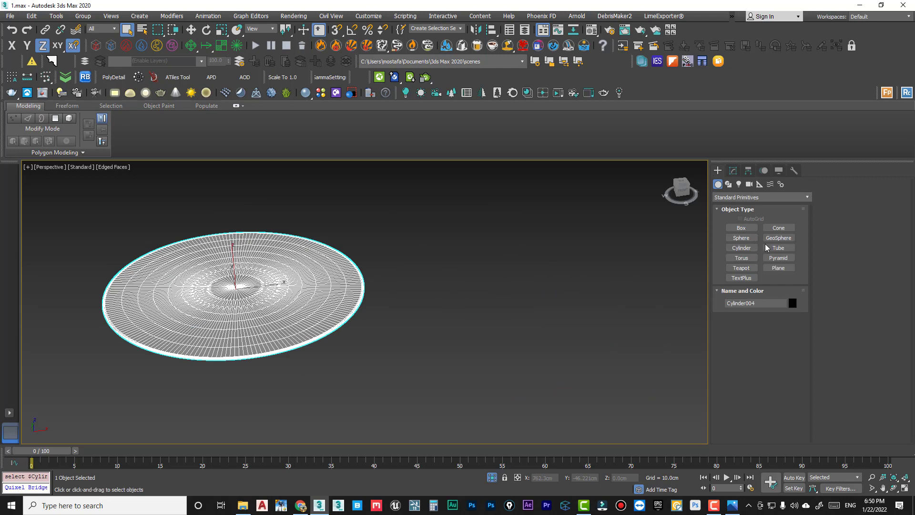
click(727, 184)
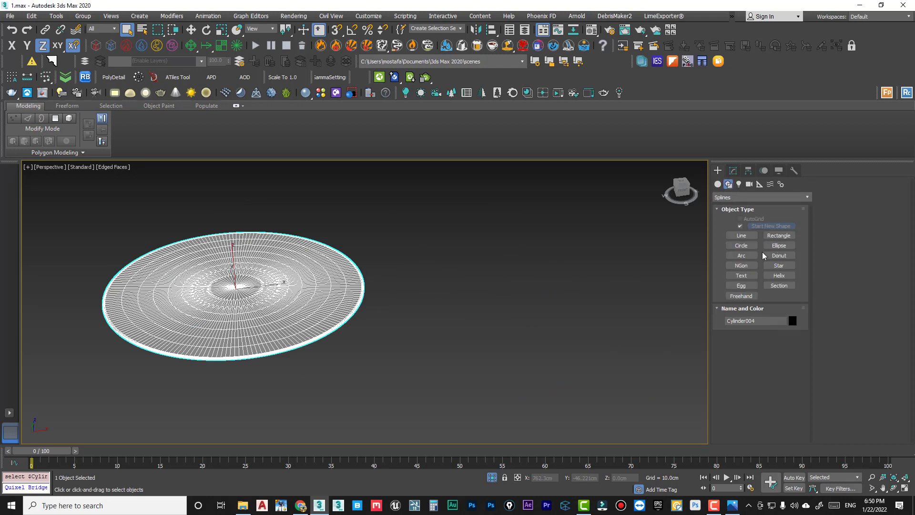
click(741, 245)
drag(469, 328, 576, 389)
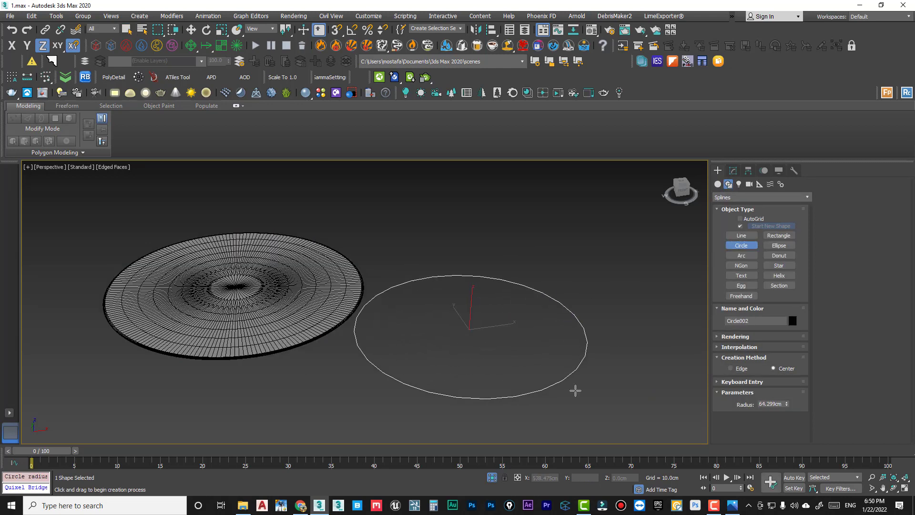
click(736, 346)
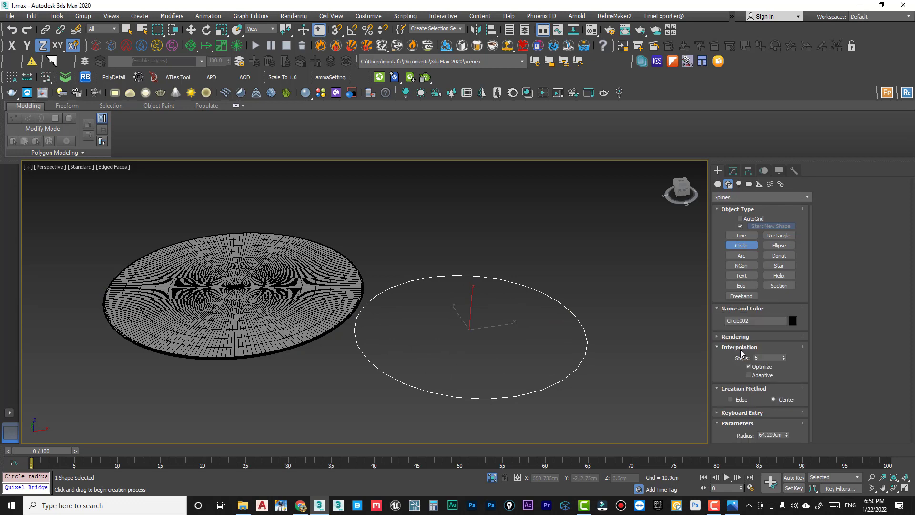
click(750, 375)
Extrude the new circle by 0.5 cm to turn it into a thin disc
click(732, 172)
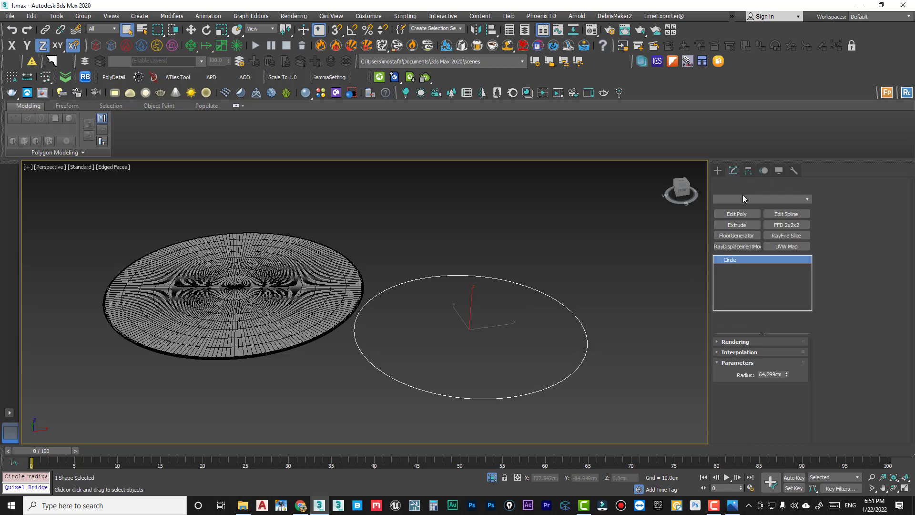
click(735, 225)
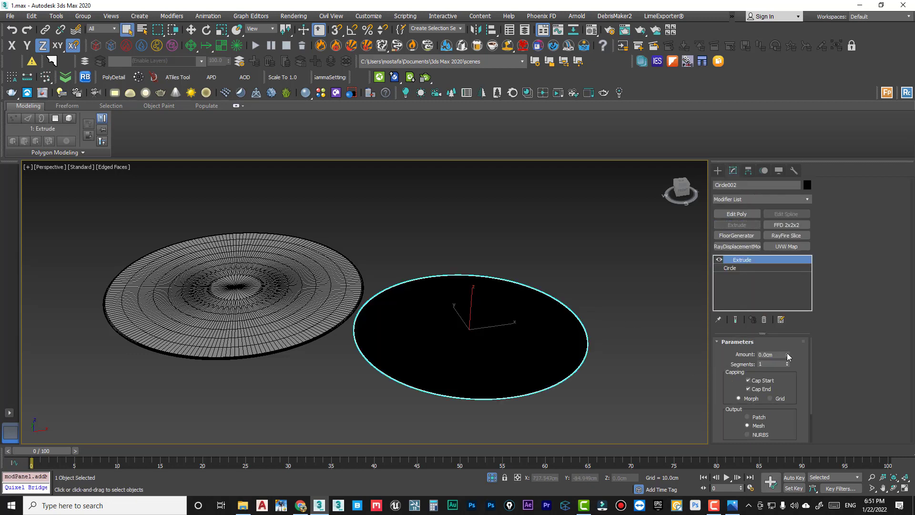
click(787, 353)
click(787, 353)
click(787, 353)
click(788, 357)
click(788, 357)
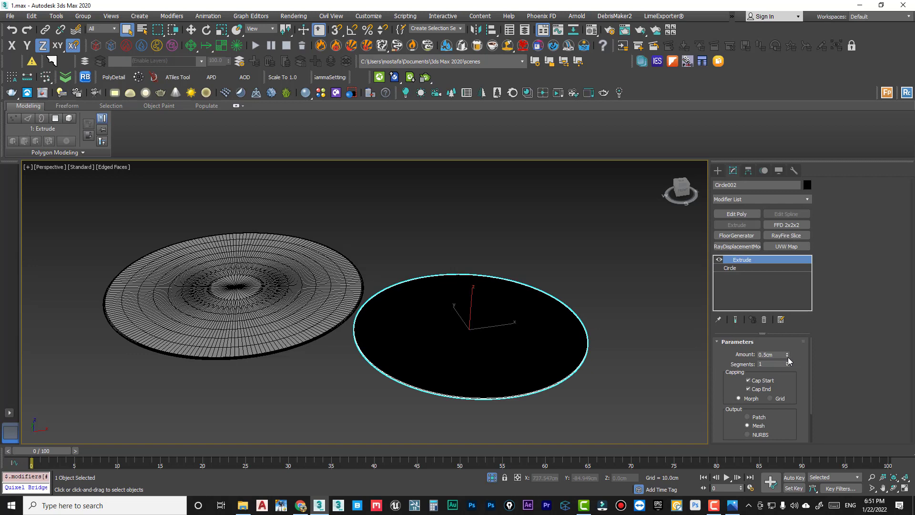
Assign the grey VRayMtl from the first material slot to the extruded disc
scroll(451, 364, up, 3)
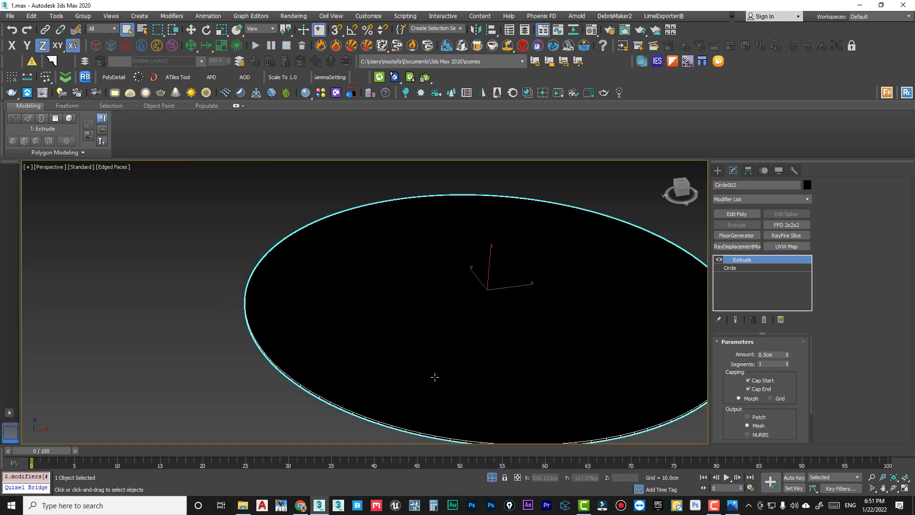
key(m)
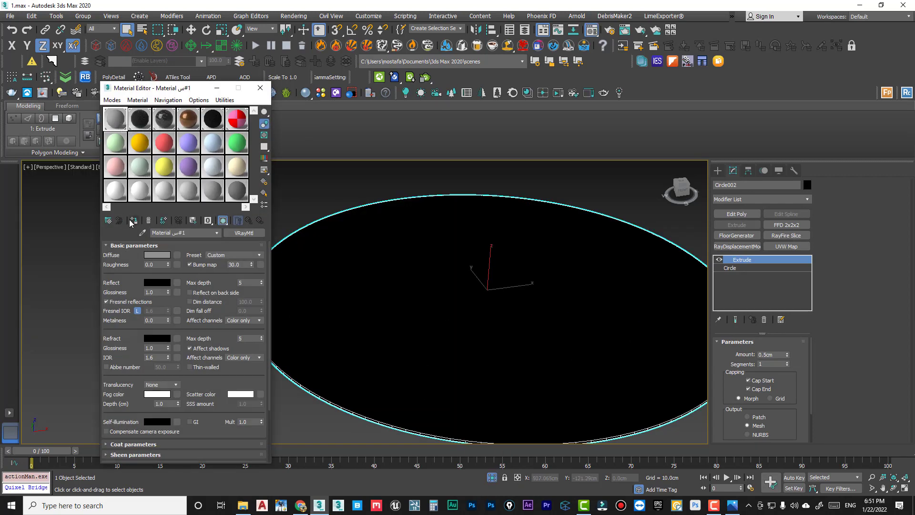
click(133, 220)
click(260, 87)
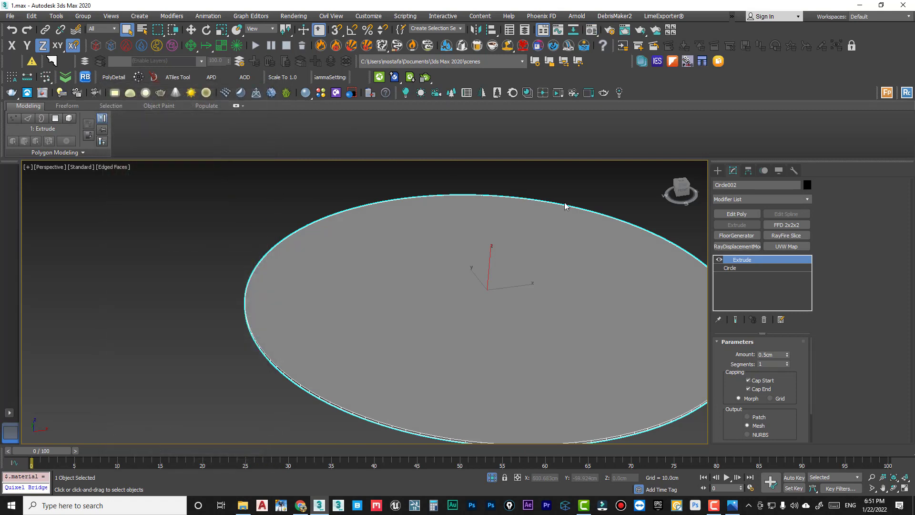
Add an Edit Poly modifier to the disc and select its upper and lower flat polygons
click(737, 214)
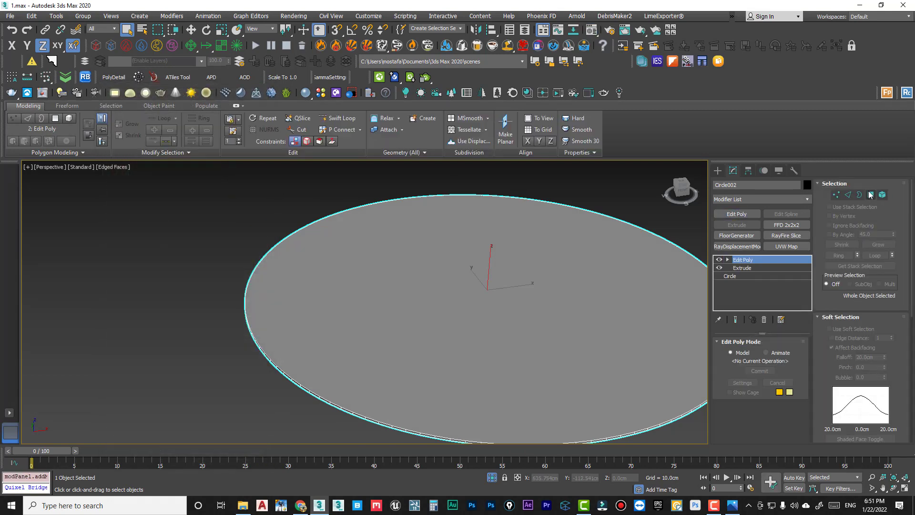
click(870, 194)
click(435, 373)
alt+middle_drag(435, 373, 395, 347)
ctrl+click(416, 258)
Inset the two selected flat faces by about 0.46 cm
right_click(303, 328)
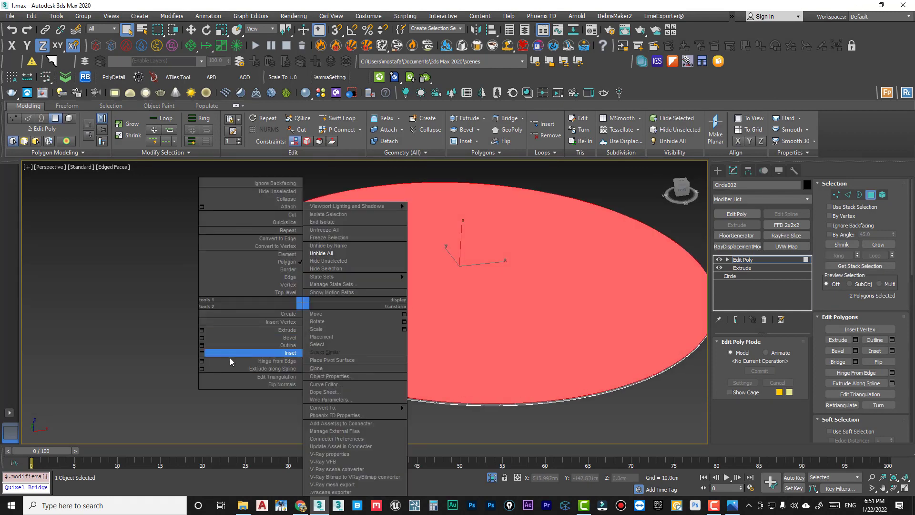
click(202, 353)
scroll(286, 331, up, 4)
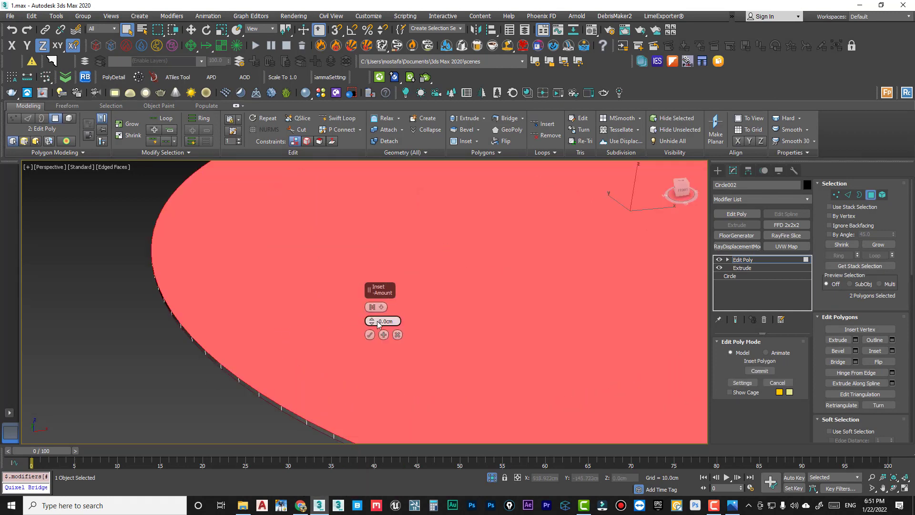
drag(378, 323, 379, 349)
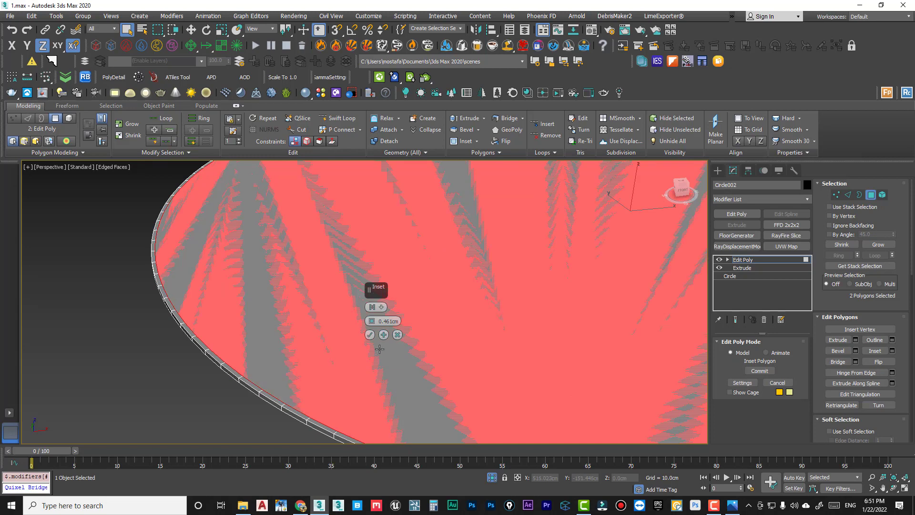
click(369, 335)
Invert the polygon selection to the disc's rim and leave polygon editing
scroll(286, 314, down, 5)
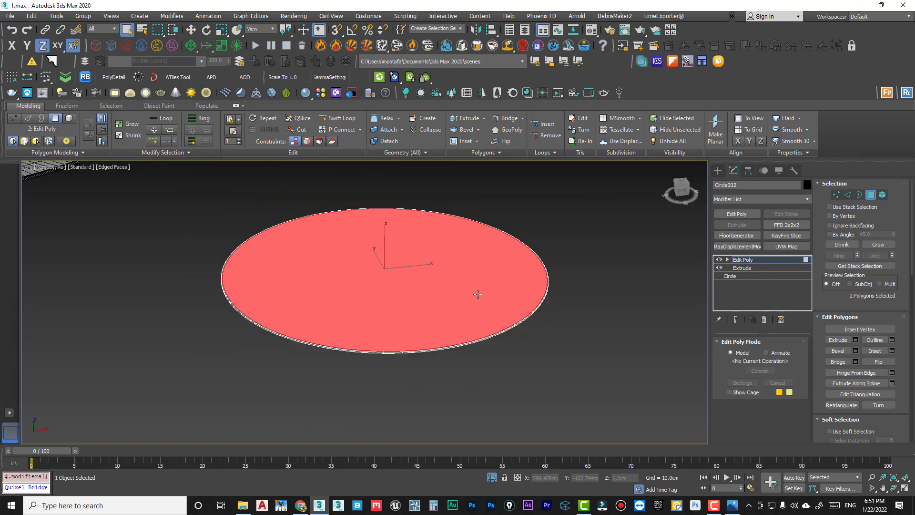
key(ctrl+i)
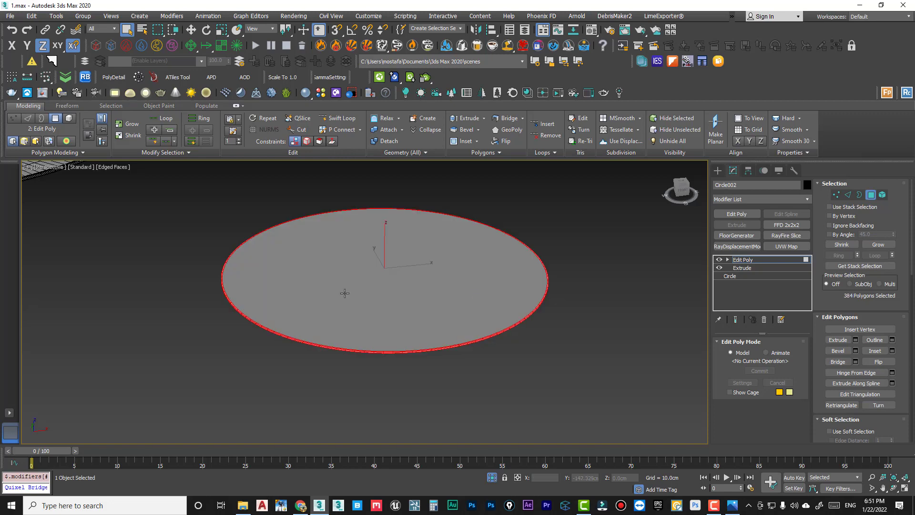
scroll(243, 313, up, 6)
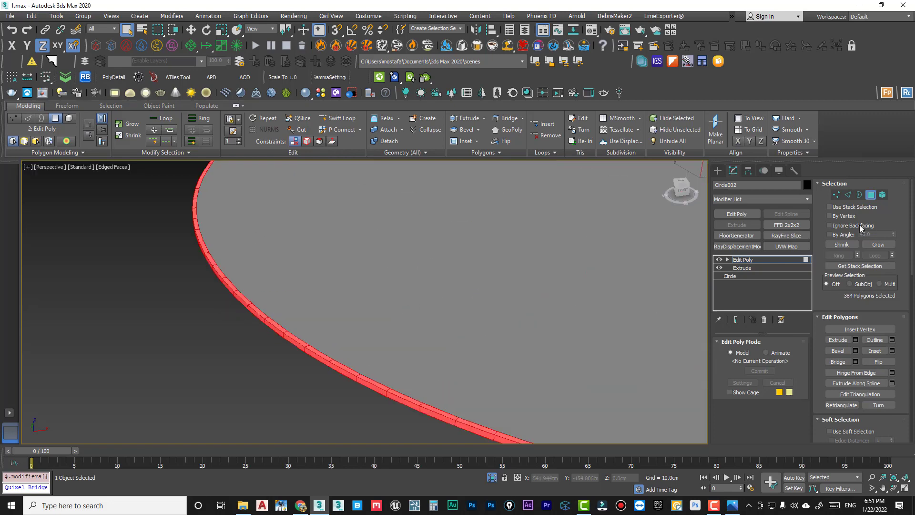
click(871, 194)
Add a TurboSmooth modifier to the disc with 2 iterations, separated by smoothing groups
click(768, 198)
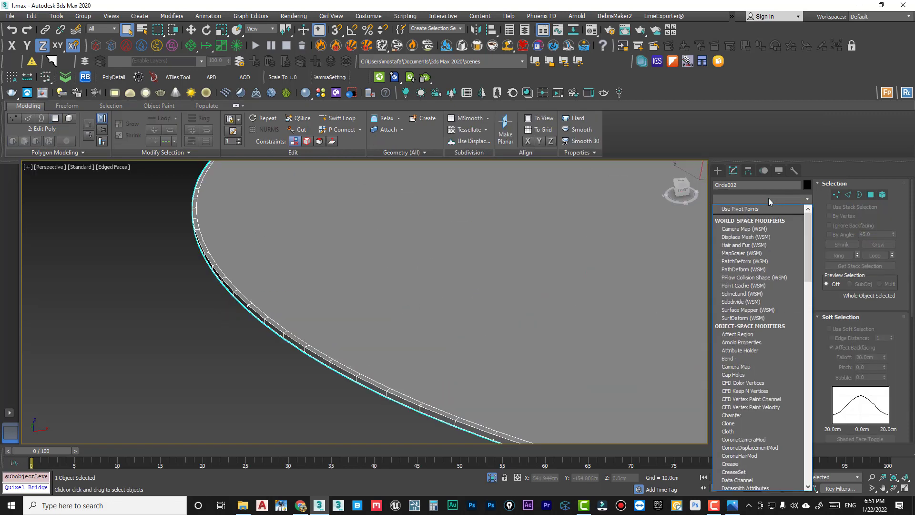
scroll(761, 232, down, 5)
click(742, 317)
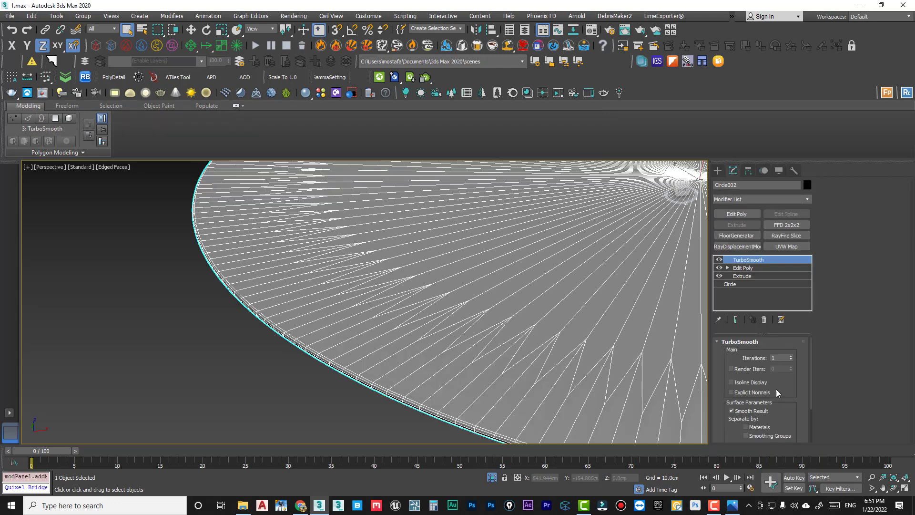
click(791, 356)
scroll(743, 384, down, 2)
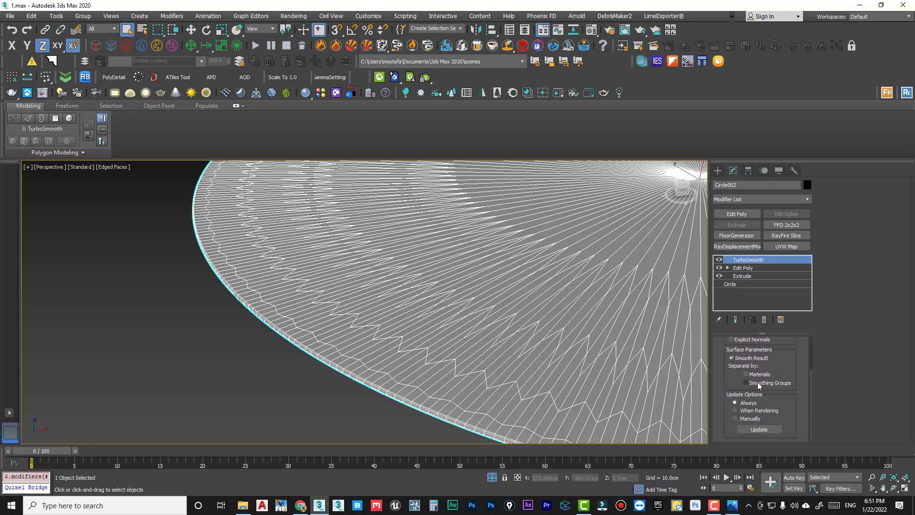
click(746, 382)
Return to the disc's Edit Poly polygons and assign the selected rim to smoothing group 1
click(742, 269)
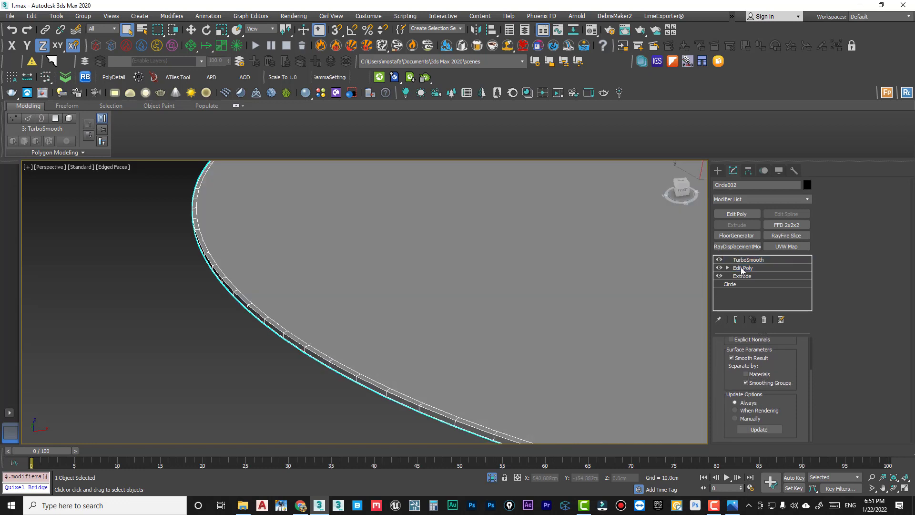
click(871, 195)
scroll(353, 323, down, 6)
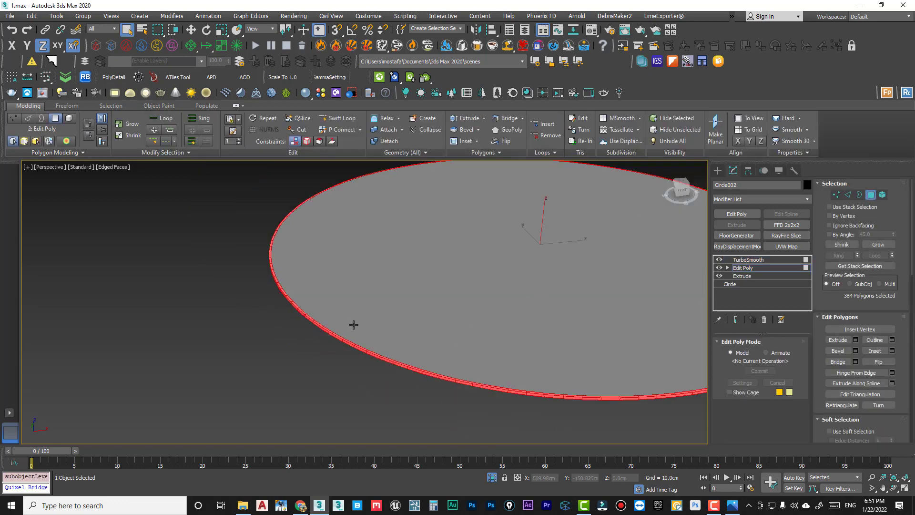
drag(820, 399, 816, 273)
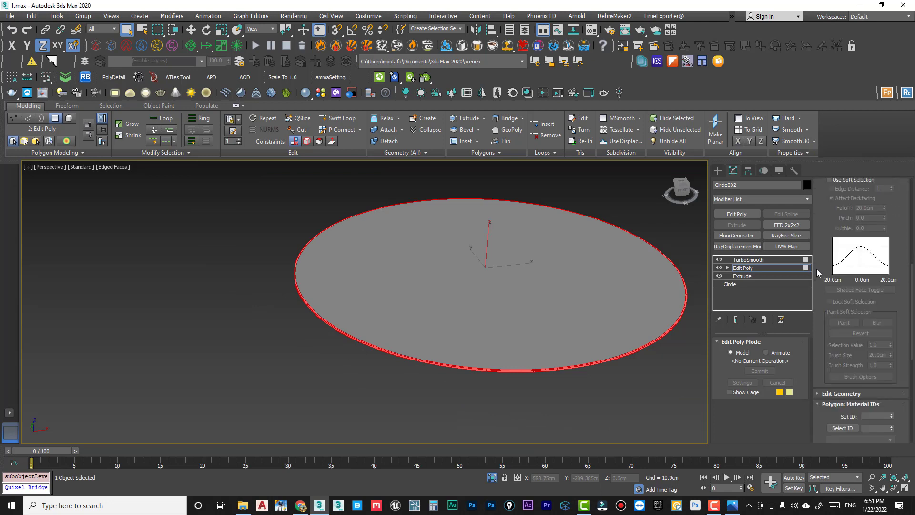
drag(824, 381, 825, 232)
click(830, 327)
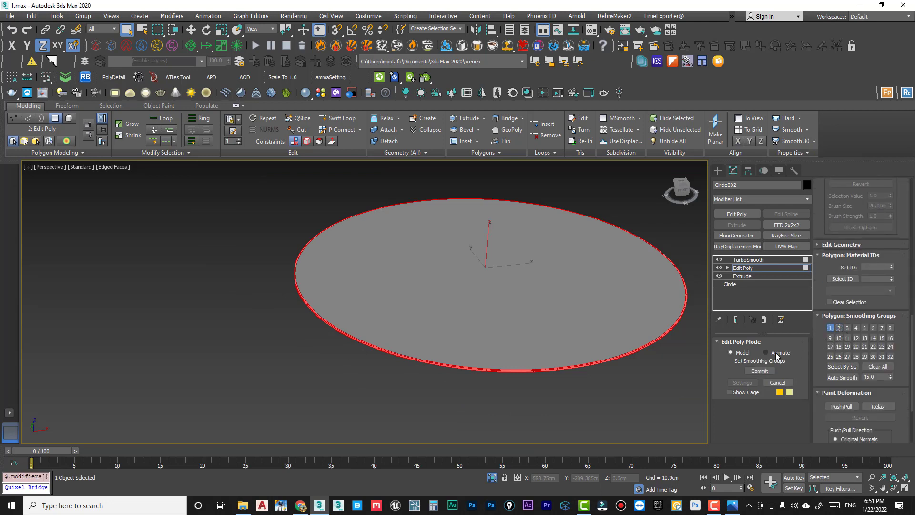
Invert the polygon selection, assign the flat faces to smoothing group 2 only, return to TurboSmooth and deselect the disc
click(635, 350)
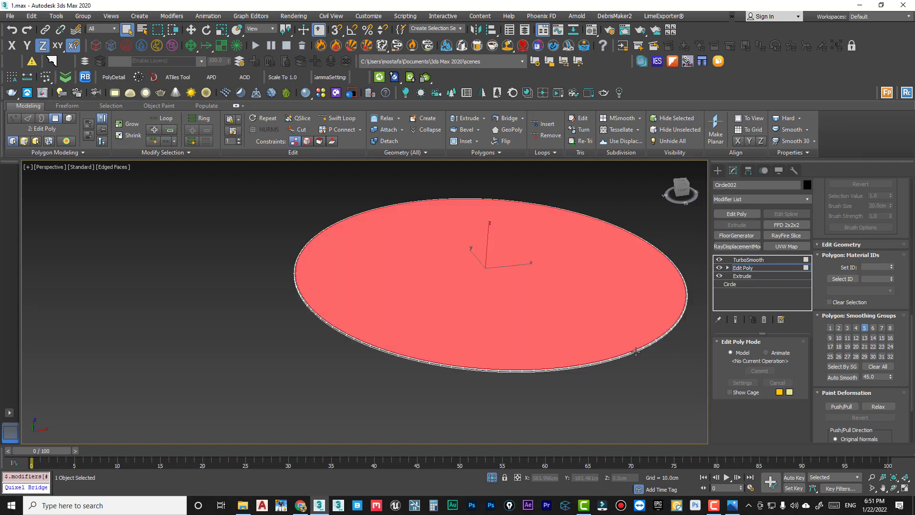
click(865, 327)
click(750, 259)
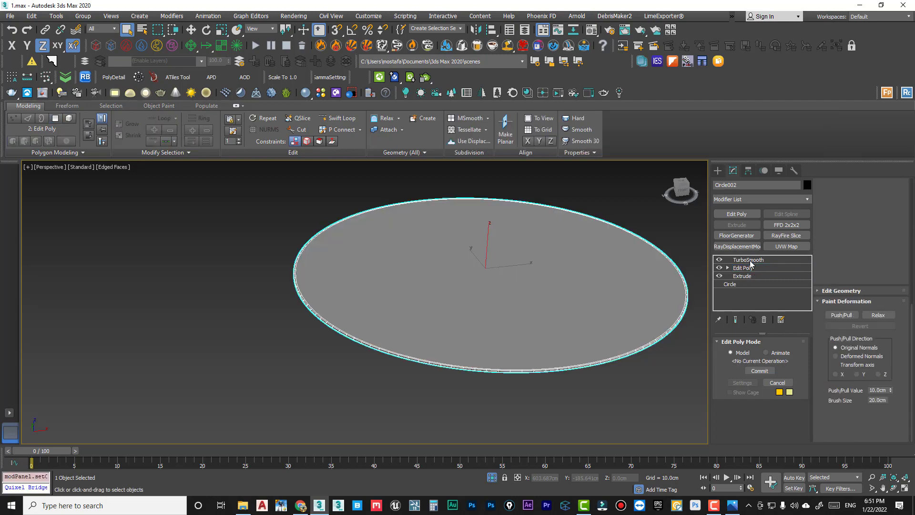
click(621, 380)
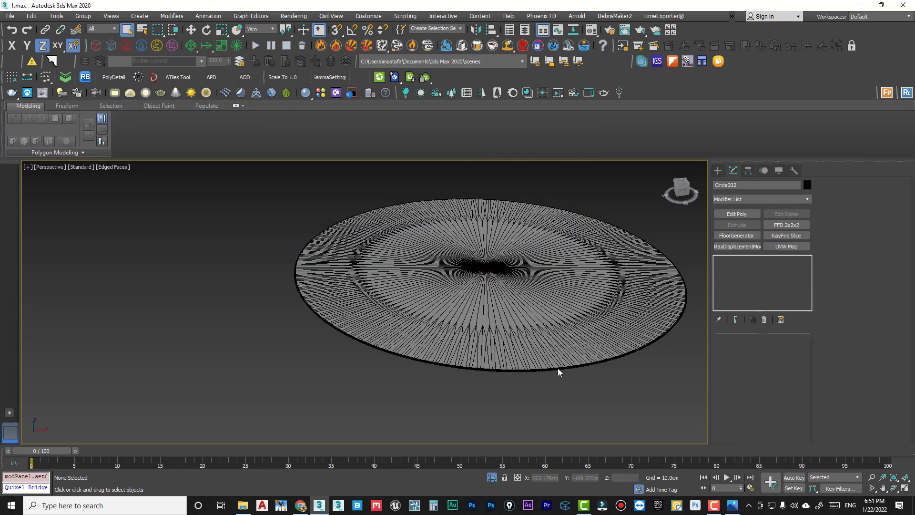
Inspect the disc's smoothed rim up close, toggling the edged-faces display
scroll(364, 358, up, 10)
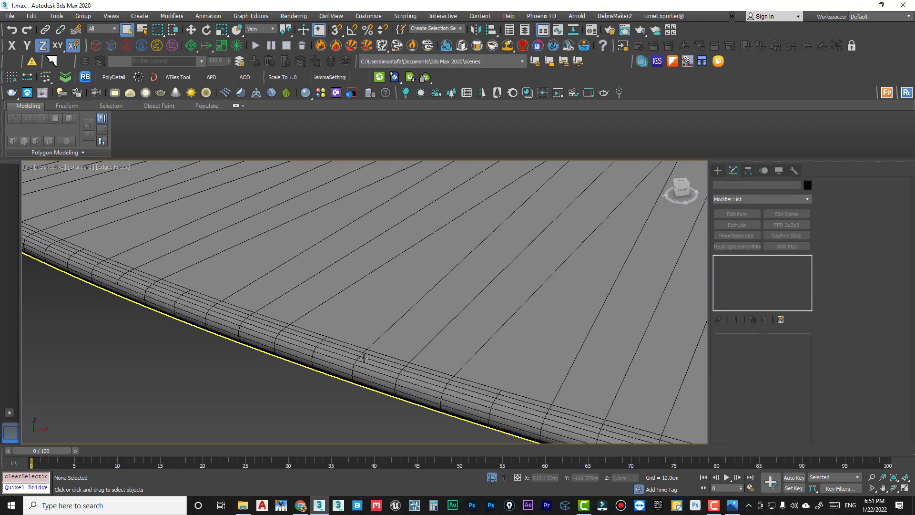
key(F4)
scroll(372, 346, down, 4)
key(F4)
Reselect the disc, reopen its Edit Poly polygons and remove the two flat faces from smoothing group 2
click(400, 322)
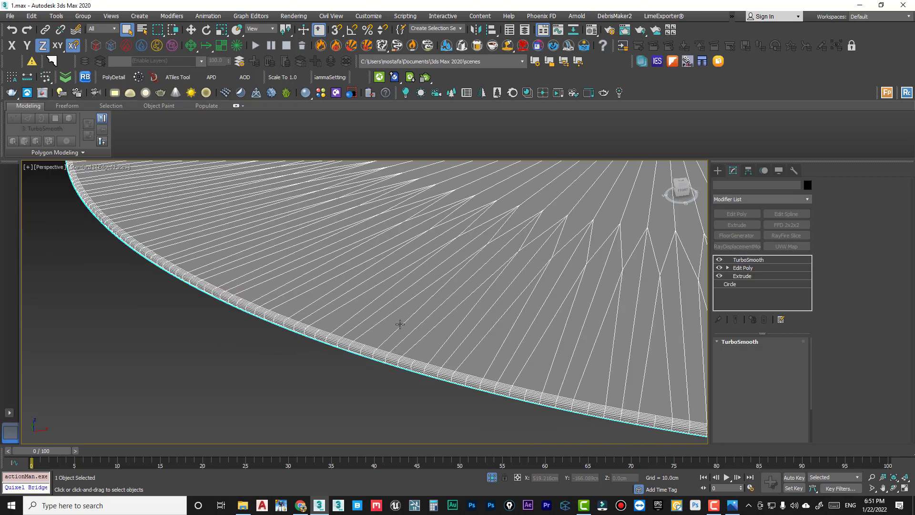
click(743, 268)
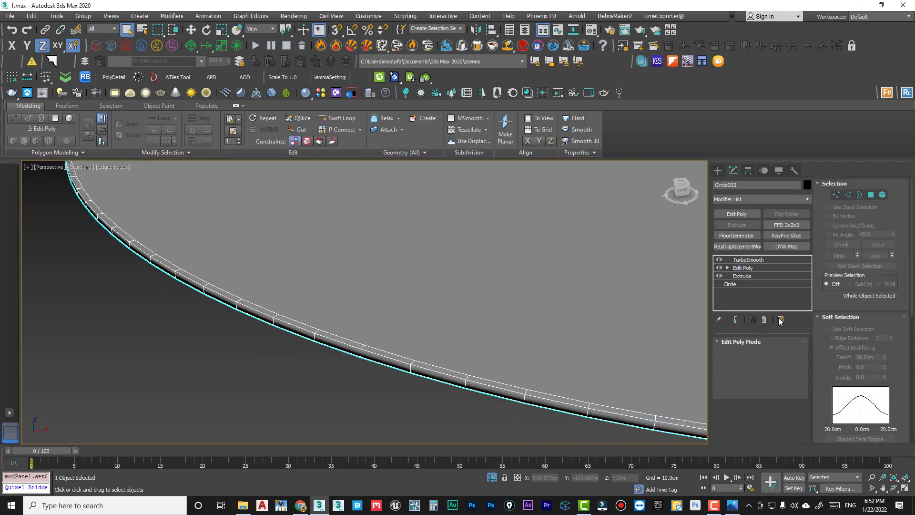
click(870, 195)
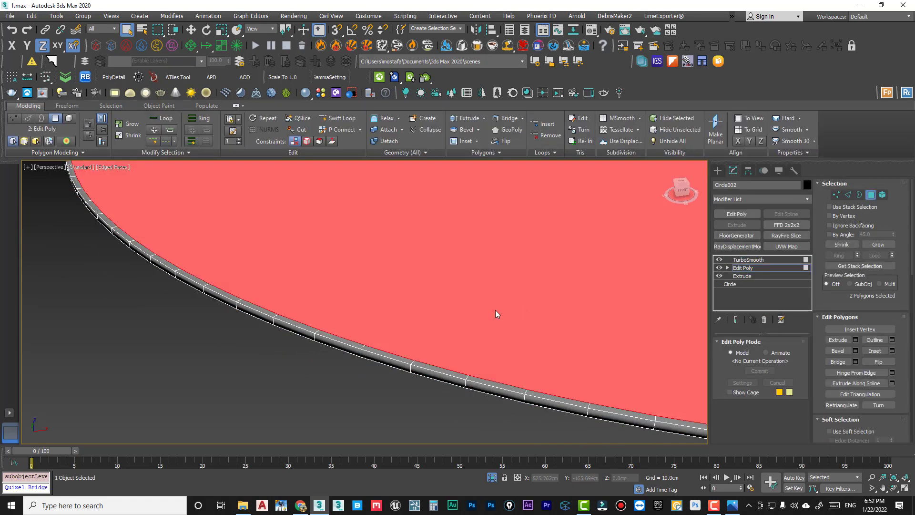
scroll(496, 310, down, 3)
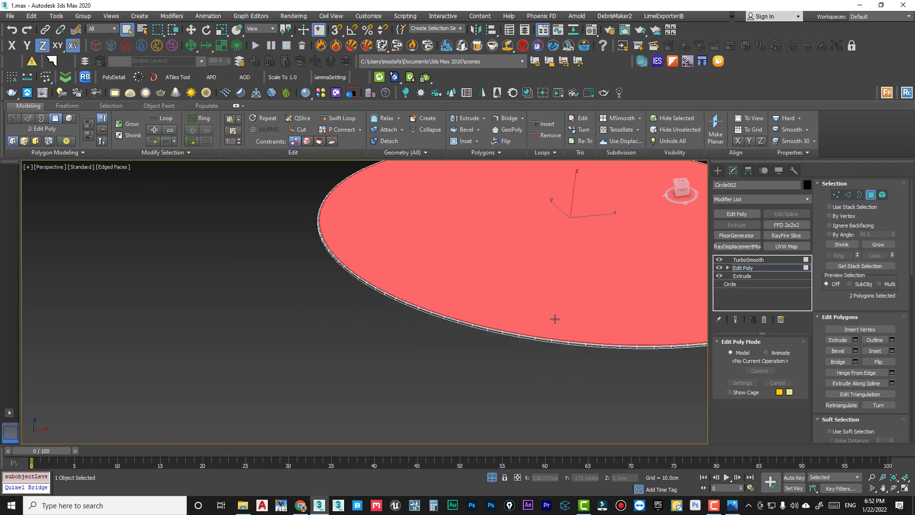
middle_drag(554, 319, 473, 357)
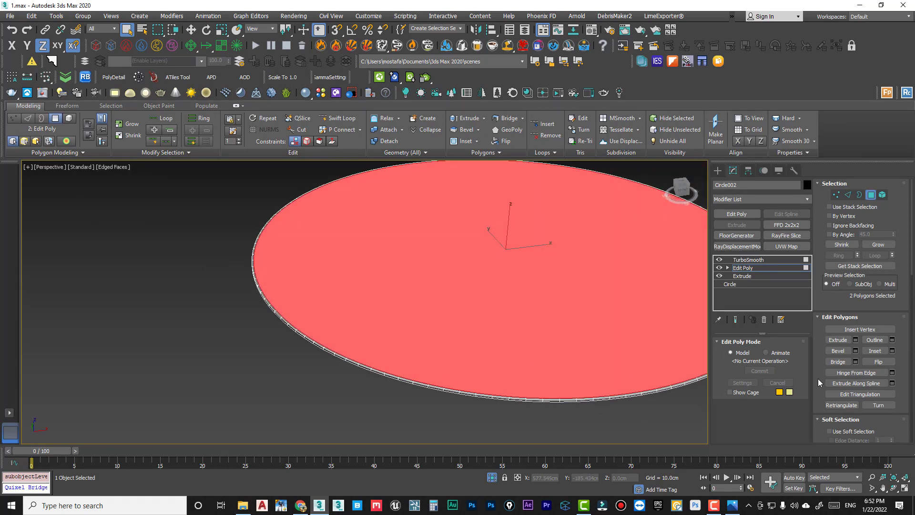
scroll(818, 378, down, 10)
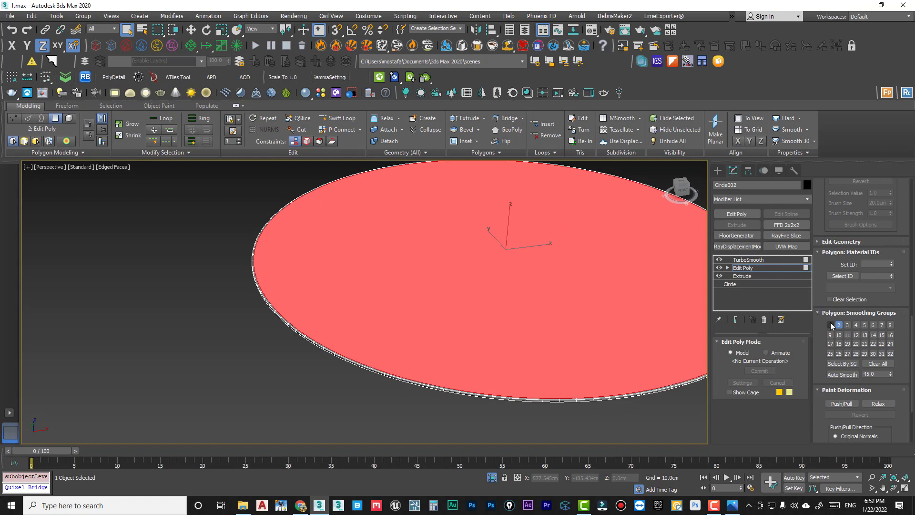
click(838, 325)
Check the smoothing groups of the disc's underside face, return to TurboSmooth and deselect the disc
alt+middle_drag(646, 409, 592, 300)
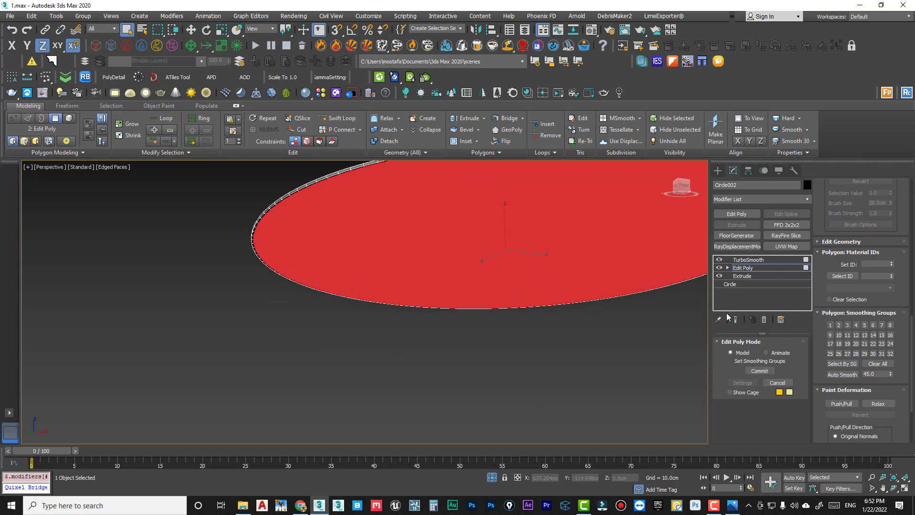
click(623, 260)
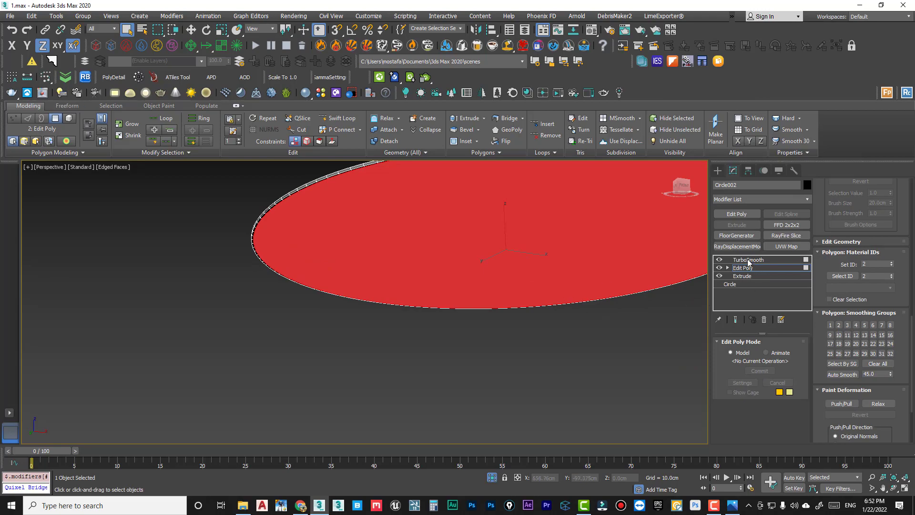
click(749, 262)
click(619, 349)
Select the new circle-based disc and exit isolation to show the vase tables and chairs again
scroll(507, 286, down, 5)
alt+middle_drag(506, 285, 514, 292)
click(514, 291)
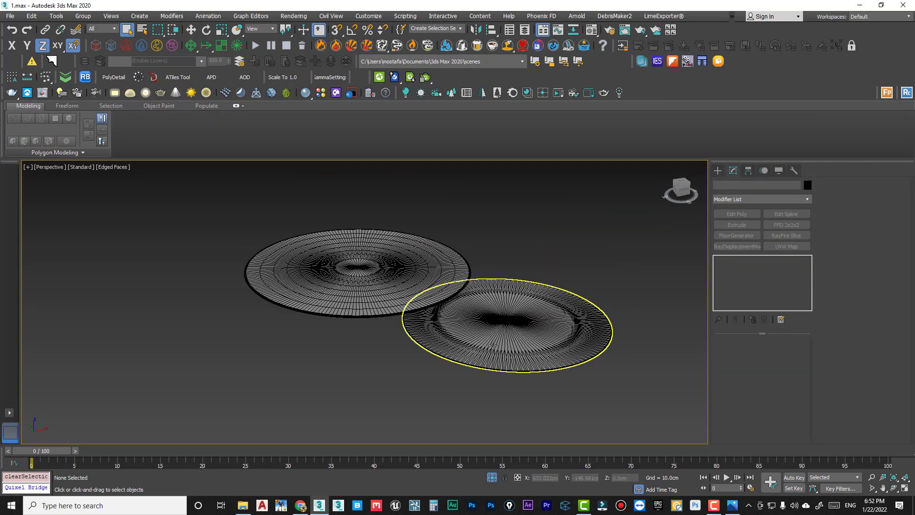
scroll(514, 291, up, 6)
scroll(457, 379, down, 8)
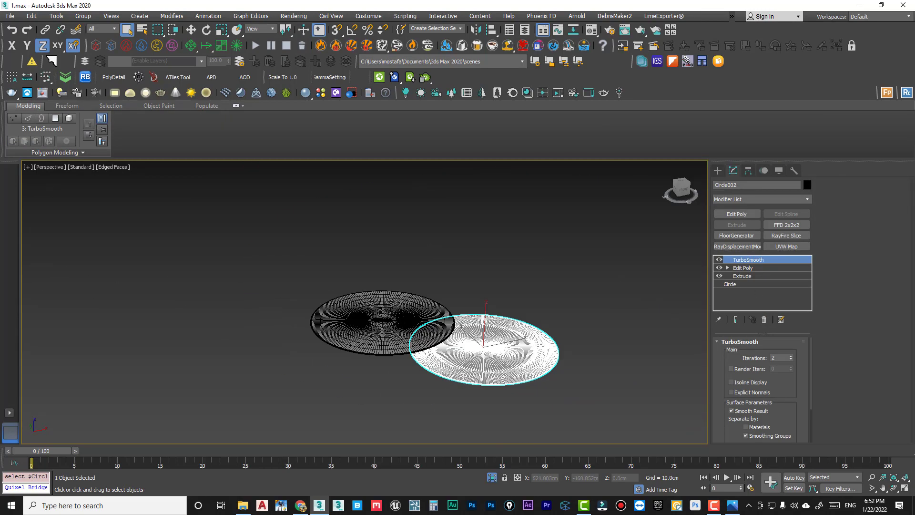
click(494, 479)
scroll(301, 283, down, 10)
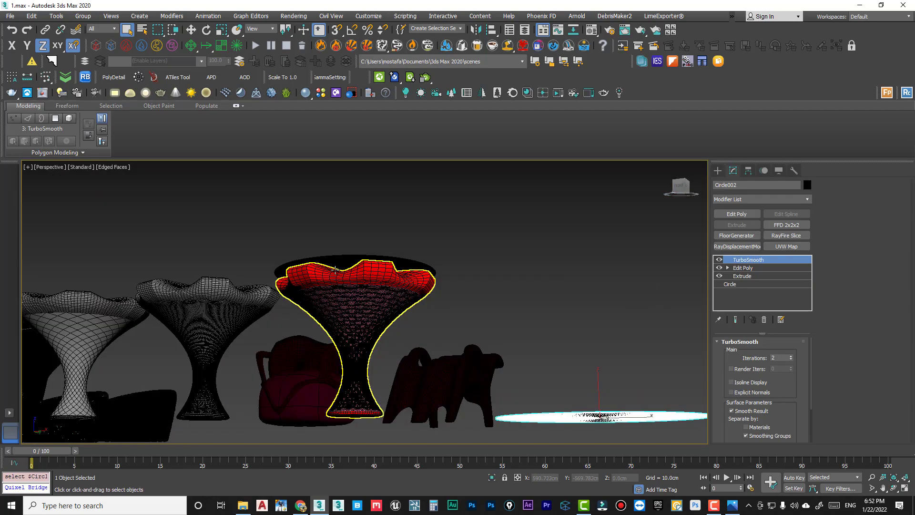
Isolate the circular top of the wavy table among the teal chairs to check it, and return to the full scene
scroll(306, 280, up, 4)
scroll(200, 248, up, 4)
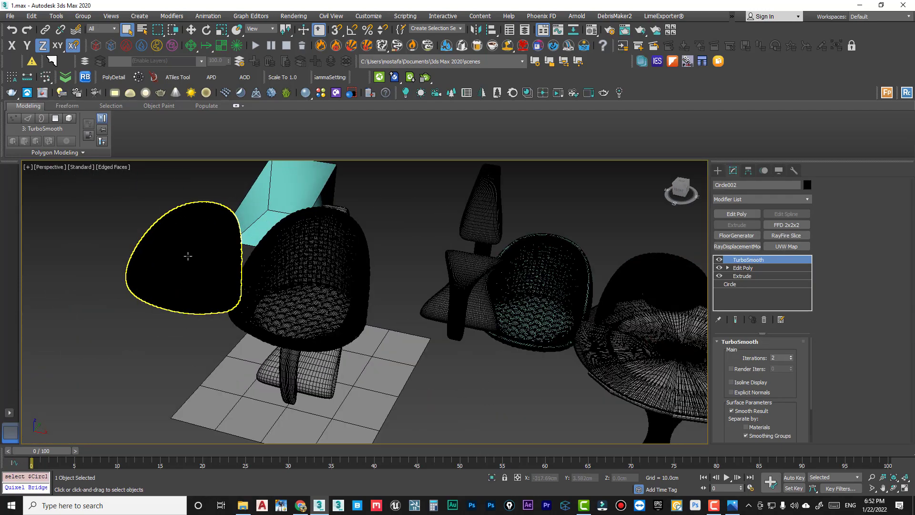
key(z)
scroll(483, 333, up, 5)
key(F4)
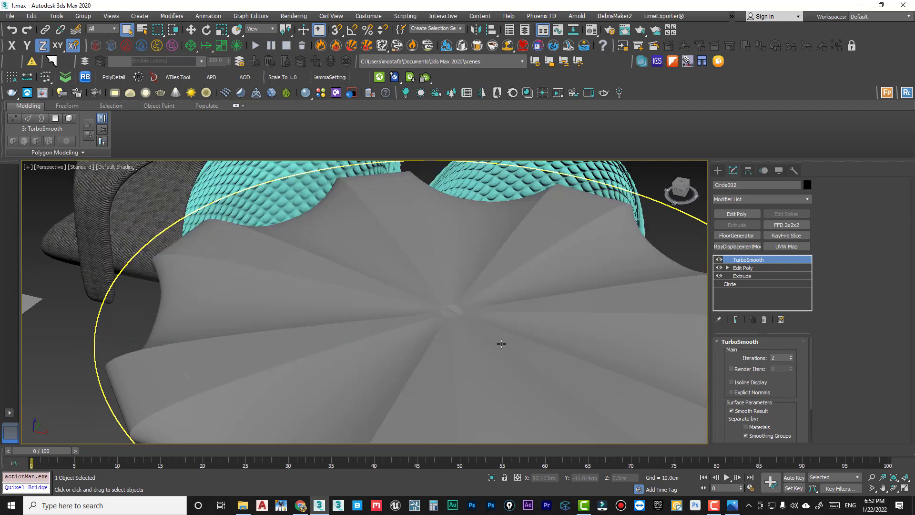
click(500, 336)
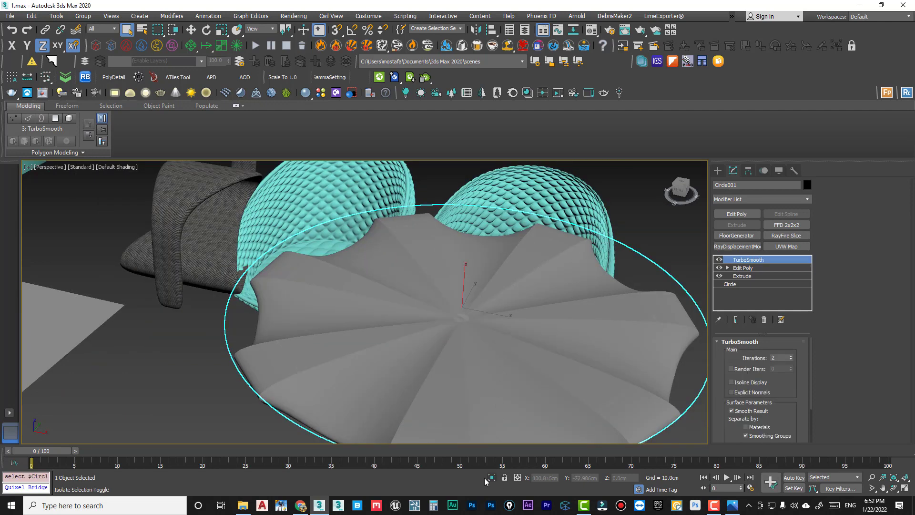
click(492, 477)
key(F4)
key(F4)
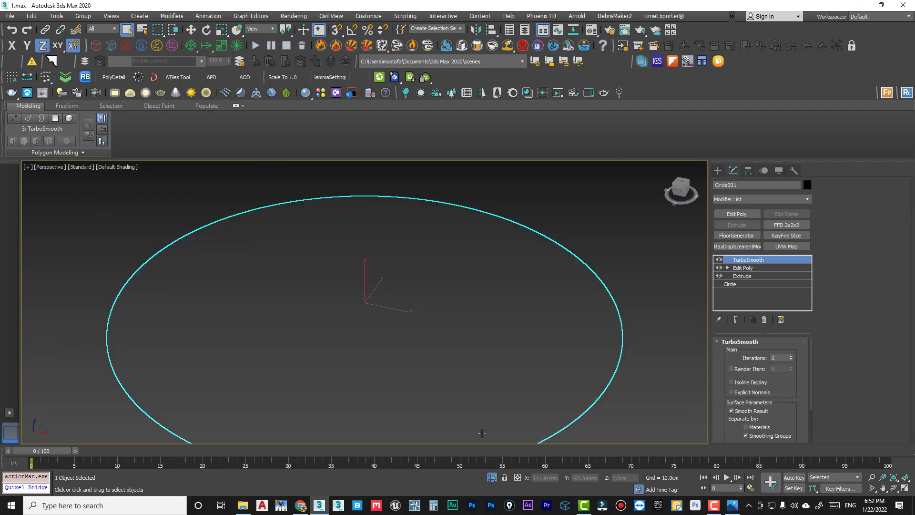
click(493, 478)
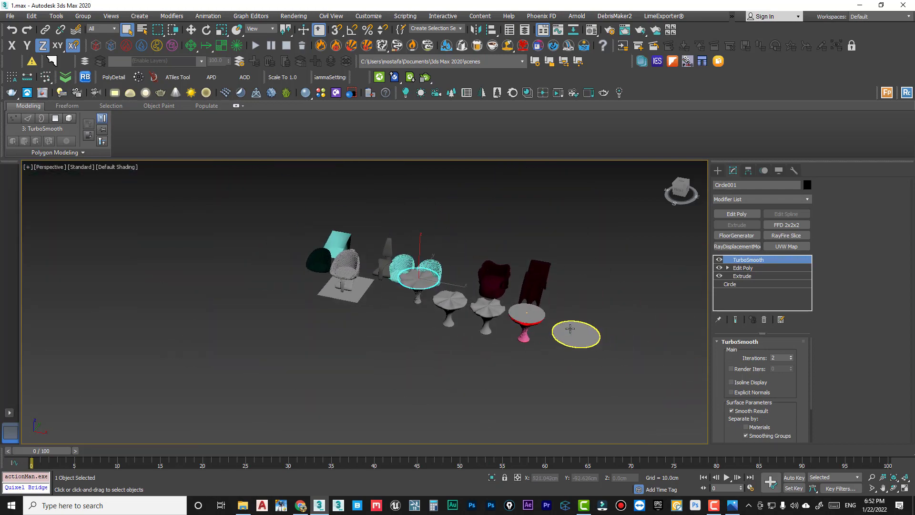
Select the circle-based disc beside the vase tables and examine its top surface mesh and rim with edged faces shown
scroll(555, 337, up, 5)
click(555, 337)
scroll(535, 343, up, 4)
key(F4)
scroll(478, 329, down, 2)
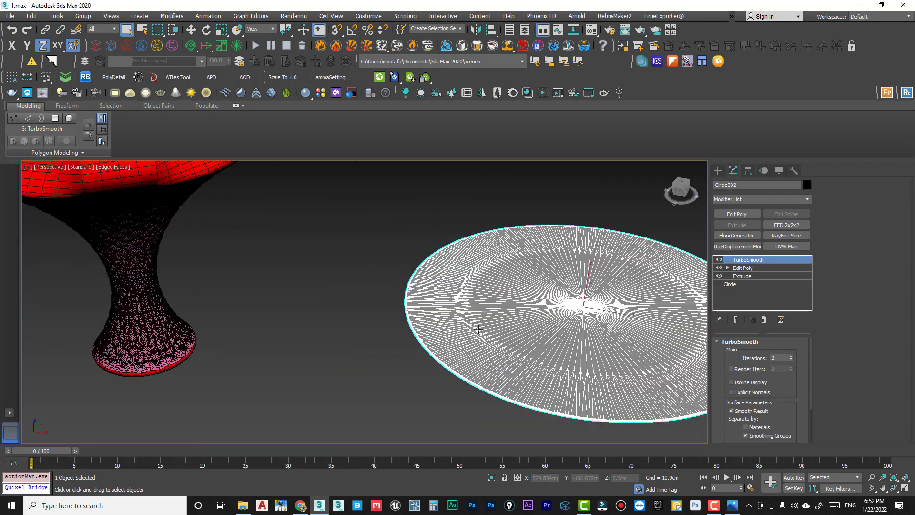
key(alt+q)
middle_drag(451, 329, 448, 308)
scroll(423, 349, up, 4)
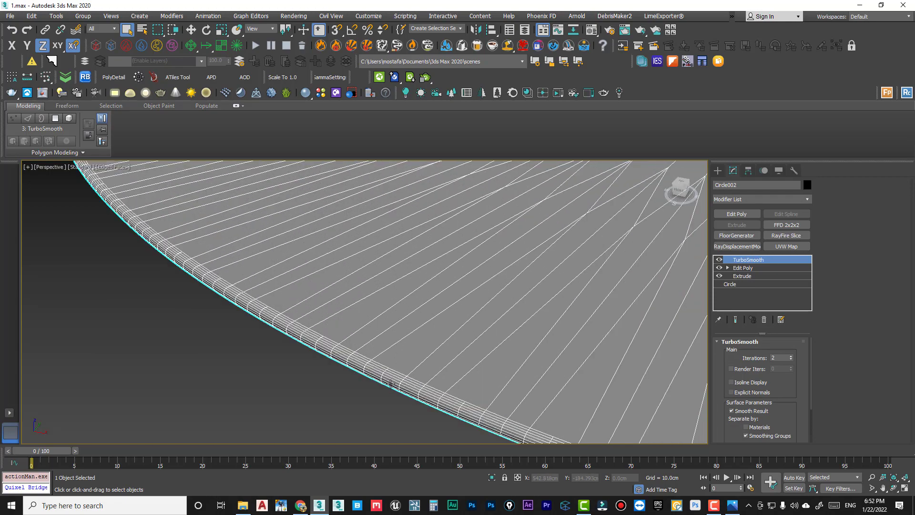
scroll(422, 346, down, 3)
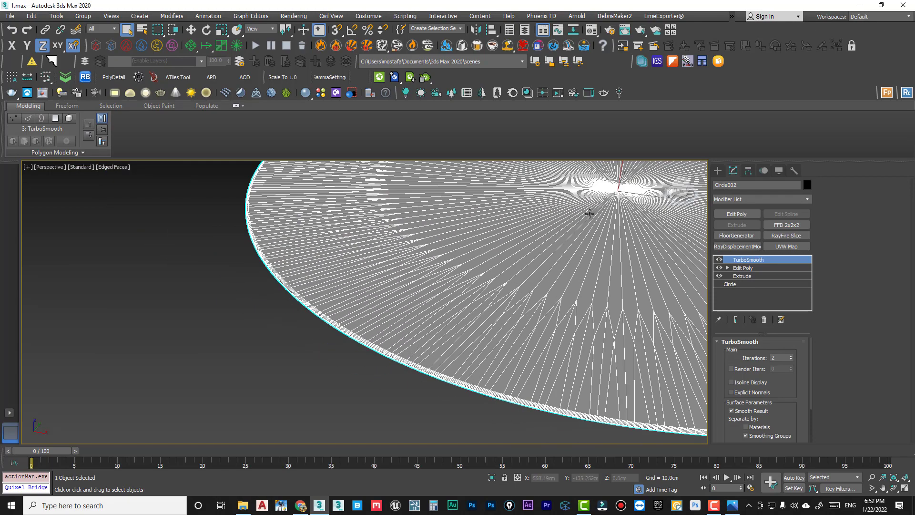
scroll(560, 244, down, 5)
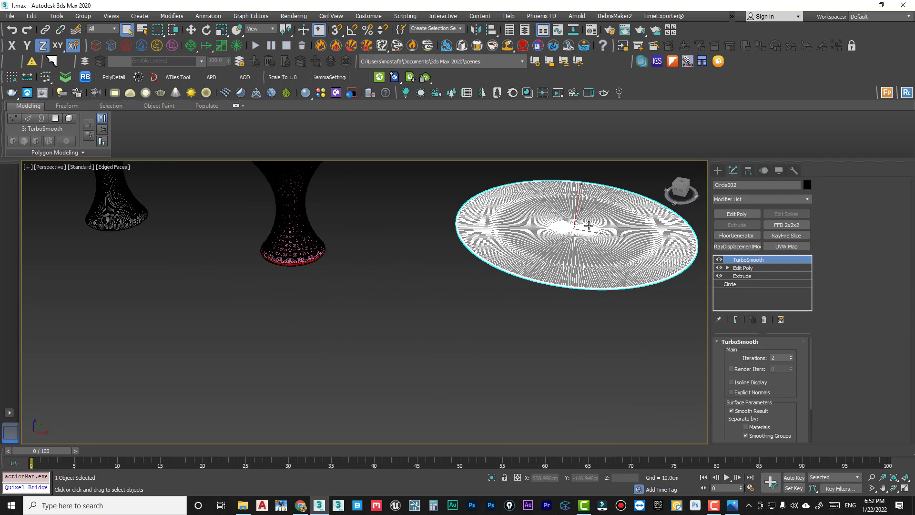
scroll(588, 225, up, 5)
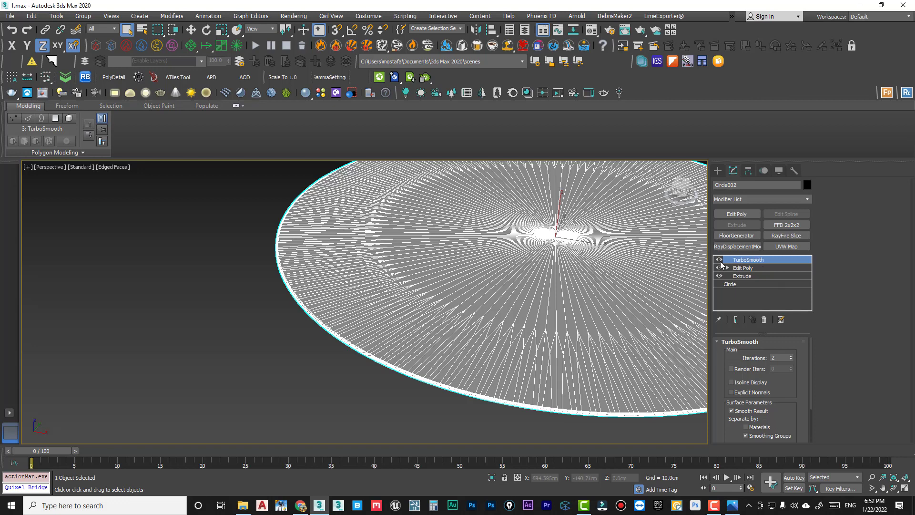
Select the disc's two flat faces at the Edit Poly polygon level and detach them as a separate object
click(744, 267)
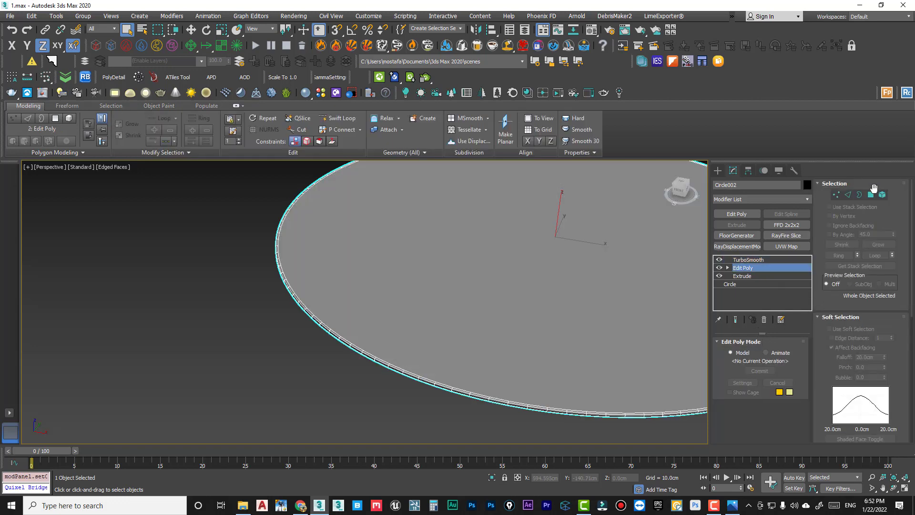
click(871, 193)
click(473, 367)
middle_drag(473, 367, 441, 328)
click(429, 264)
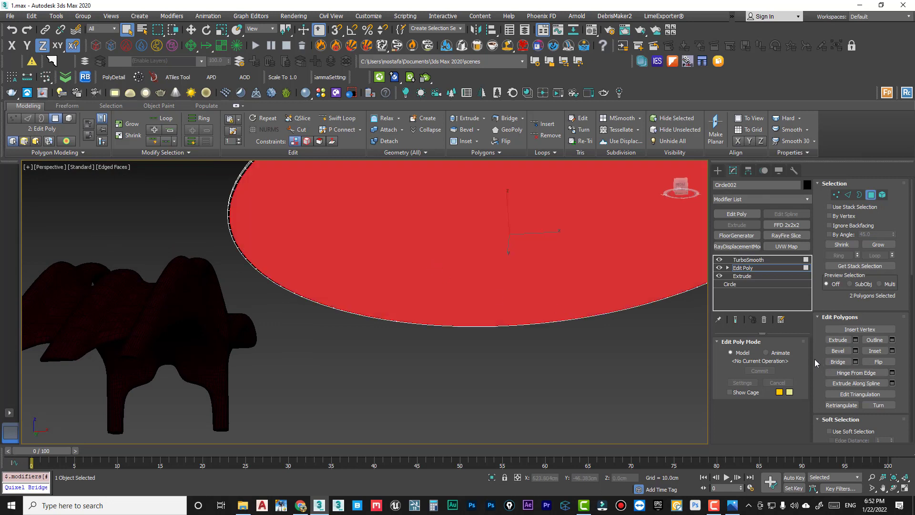
scroll(813, 359, down, 10)
scroll(821, 367, up, 10)
scroll(821, 374, down, 3)
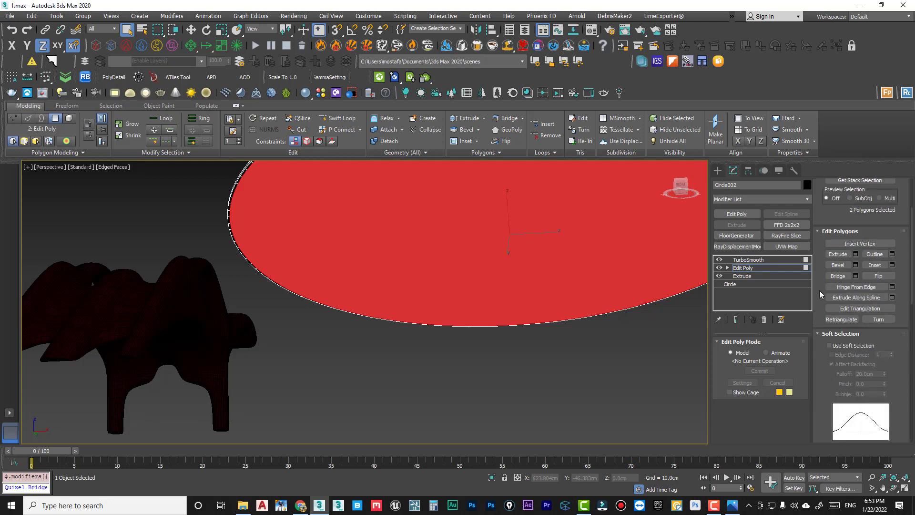
scroll(819, 290, down, 10)
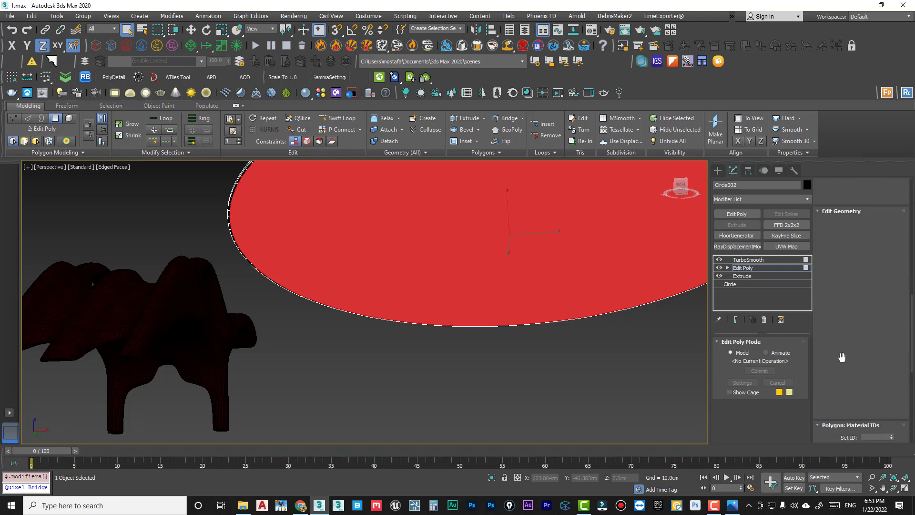
click(662, 329)
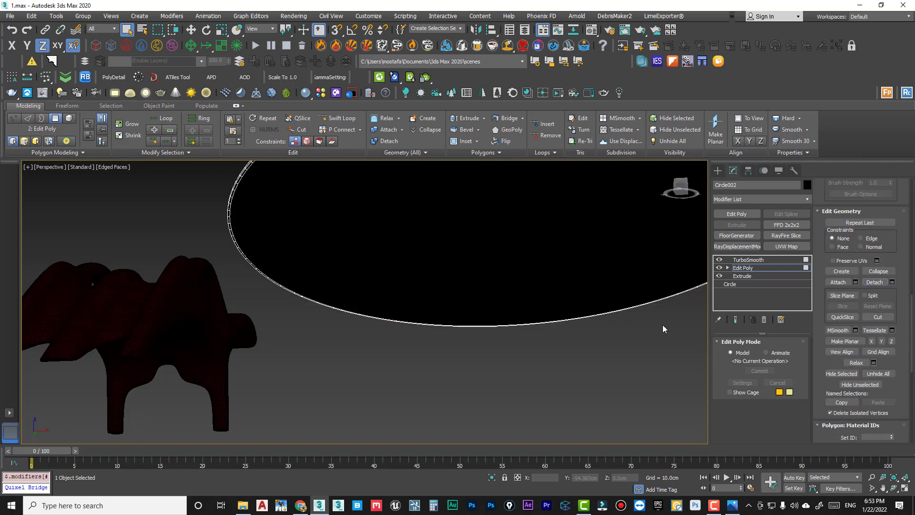
click(757, 268)
Deselect the disc and inspect its smoothed rim and detached flat faces up close, with and without edged faces
click(613, 352)
scroll(519, 328, down, 6)
mouse_move(520, 328)
alt+middle_down()
mouse_move(512, 364)
mouse_move(511, 337)
alt+middle_up()
key(F4)
scroll(510, 330, up, 8)
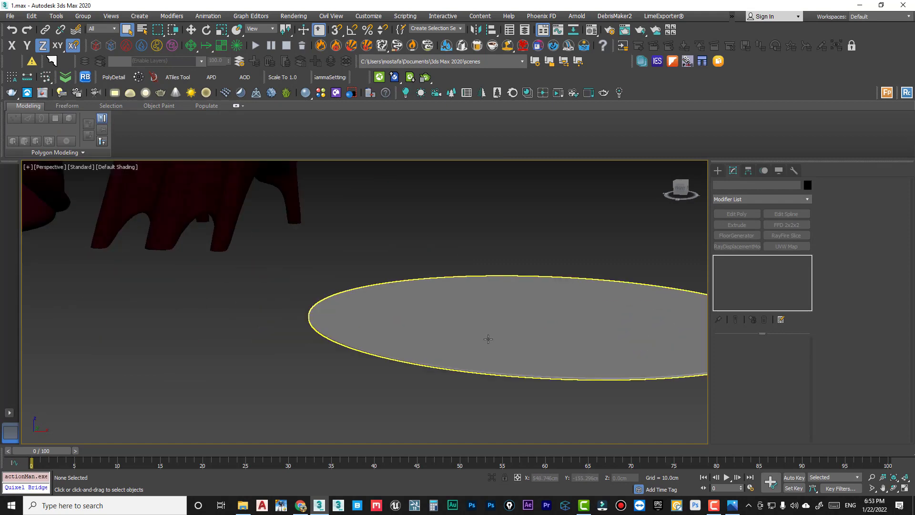
key(F4)
scroll(373, 356, up, 5)
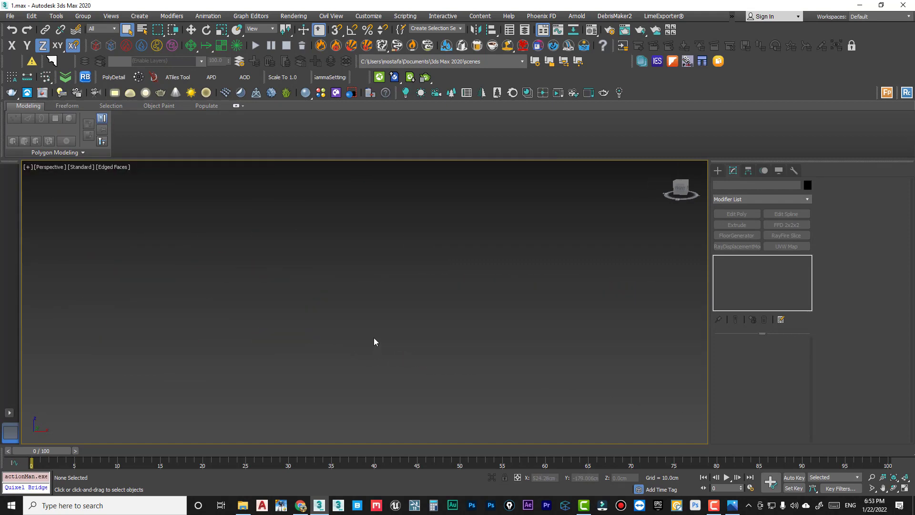
scroll(374, 338, down, 2)
scroll(400, 286, down, 4)
middle_drag(399, 285, 359, 305)
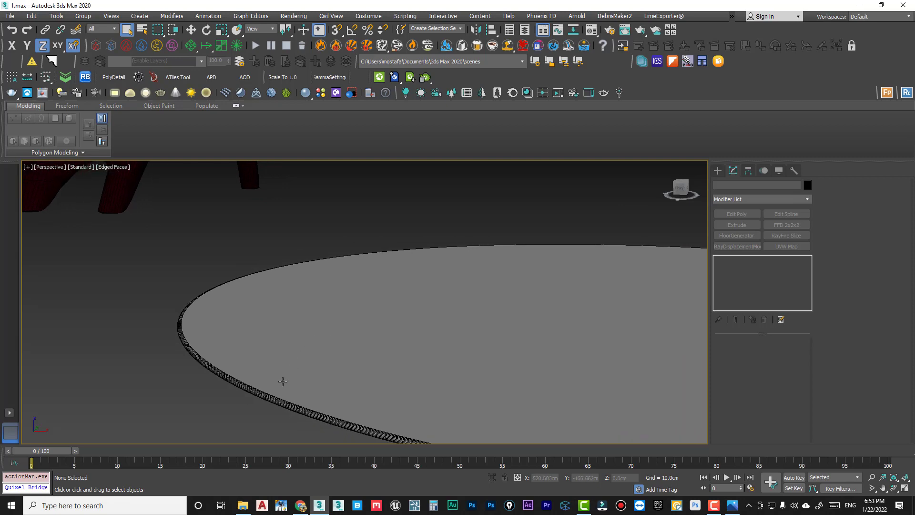
scroll(283, 381, up, 5)
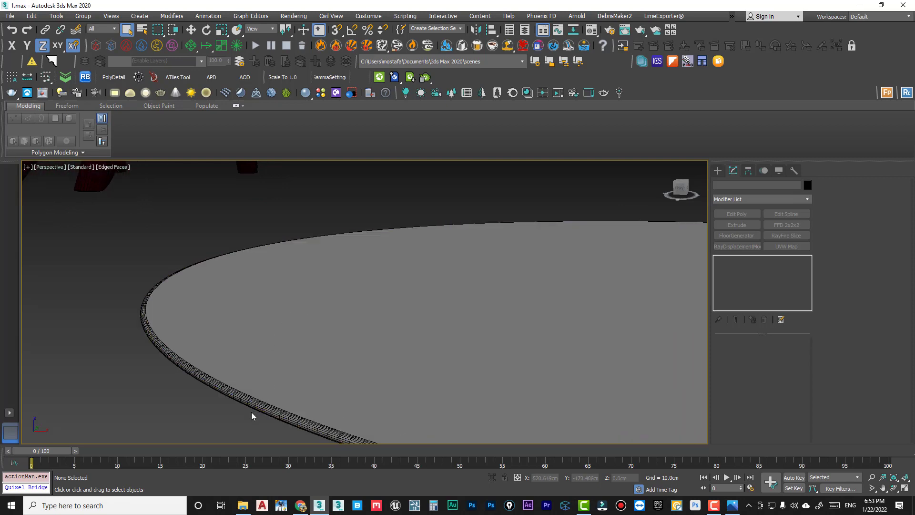
Convert the disc's rim to Editable Poly and attach the detached flat faces to it
click(289, 386)
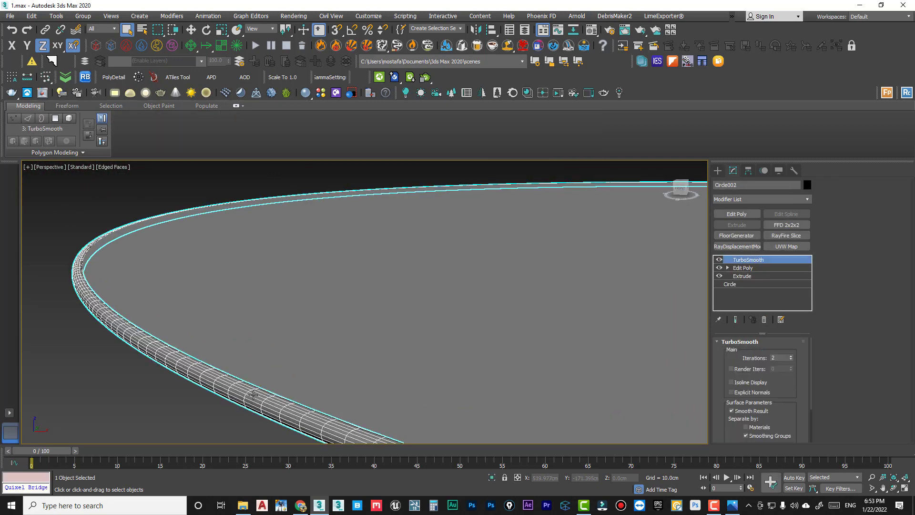
right_click(253, 394)
mouse_move(343, 409)
click(392, 416)
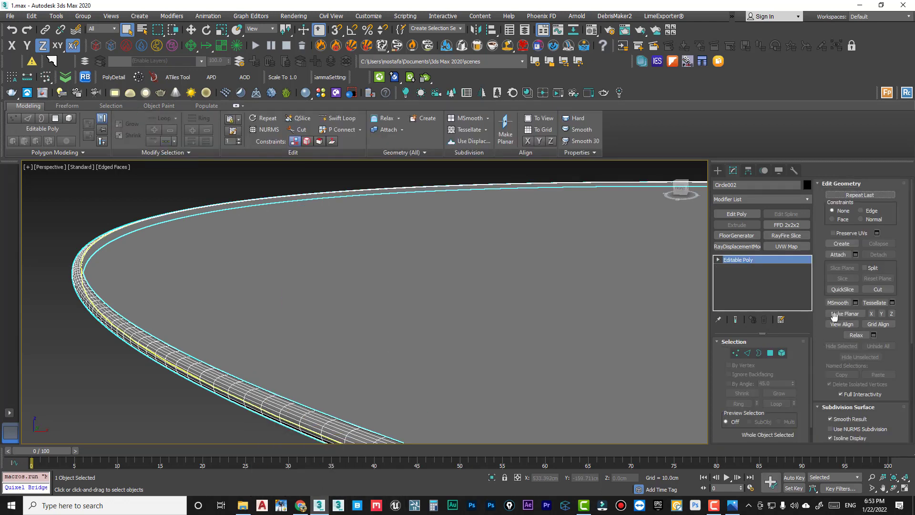
scroll(822, 333, down, 5)
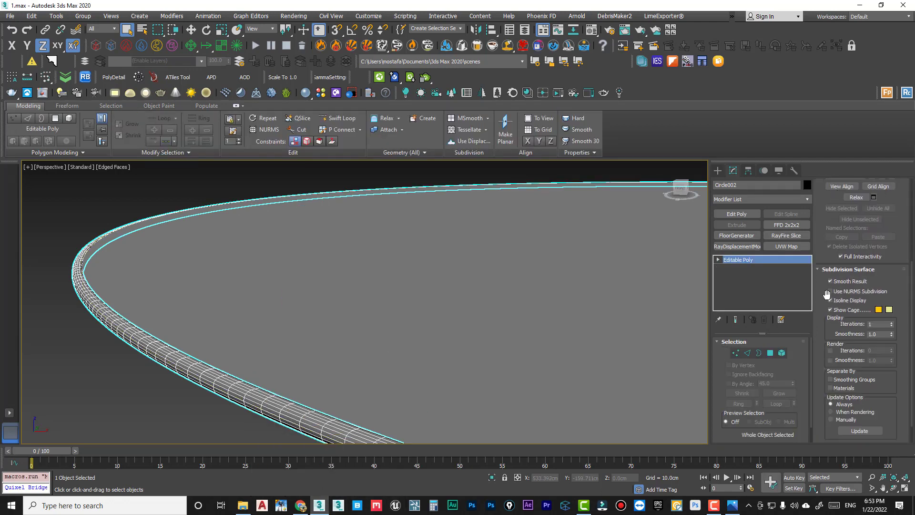
scroll(821, 313, up, 5)
click(837, 253)
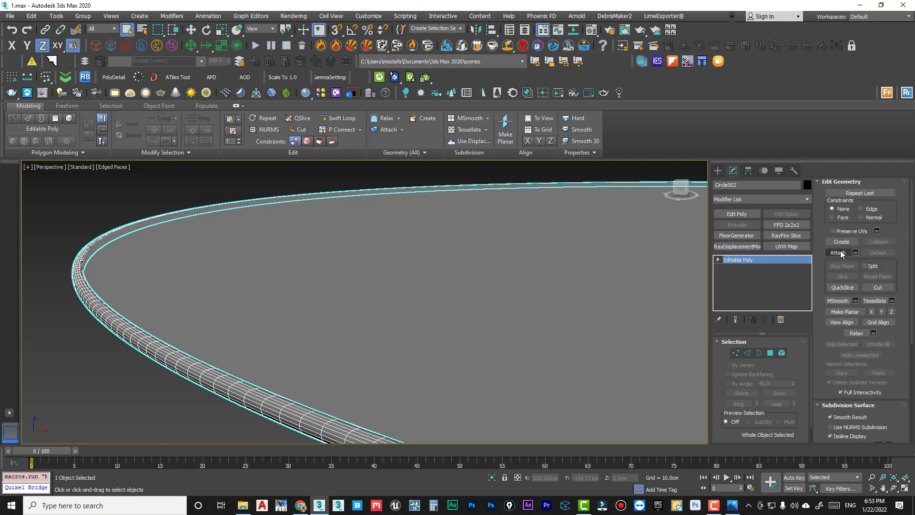
click(366, 318)
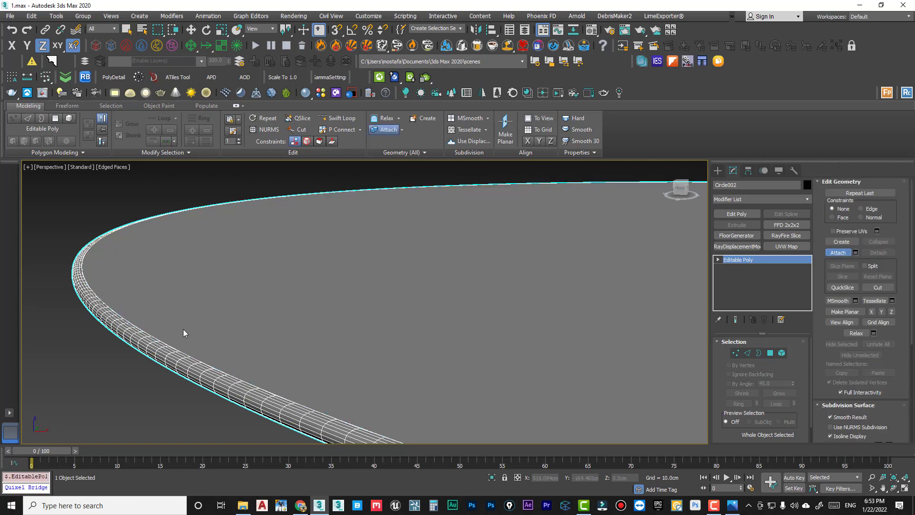
Try to weld all of the disc's vertices together
click(735, 353)
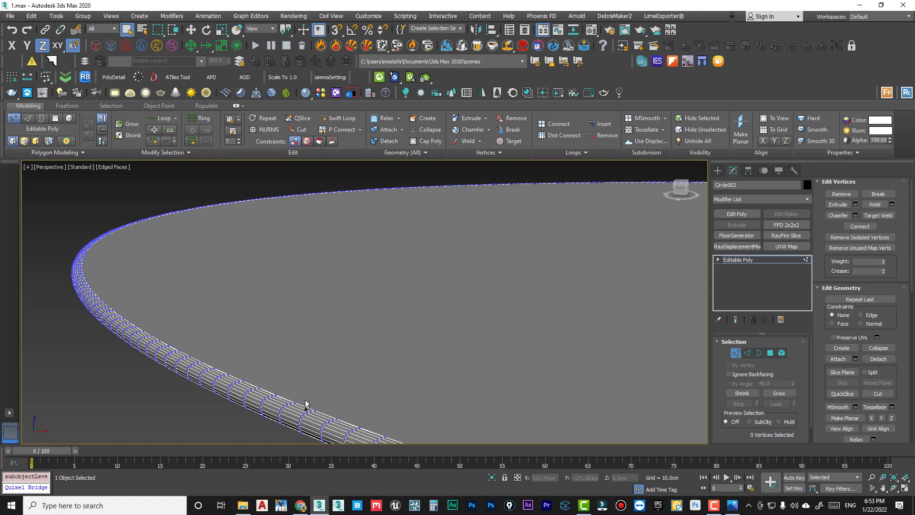
key(ctrl+a)
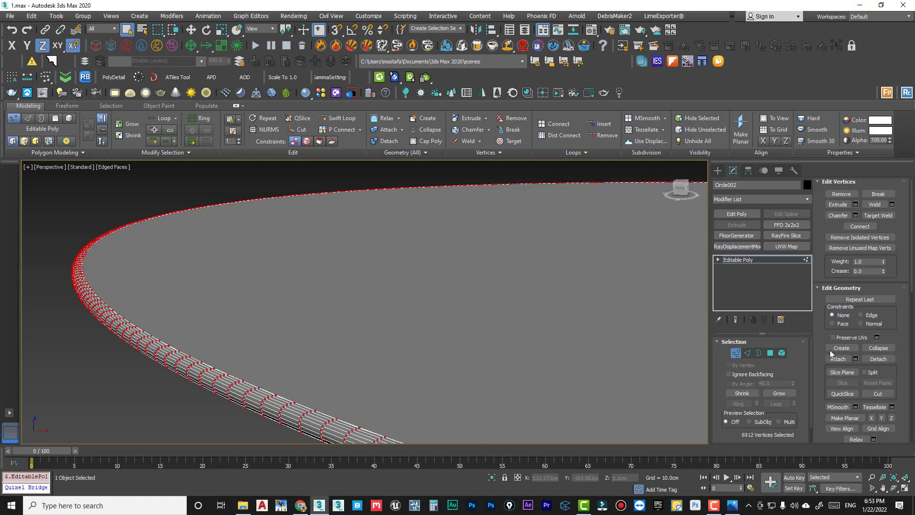
click(874, 204)
click(735, 353)
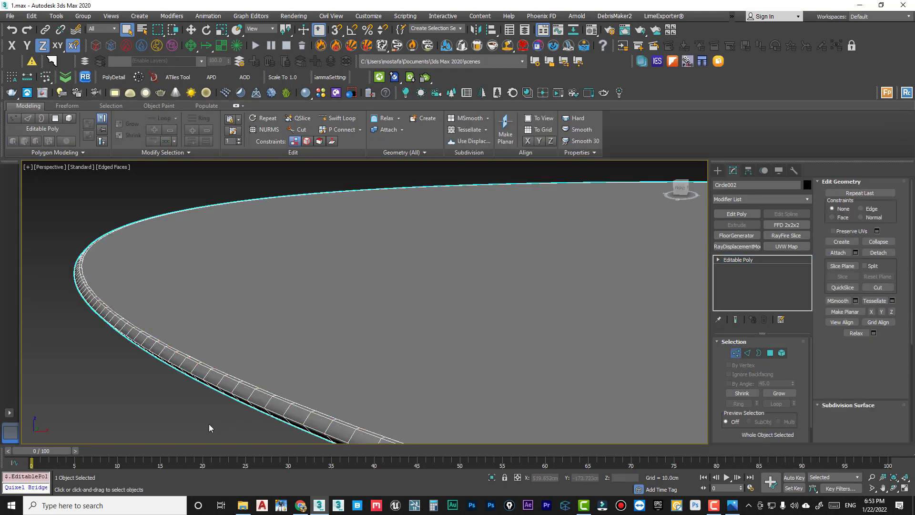
Inspect the welded rim of the disc from several angles and undo the weld
click(209, 424)
middle_drag(261, 386, 224, 195)
click(256, 218)
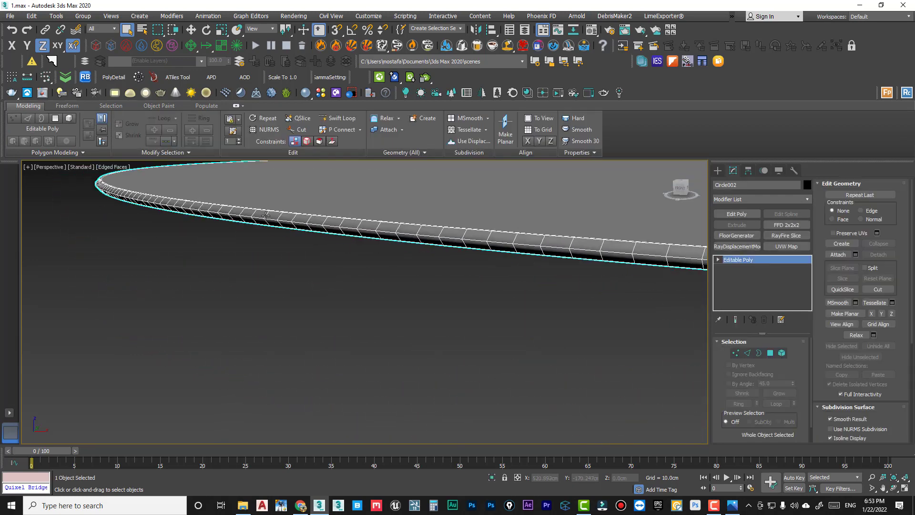
scroll(315, 243, down, 4)
scroll(313, 261, up, 6)
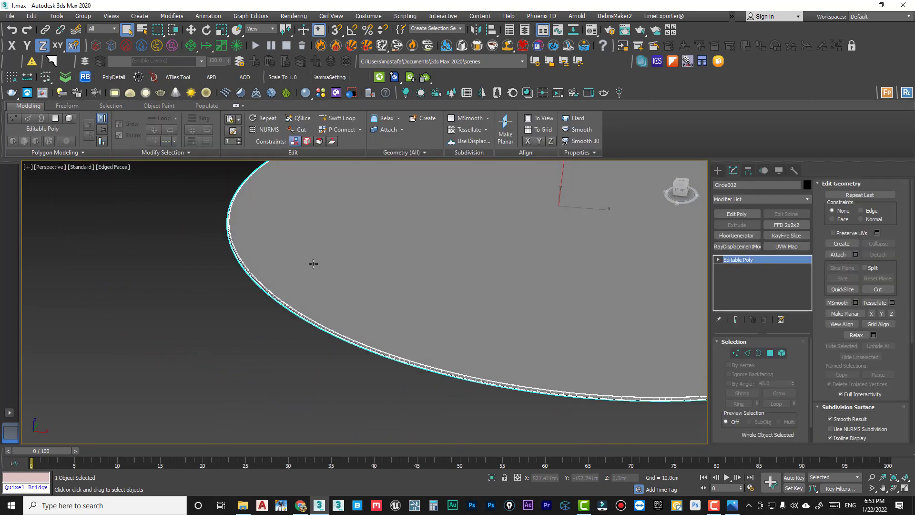
click(270, 291)
click(311, 350)
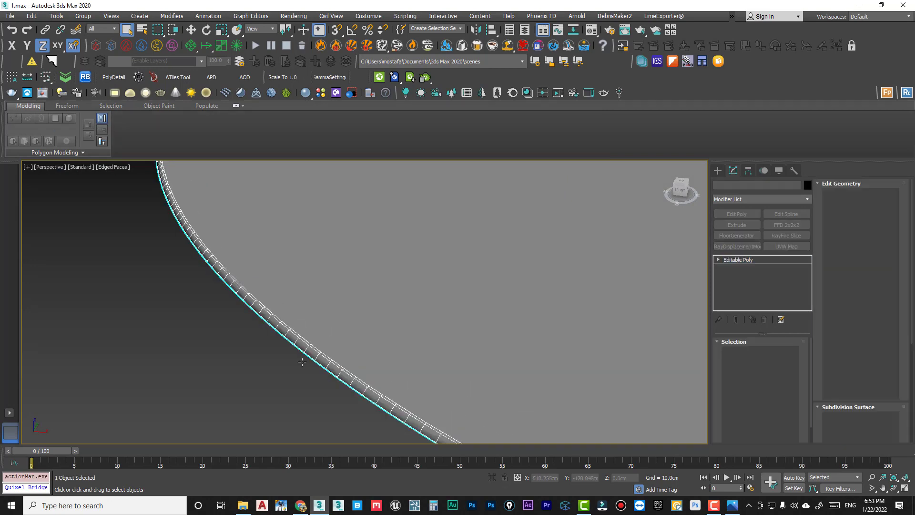
middle_drag(310, 350, 378, 367)
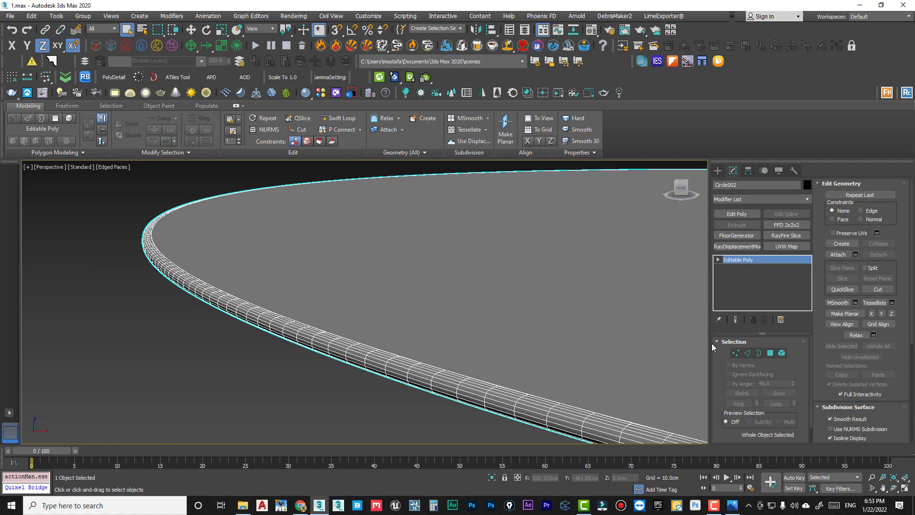
Deselect the disc and compare its mesh with the diamond-patterned vase table's round top
click(381, 395)
scroll(372, 311, down, 3)
scroll(376, 310, down, 4)
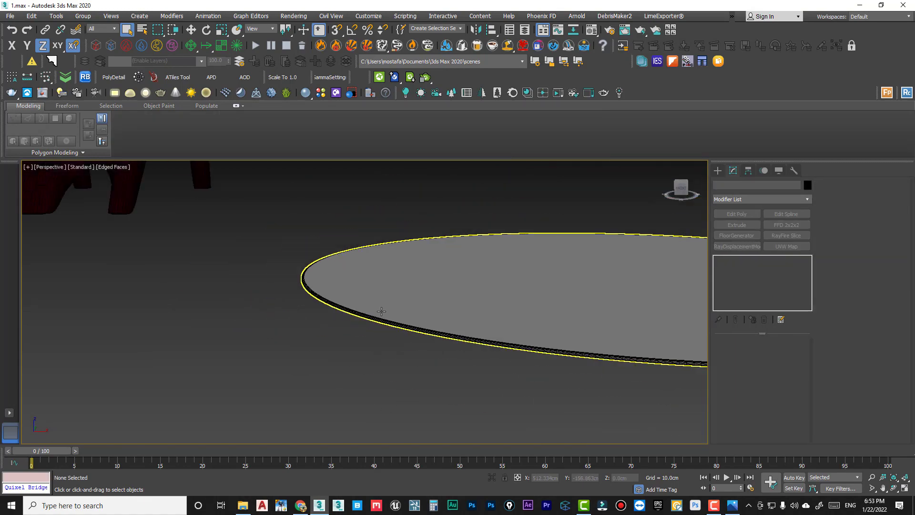
alt+middle_drag(474, 284, 499, 320)
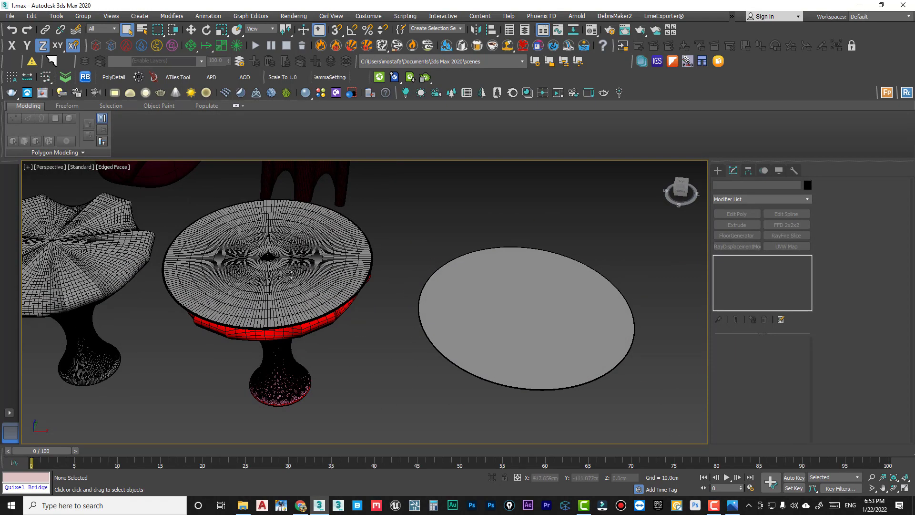
scroll(293, 274, up, 3)
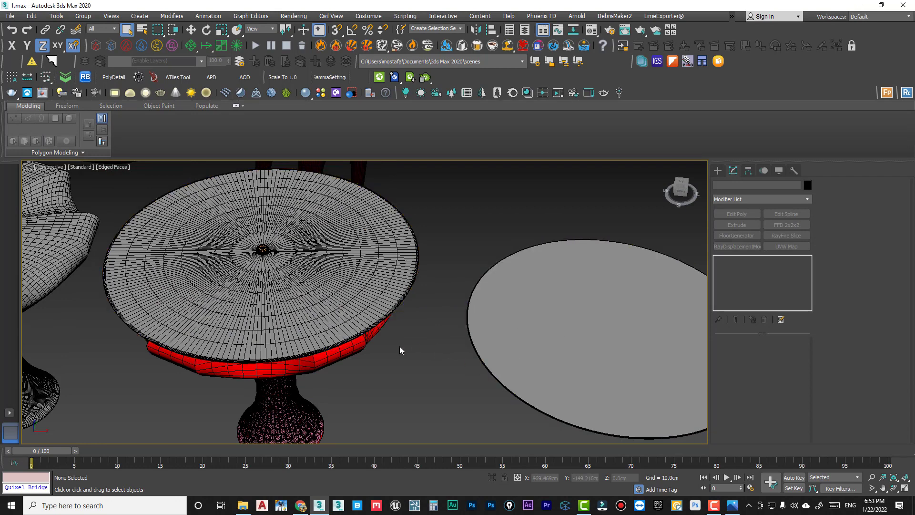
scroll(260, 281, up, 4)
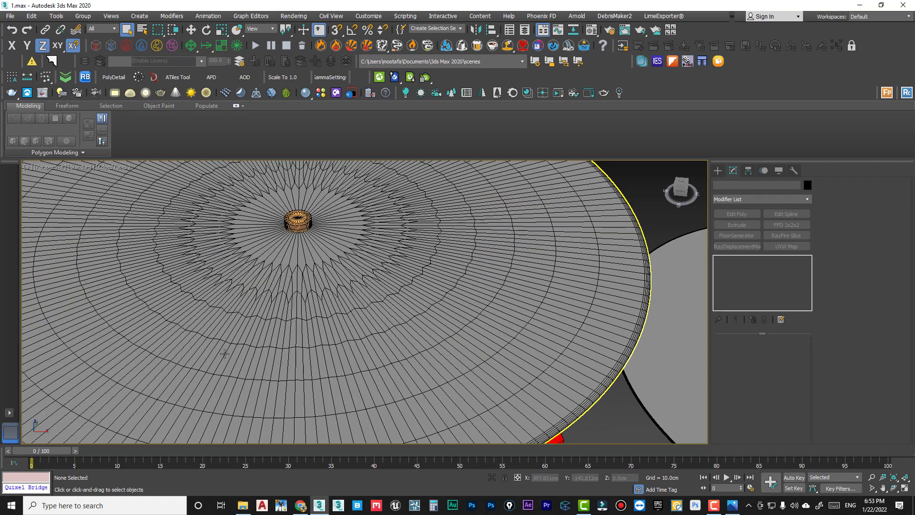
Examine the diamond-patterned vase table from above and from the side, alongside the separate flat disc
scroll(267, 318, down, 5)
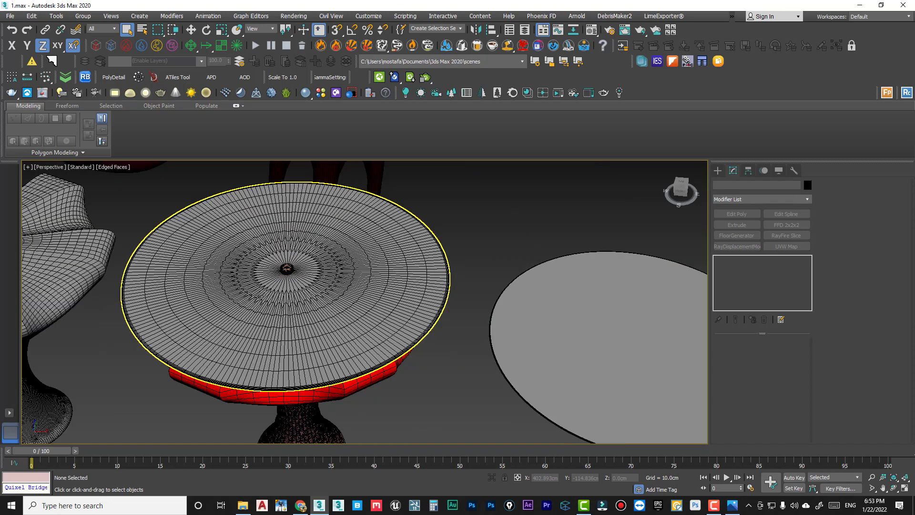
middle_drag(597, 353, 499, 323)
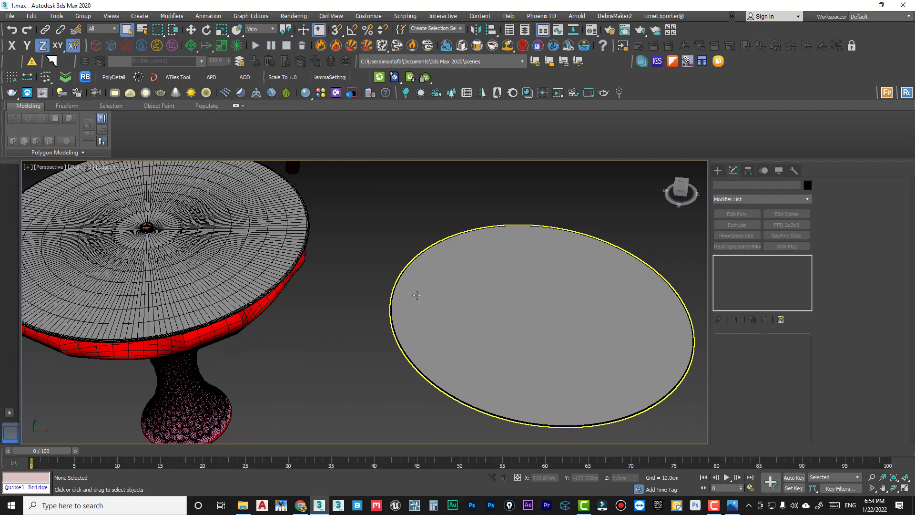
middle_drag(307, 330, 335, 329)
middle_drag(335, 329, 401, 298)
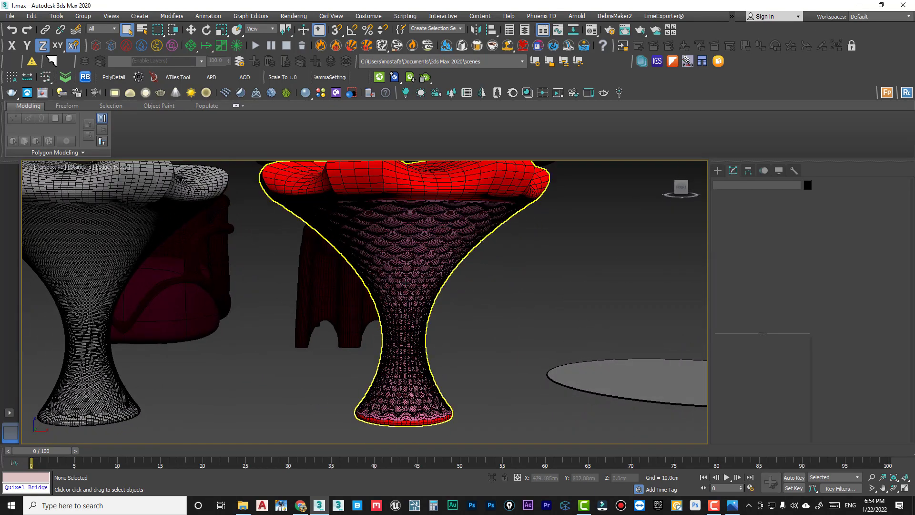
click(402, 297)
scroll(405, 284, up, 3)
scroll(403, 280, down, 4)
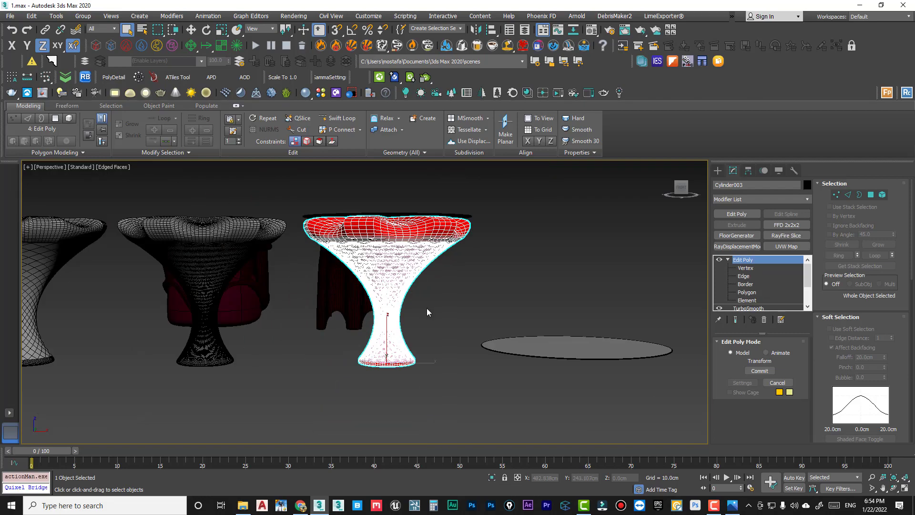
click(427, 307)
middle_drag(386, 323, 399, 322)
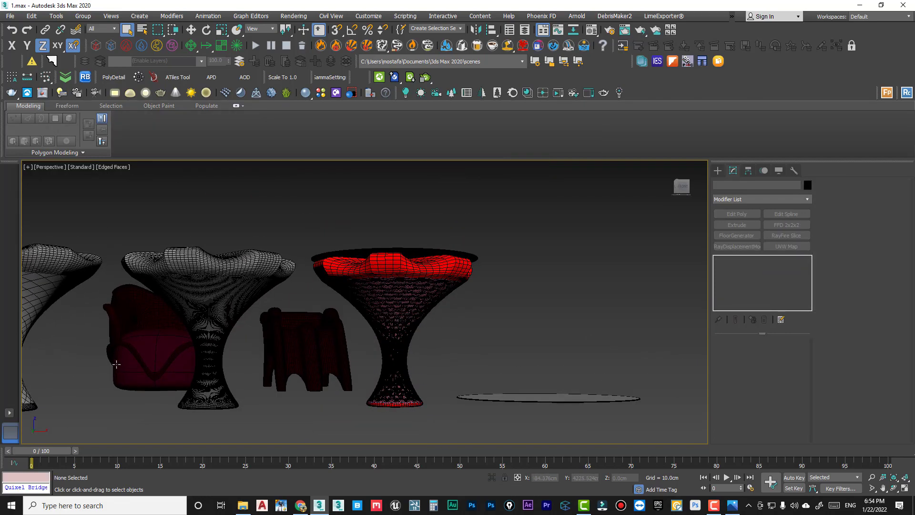
Turn off the edged-faces display and view the vase tables, disc and chairs together as shaded models
scroll(116, 364, up, 5)
click(140, 358)
scroll(208, 321, down, 2)
mouse_move(207, 322)
alt+middle_down()
mouse_move(251, 349)
mouse_move(224, 355)
mouse_move(287, 378)
mouse_move(462, 270)
alt+middle_up()
click(312, 359)
scroll(316, 396, down, 3)
key(F4)
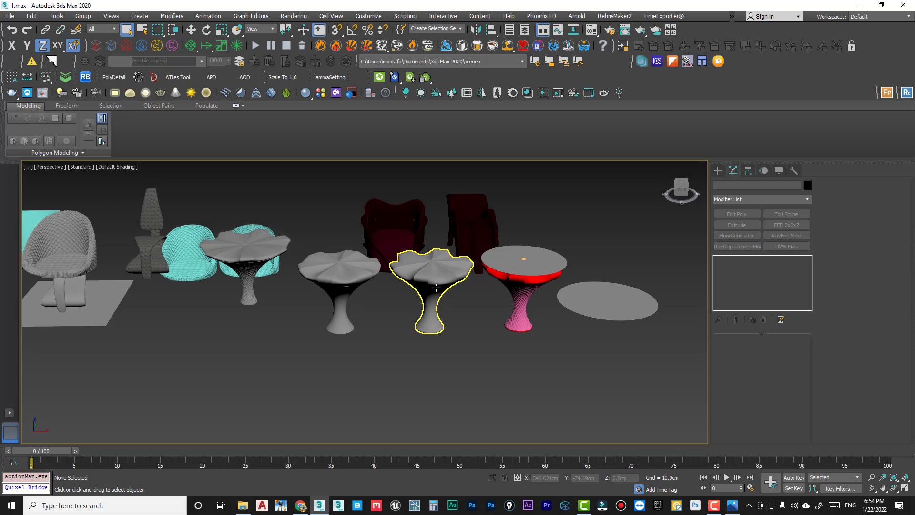